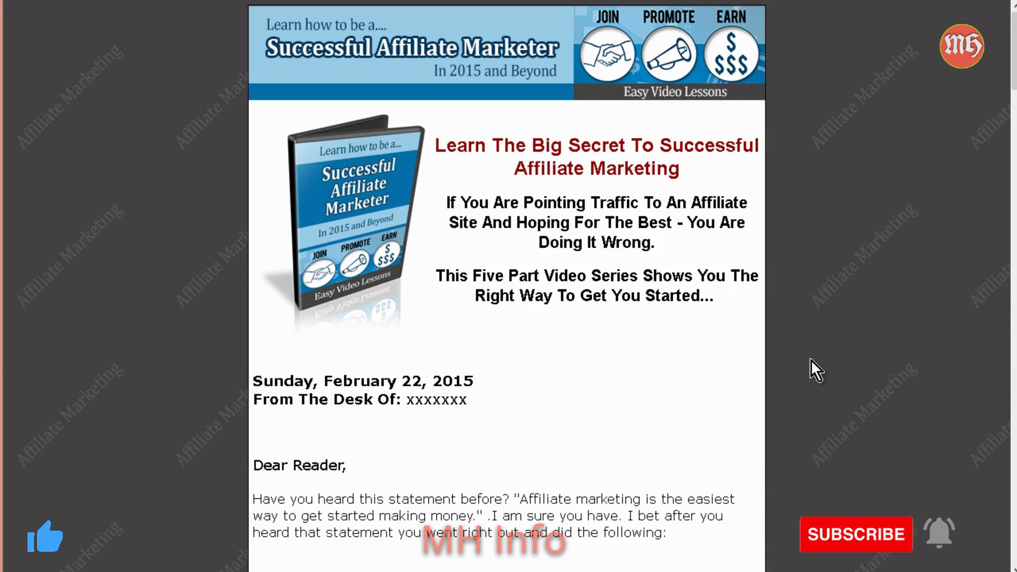
# - Look through the Successful Affiliate Marketer sales page down to the PLR Version offer and return towards its start
pyautogui.scroll(-20, 804, 362)
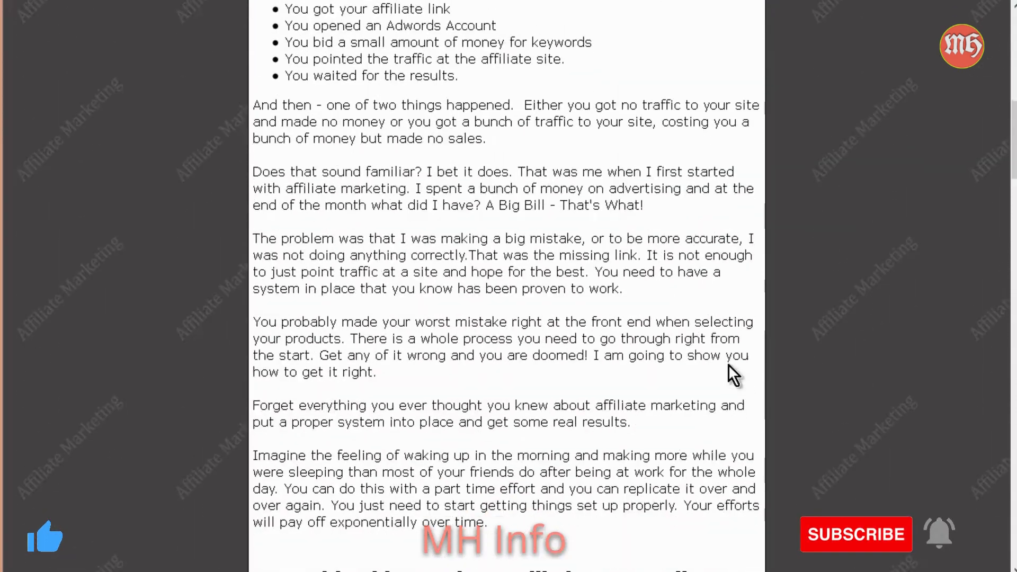
pyautogui.scroll(-10, 689, 363)
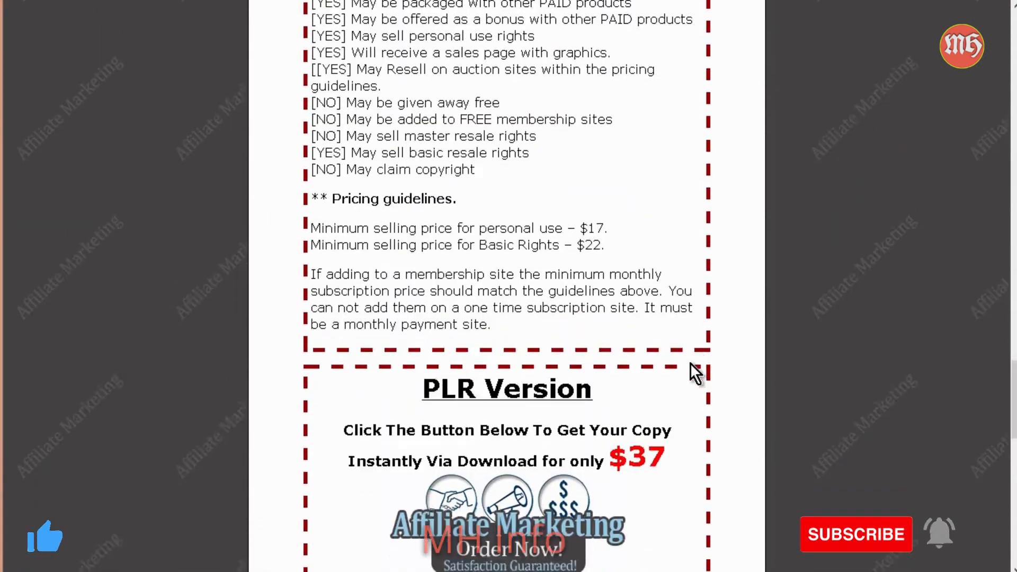
pyautogui.scroll(20, 695, 367)
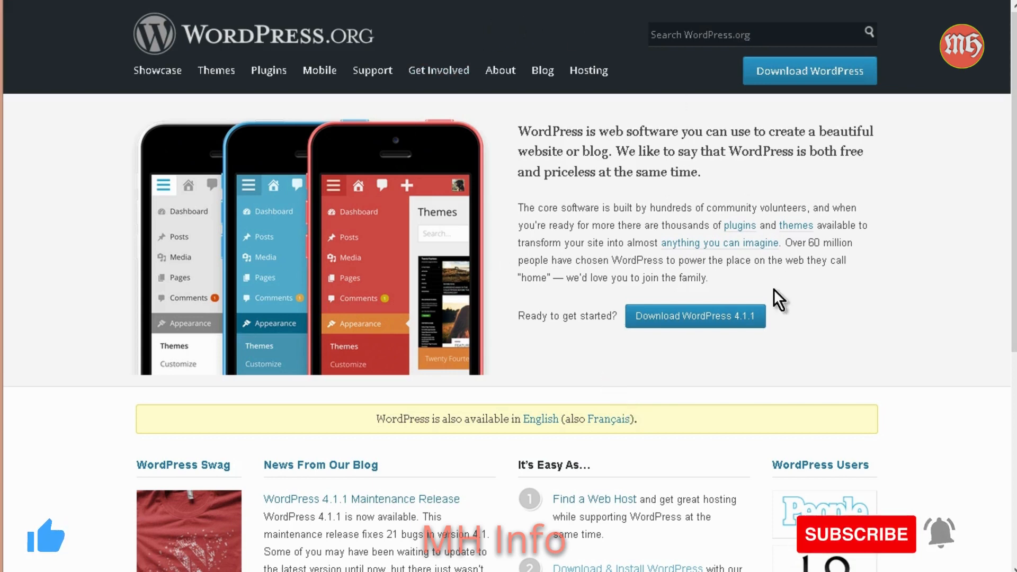
# - Download the WordPress 4.1.1 zip package from WordPress.org and save the file
pyautogui.click(708, 321)
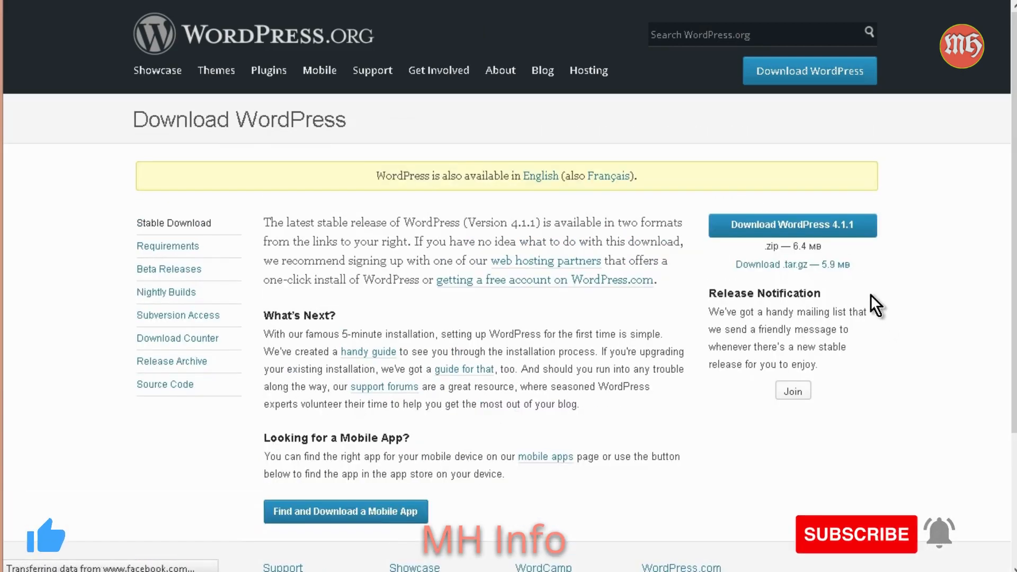
pyautogui.click(861, 233)
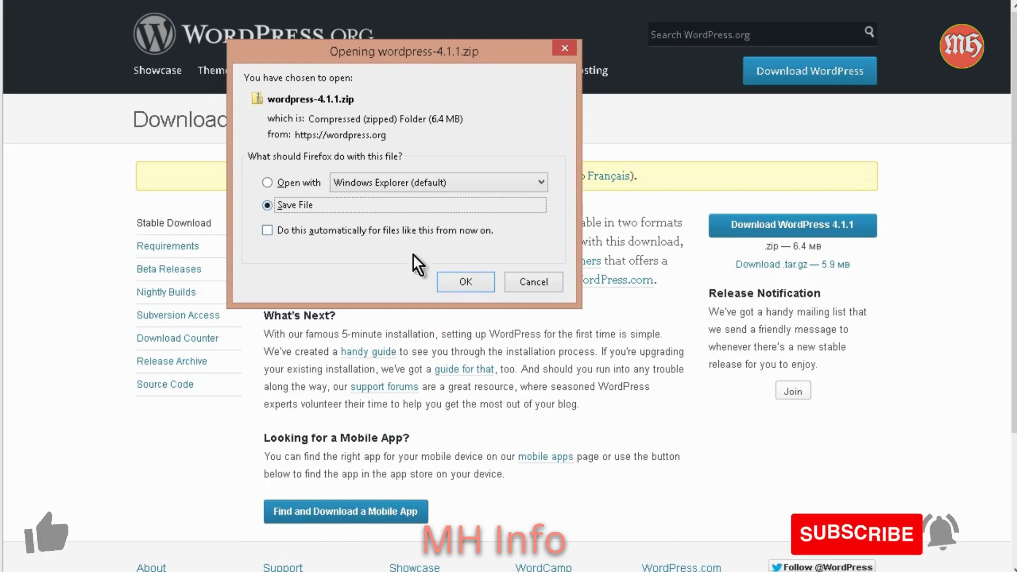
pyautogui.click(455, 281)
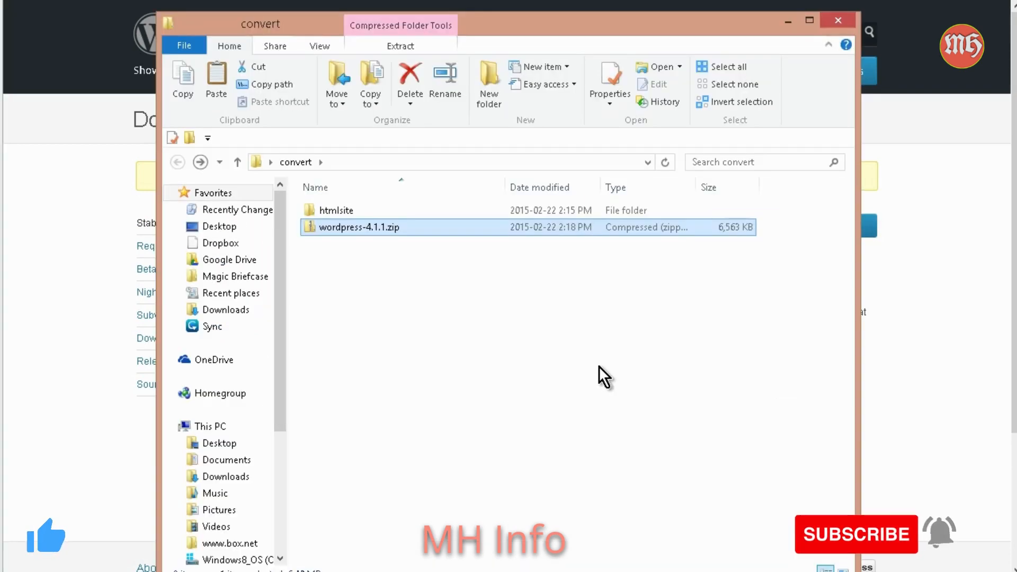
# - Extract wordpress-4.1.1.zip with 7-Zip into a wordpress-4.1.1 folder inside the convert folder
pyautogui.click(418, 293)
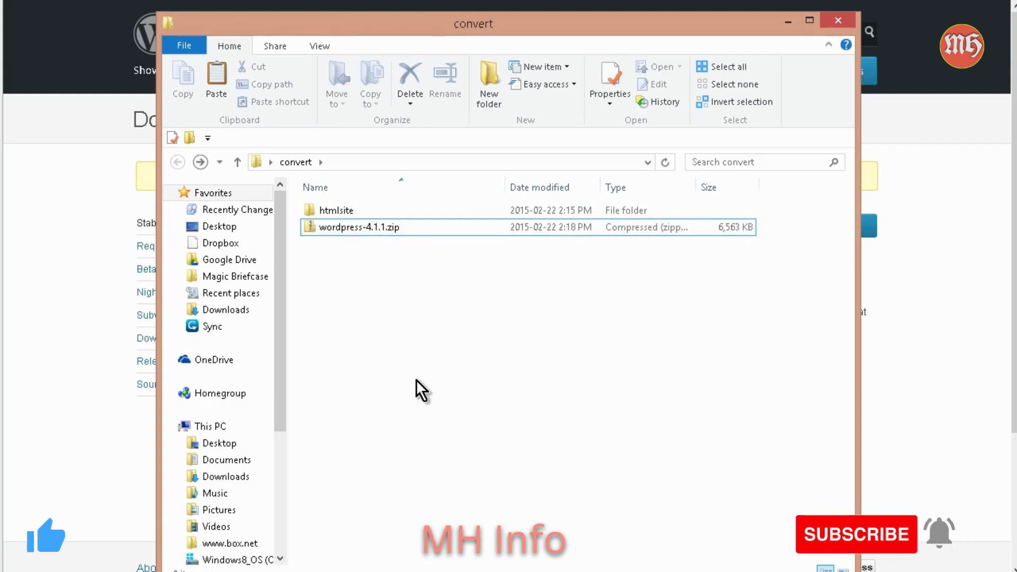
pyautogui.click(368, 215)
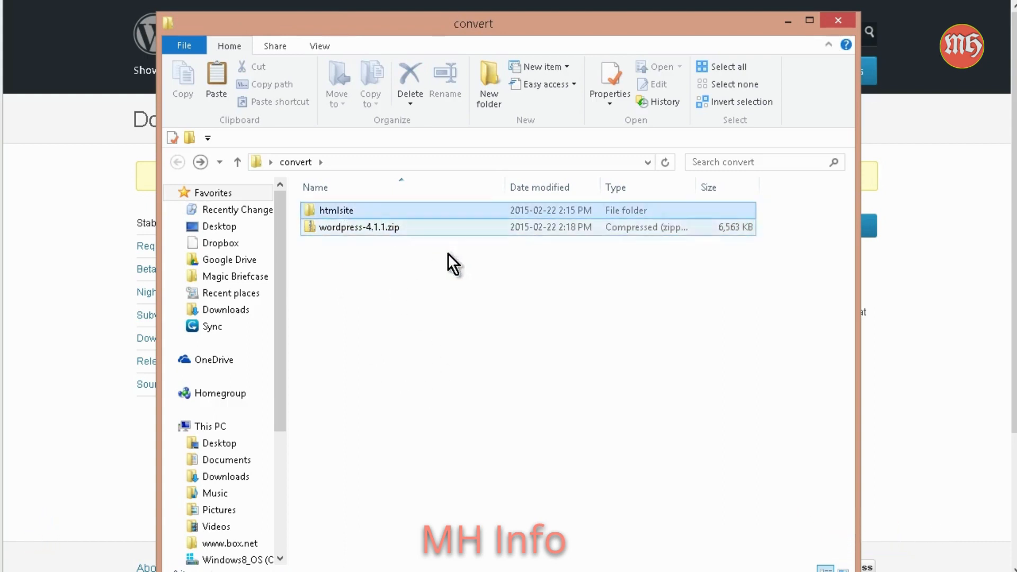
pyautogui.click(373, 231)
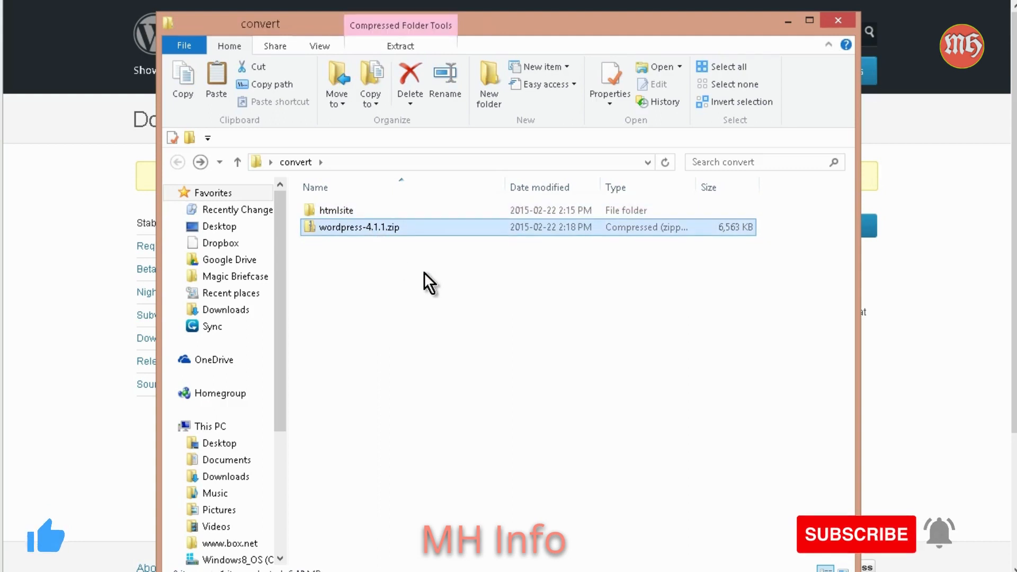
pyautogui.rightClick(391, 232)
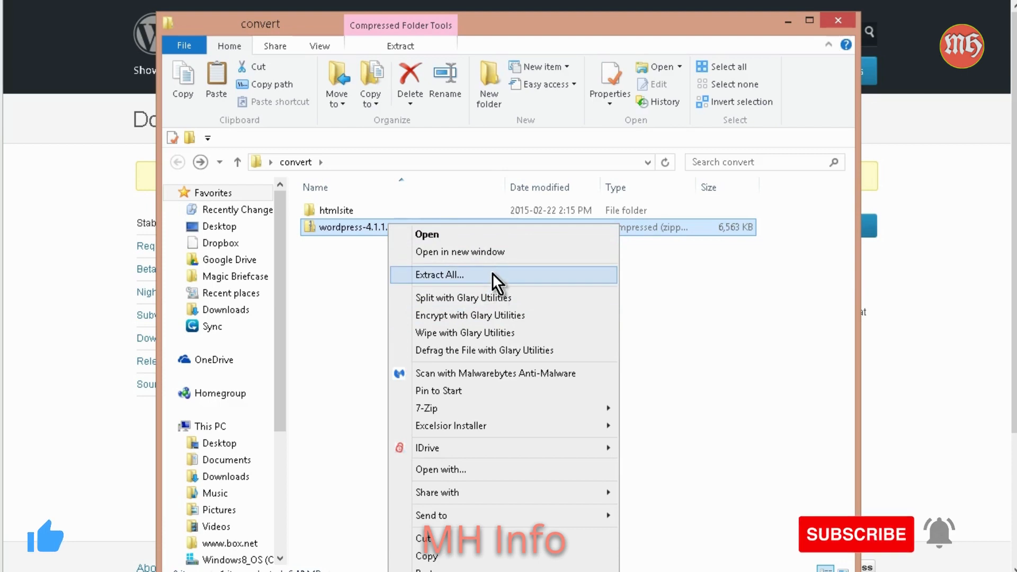
pyautogui.moveTo(488, 407)
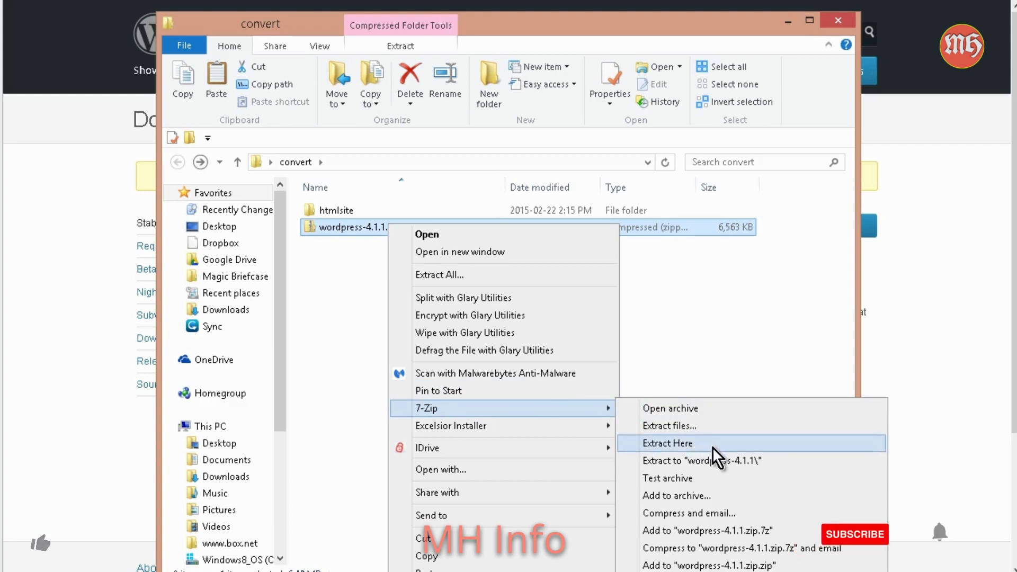
pyautogui.click(714, 429)
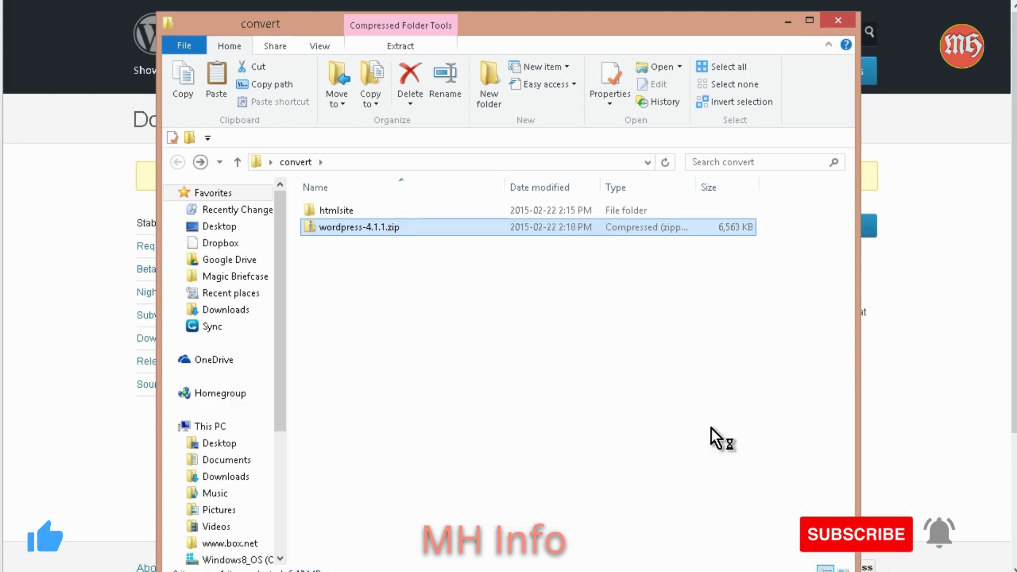
pyautogui.click(488, 377)
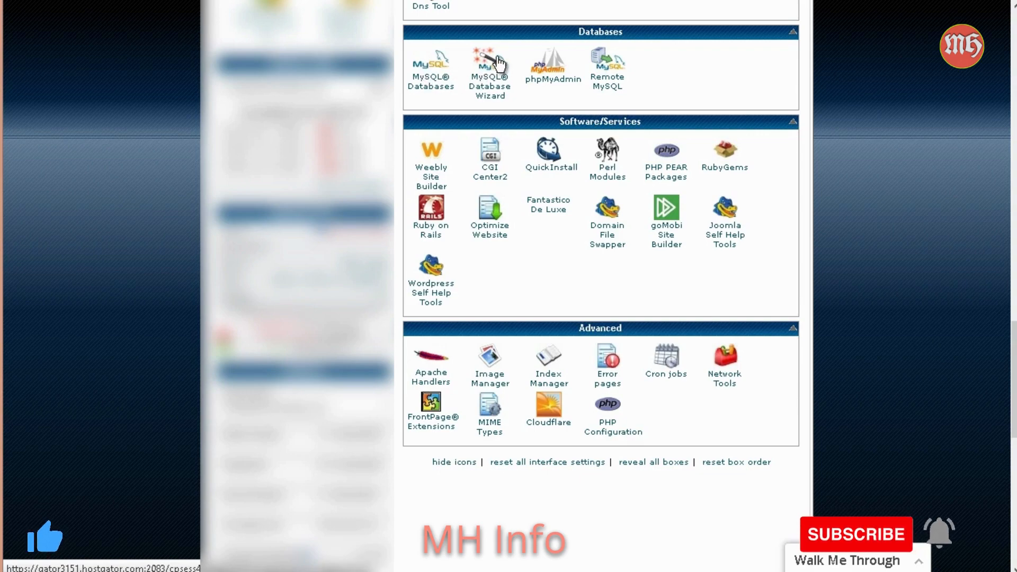
# - Create a new database with the name ending mysite using the MySQL Database Wizard in the hosting control panel
pyautogui.click(554, 177)
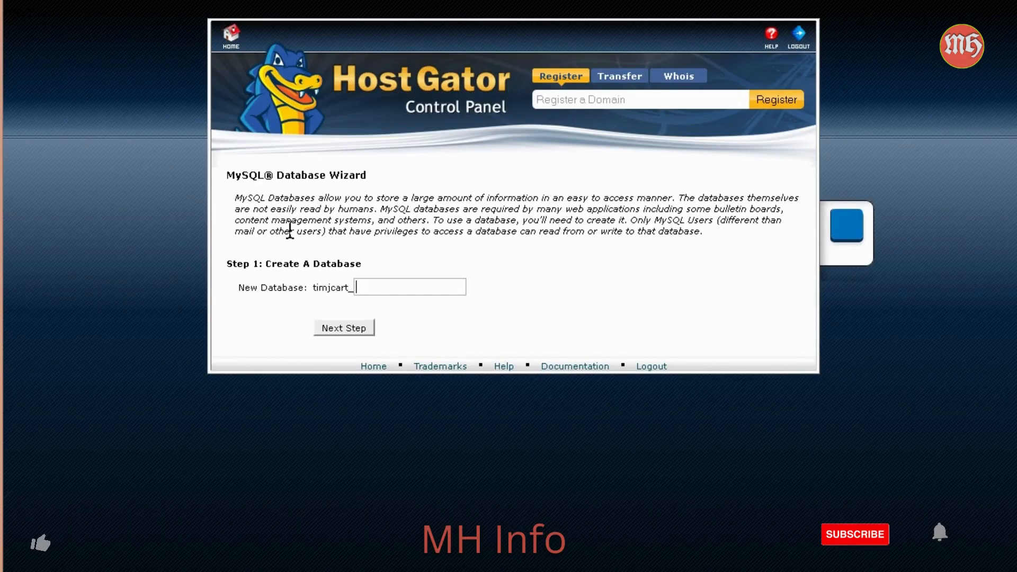
pyautogui.click(393, 290)
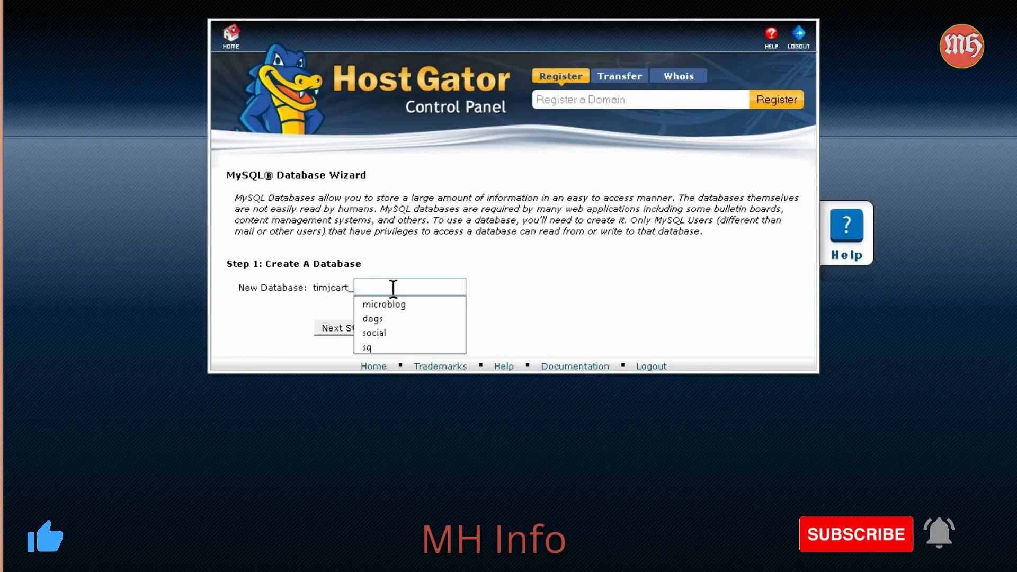
pyautogui.click(394, 287)
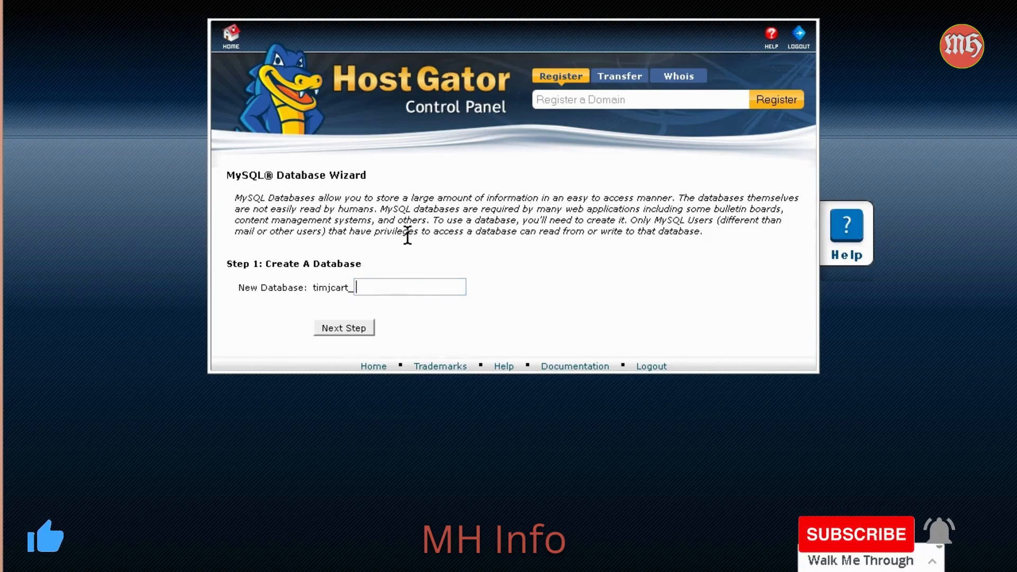
pyautogui.write('my')
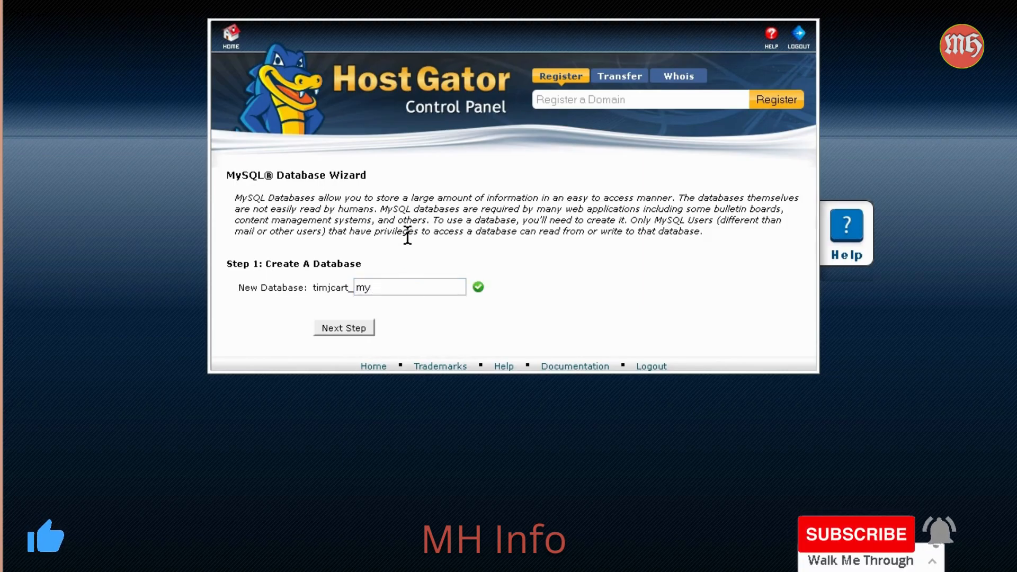
pyautogui.write('site')
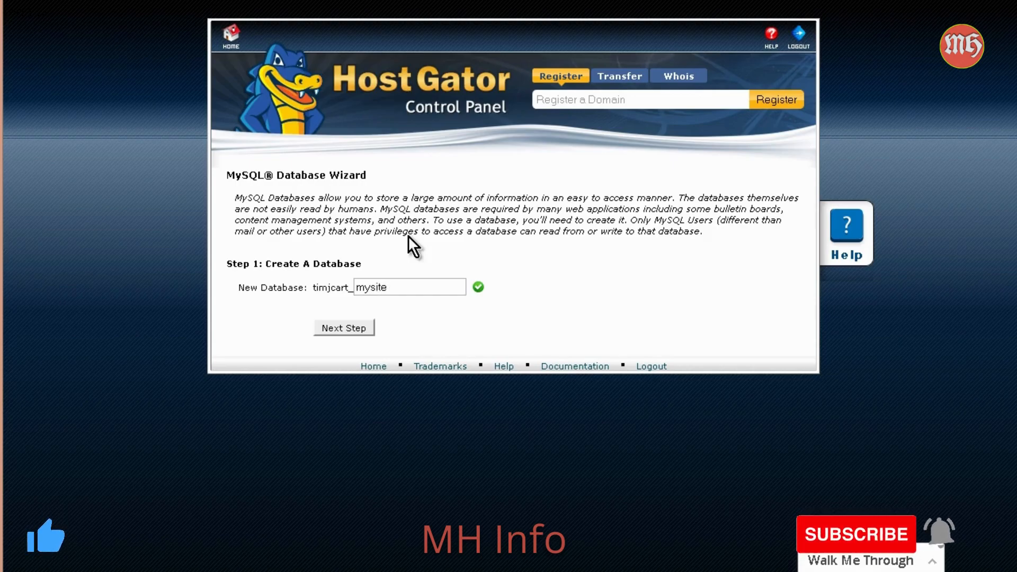
pyautogui.click(336, 324)
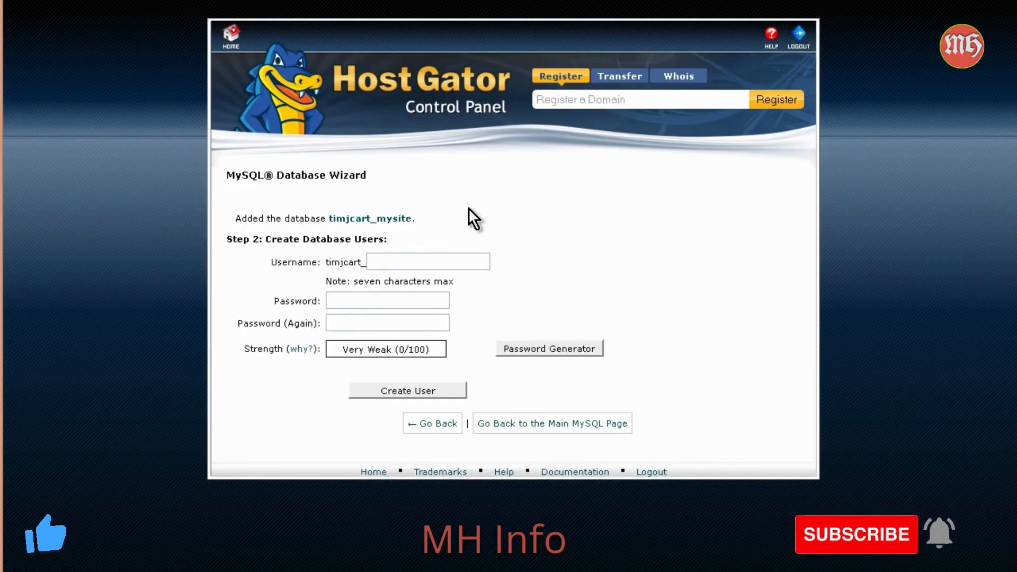
# - Enter mysite as the username ending for the new database user
pyautogui.write('my')
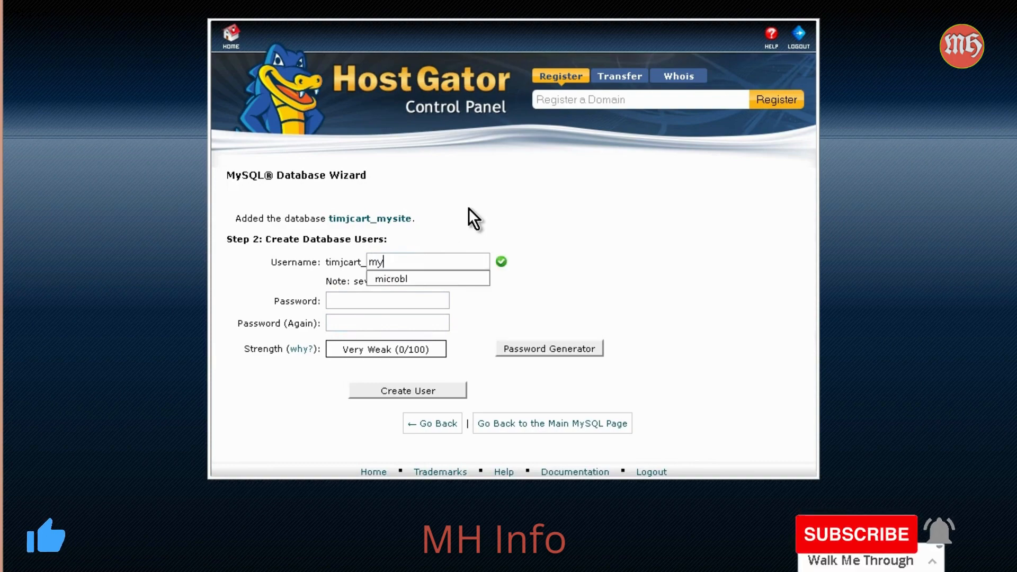
pyautogui.write('site')
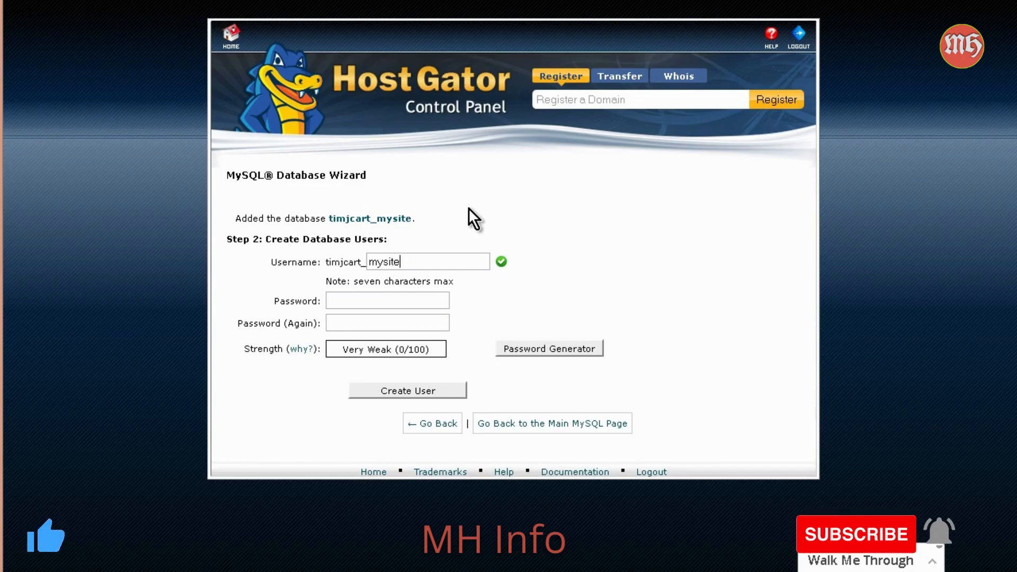
pyautogui.press('Tab')
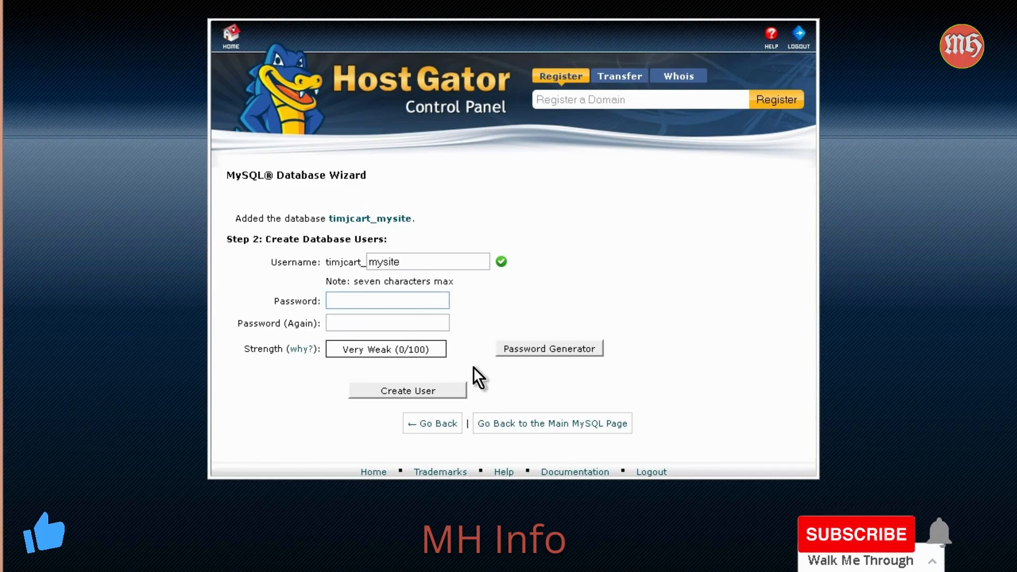
# - Generate and copy a password, use it in the database user's password fields, and create the user
pyautogui.click(554, 351)
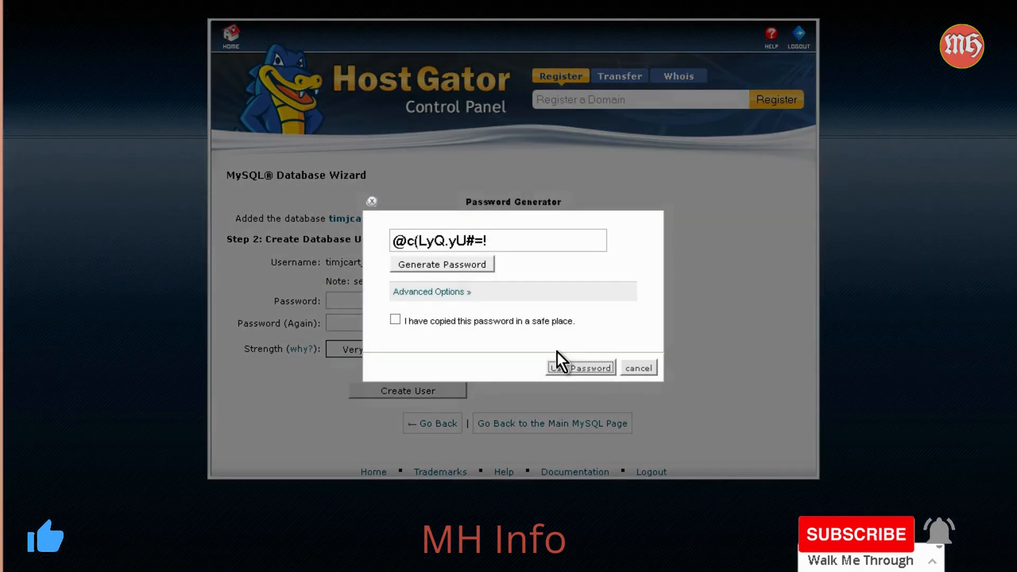
pyautogui.moveTo(503, 240); pyautogui.dragTo(215, 231)
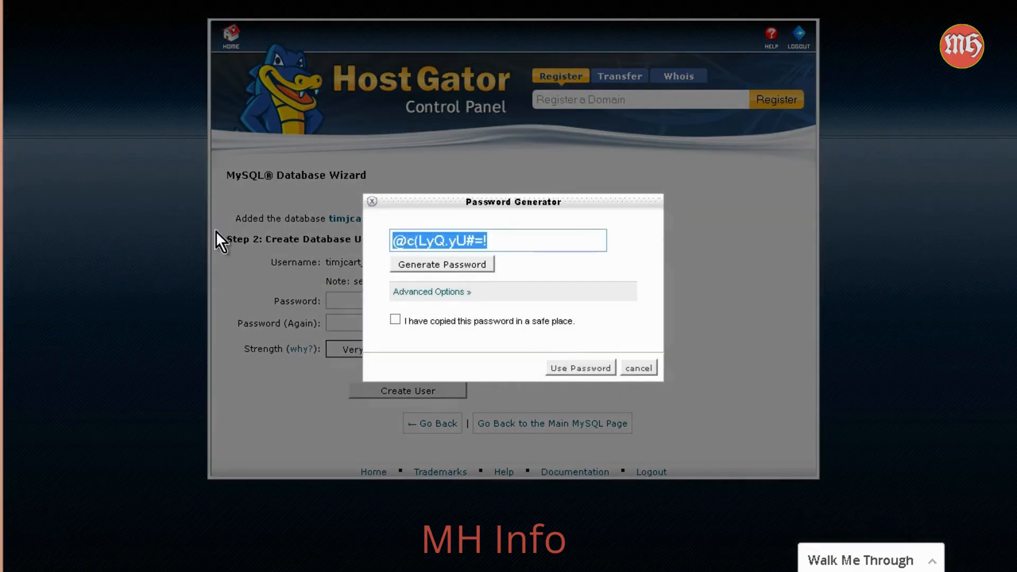
pyautogui.rightClick(424, 231)
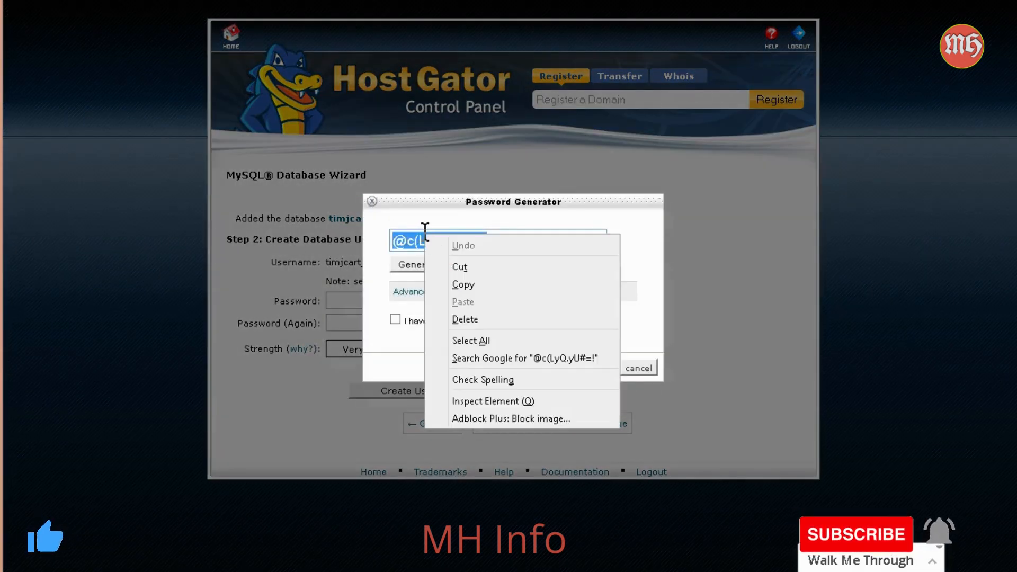
pyautogui.click(479, 286)
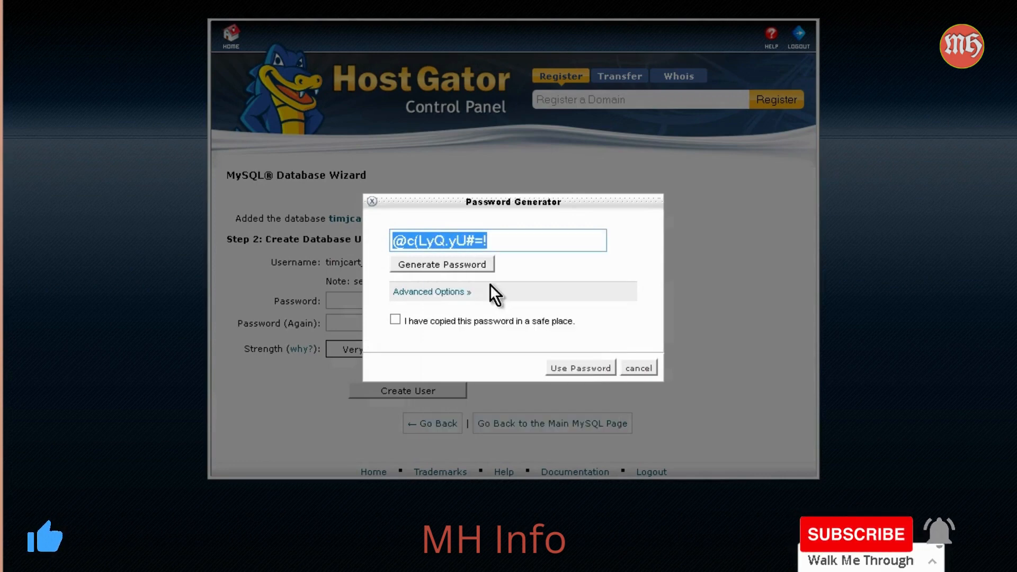
pyautogui.click(395, 318)
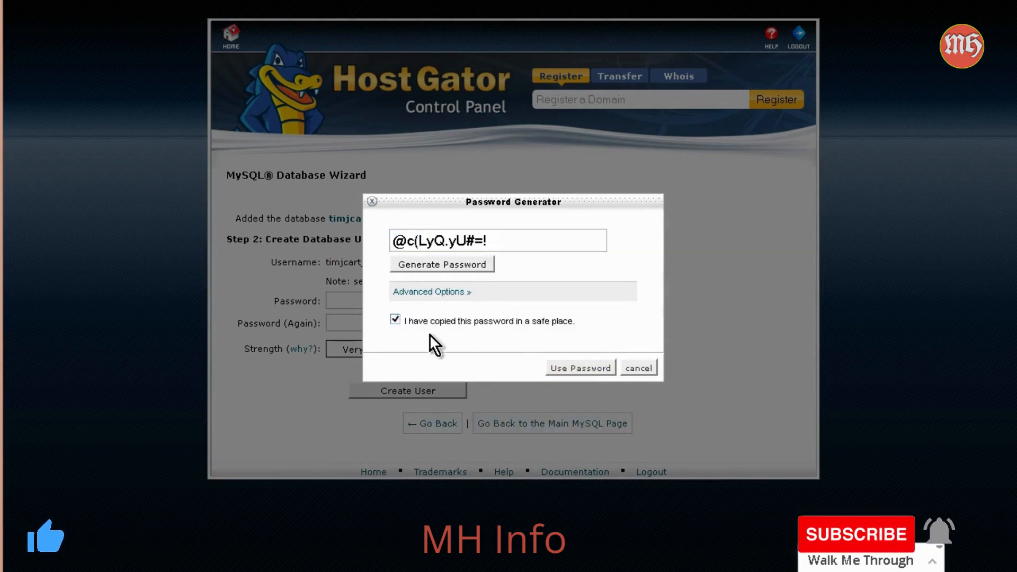
pyautogui.click(577, 368)
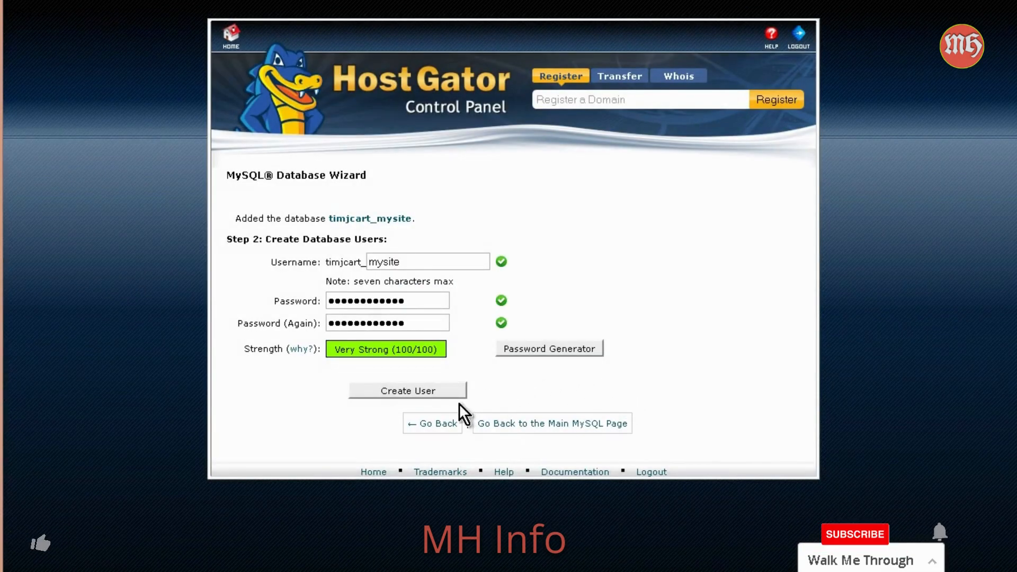
pyautogui.click(411, 391)
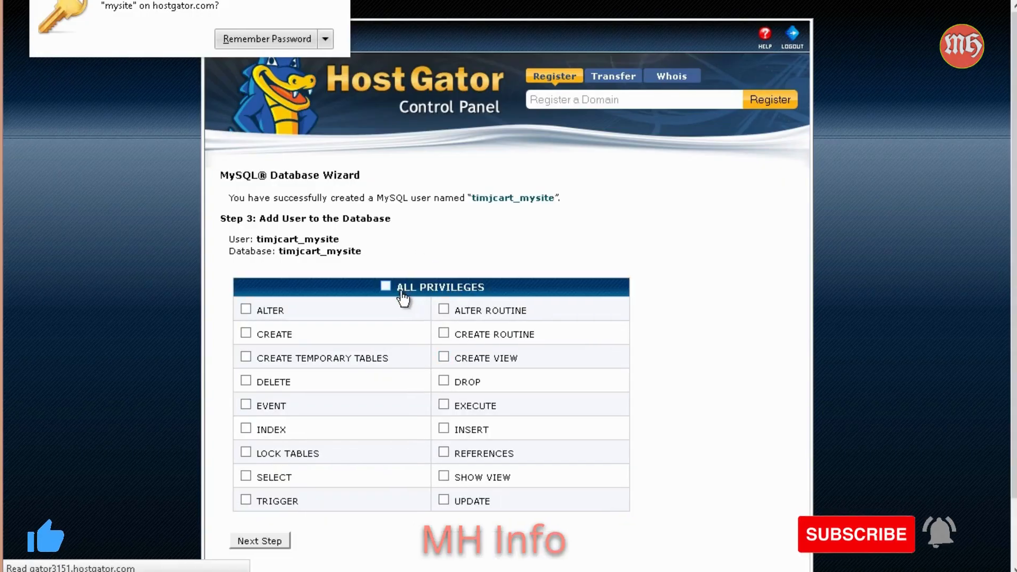
# - Grant the mysite user all privileges on the mysite database and continue the wizard
pyautogui.click(386, 286)
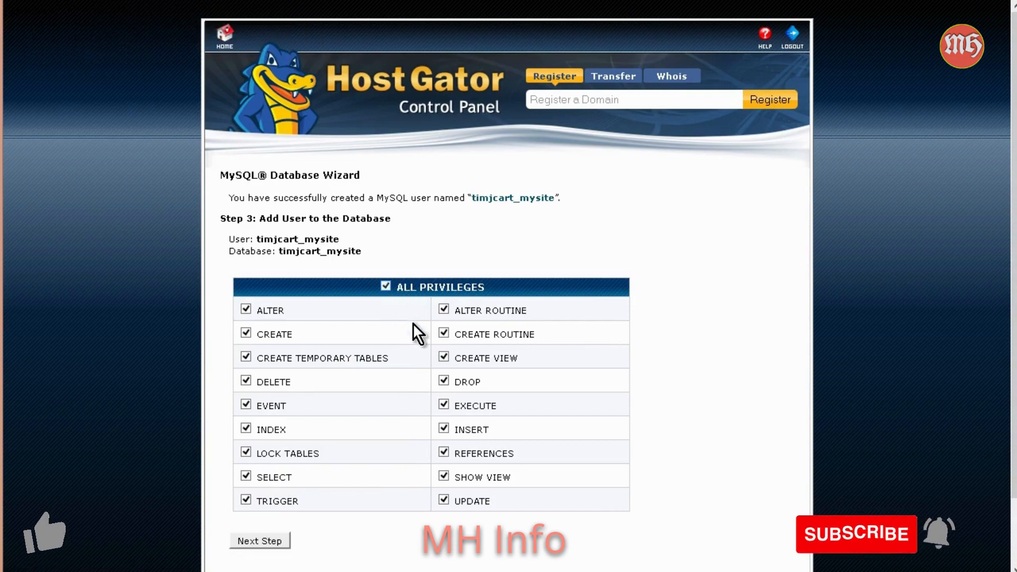
pyautogui.scroll(-2, 317, 487)
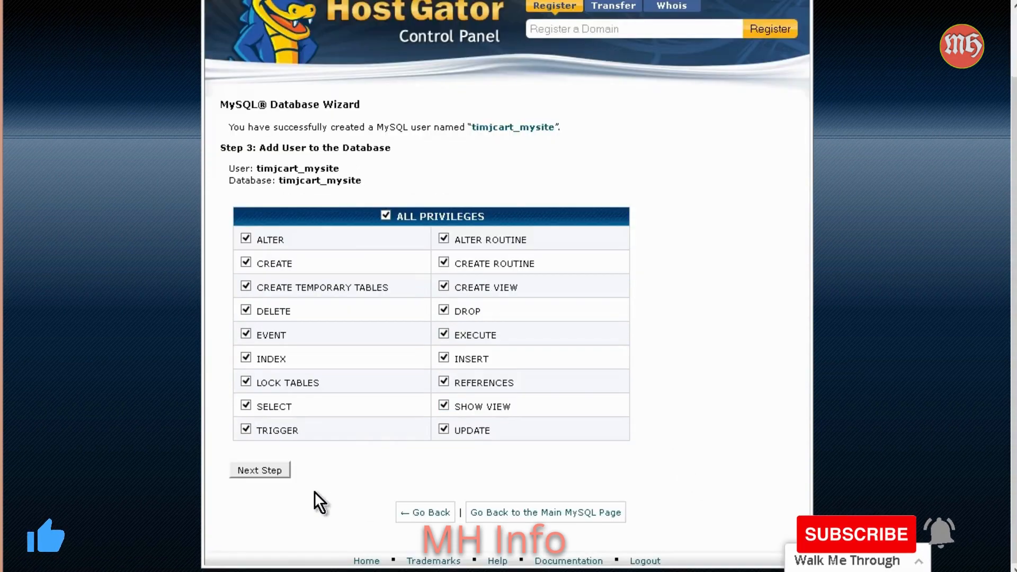
pyautogui.click(284, 471)
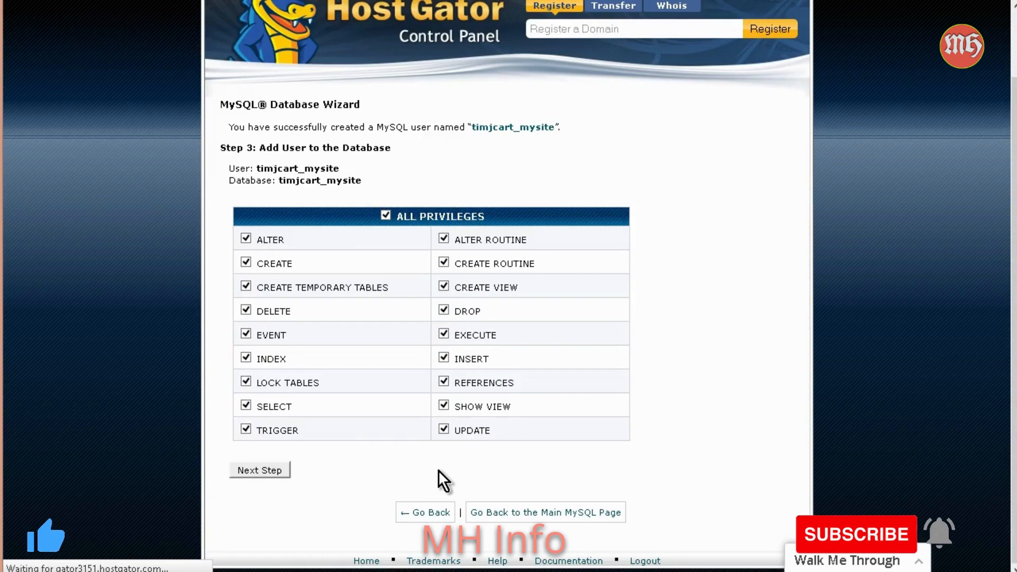
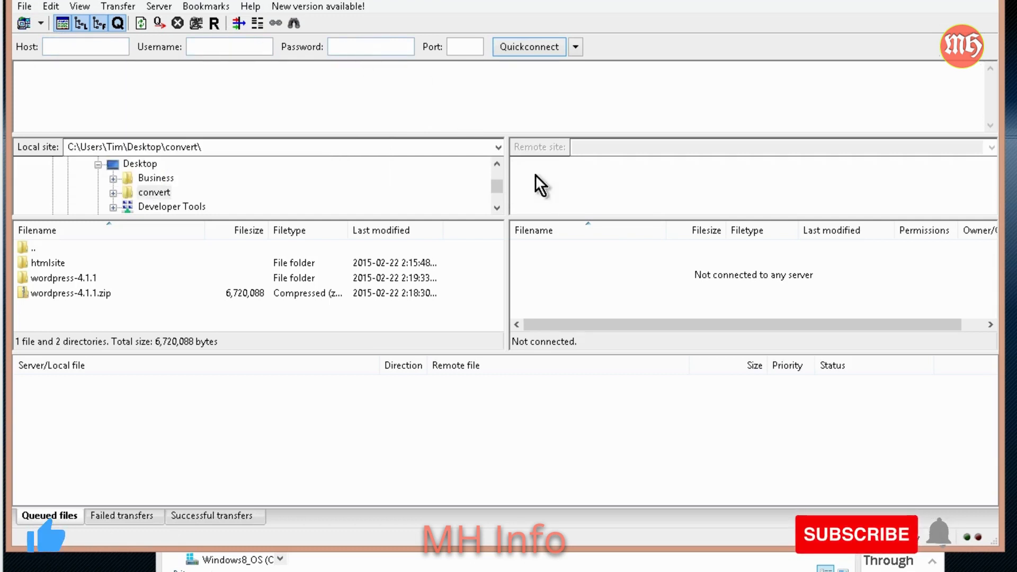
# - Connect to the saved web server over FTP and create a directory named mysite in the remote root
pyautogui.click(25, 7)
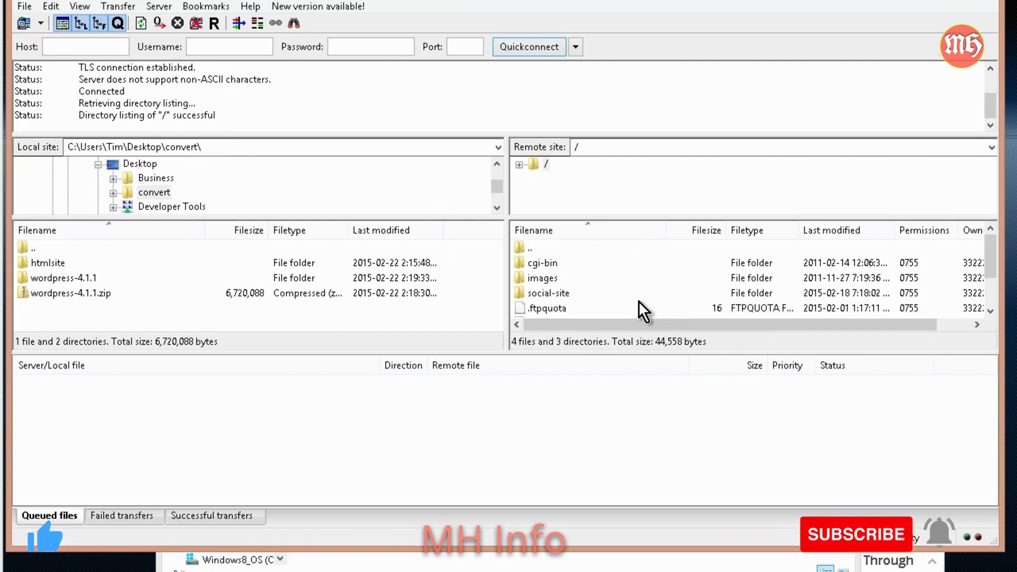
pyautogui.click(535, 247)
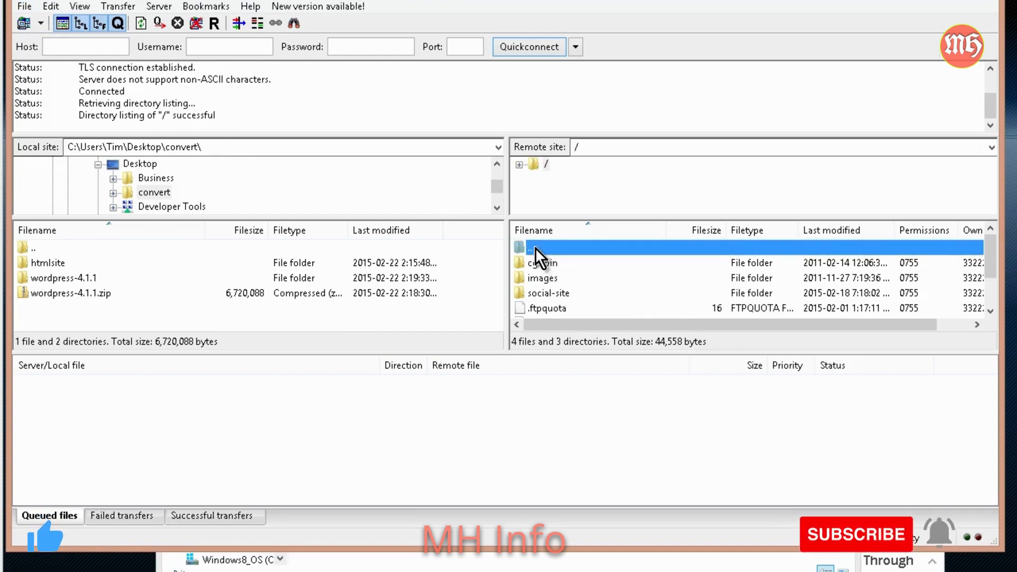
pyautogui.rightClick(535, 247)
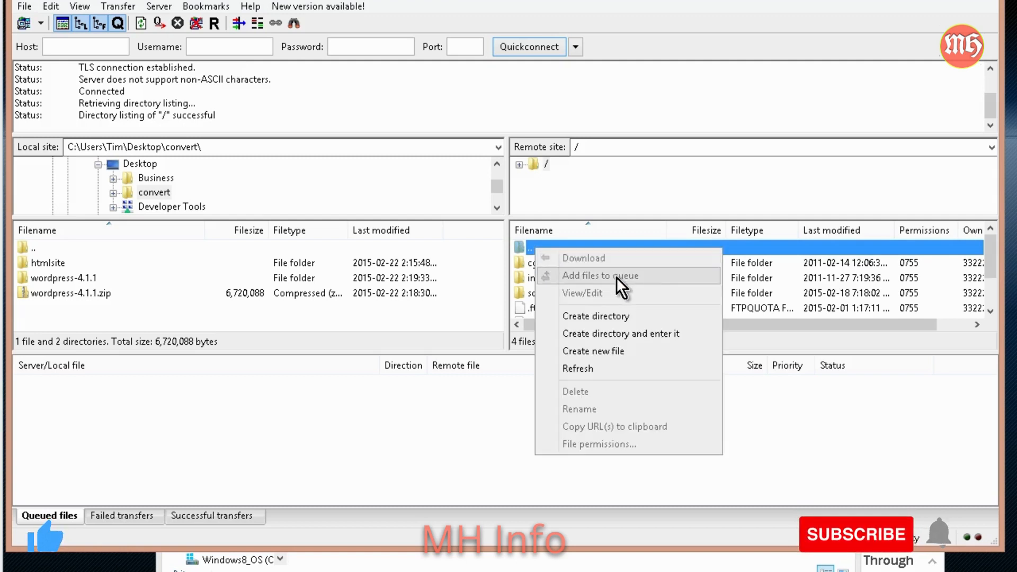
pyautogui.click(621, 313)
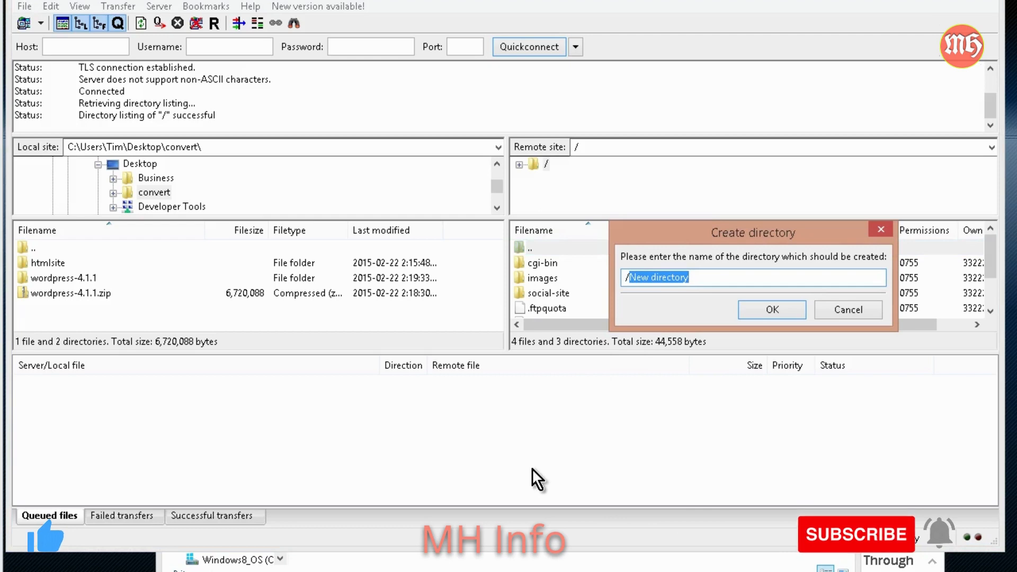
pyautogui.write('m')
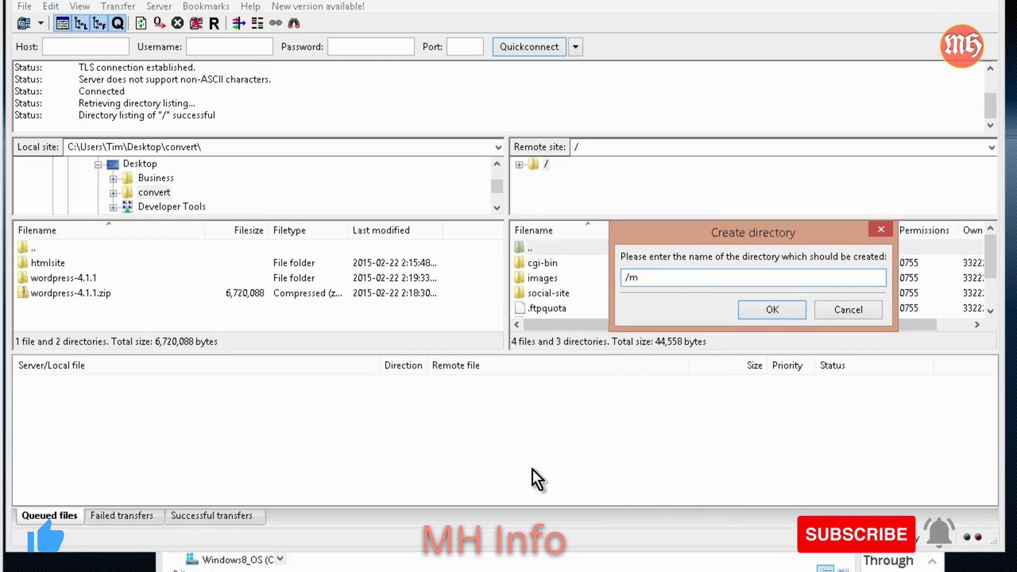
pyautogui.write('ys')
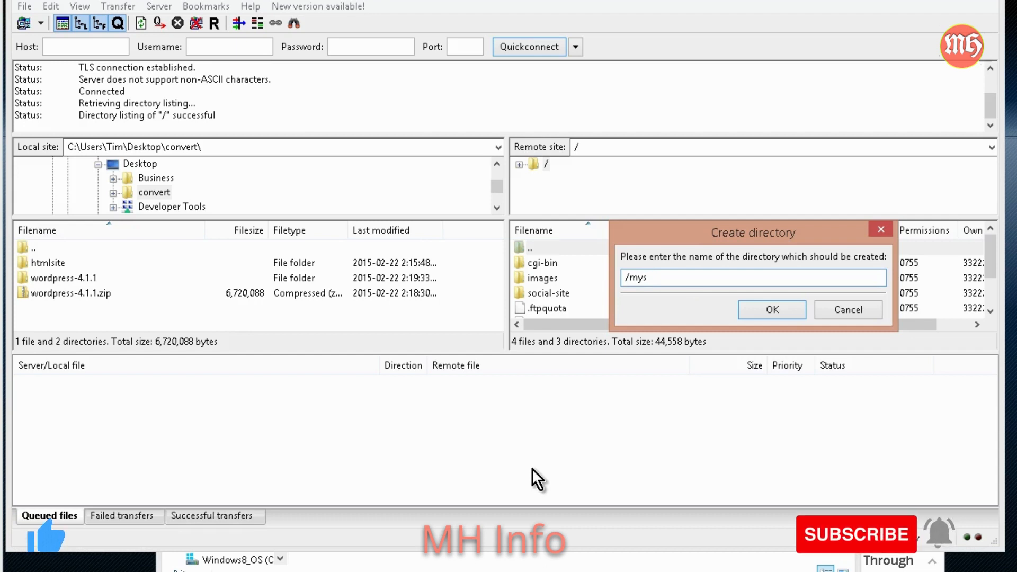
pyautogui.write('ite')
pyautogui.press('Return')
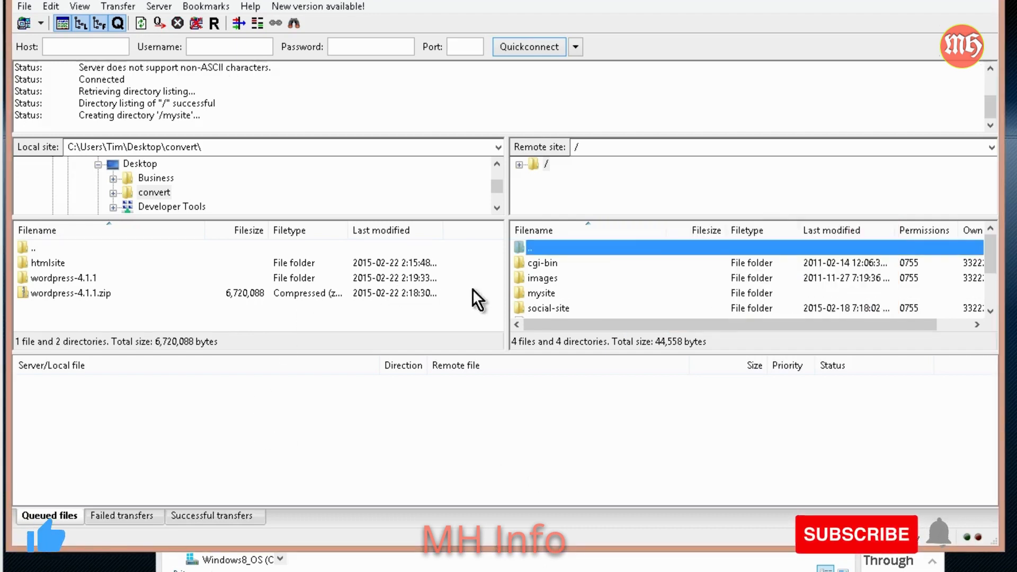
# - Upload all files and folders from the local wordpress folder inside wordpress-4.1.1 to the remote mysite directory
pyautogui.click(539, 297)
pyautogui.doubleClick(540, 297)
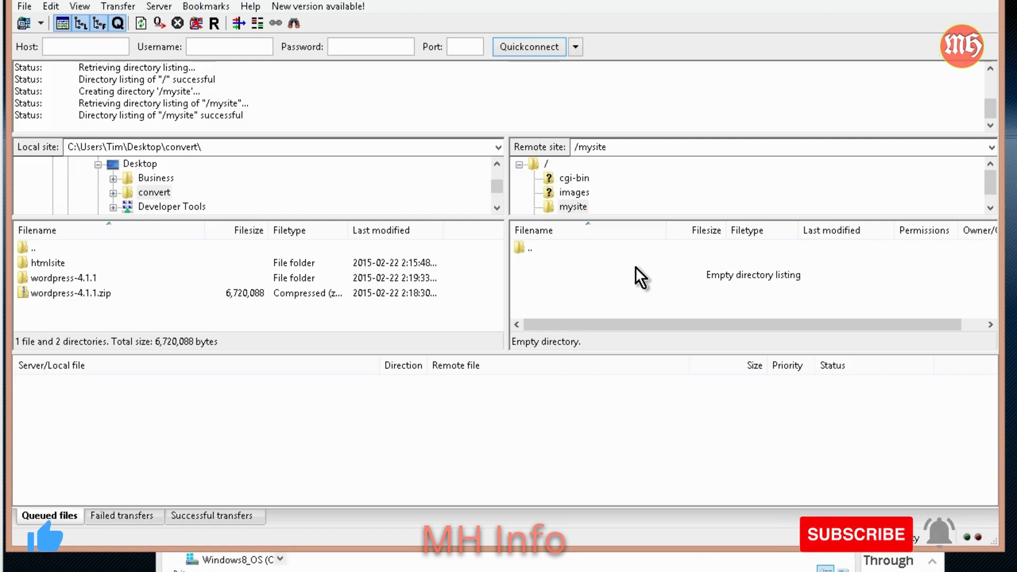
pyautogui.doubleClick(94, 276)
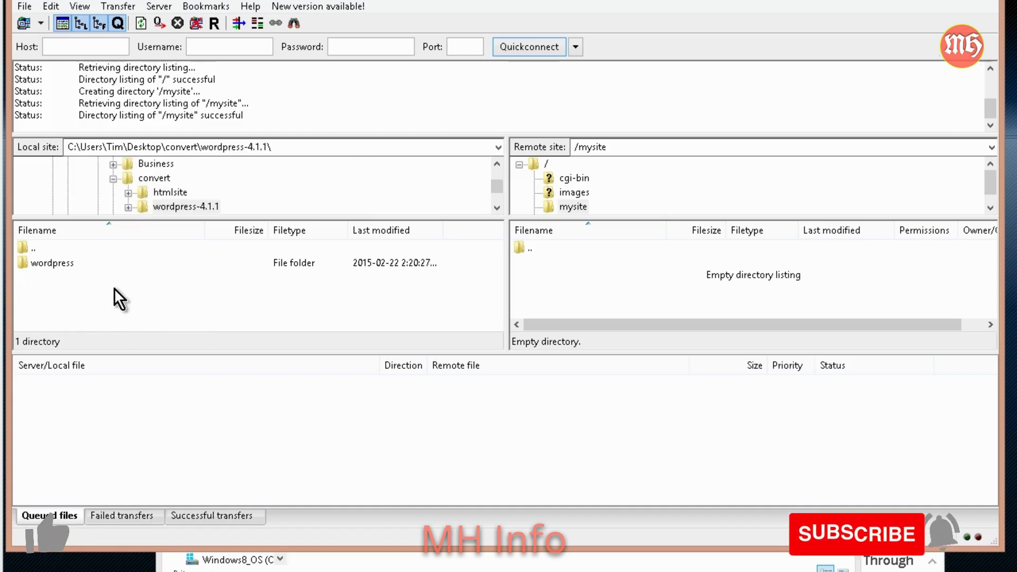
pyautogui.doubleClick(65, 264)
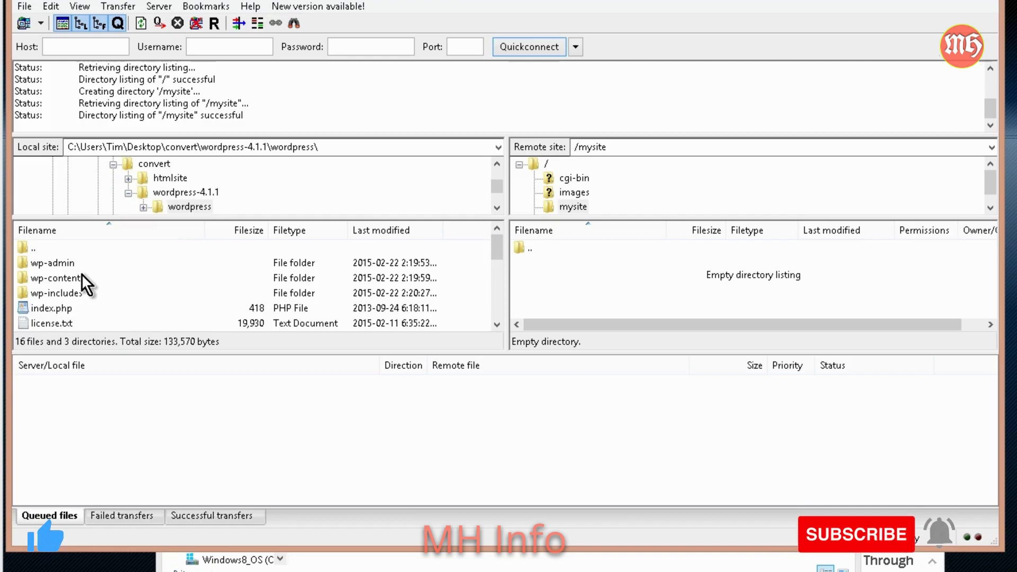
pyautogui.click(78, 263)
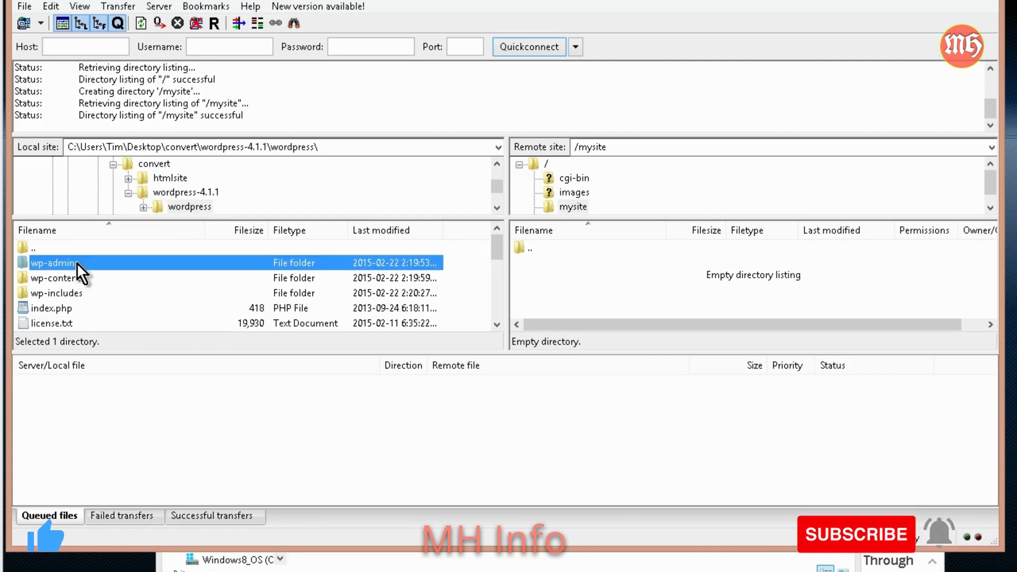
pyautogui.hotkey('ctrl', 'a')
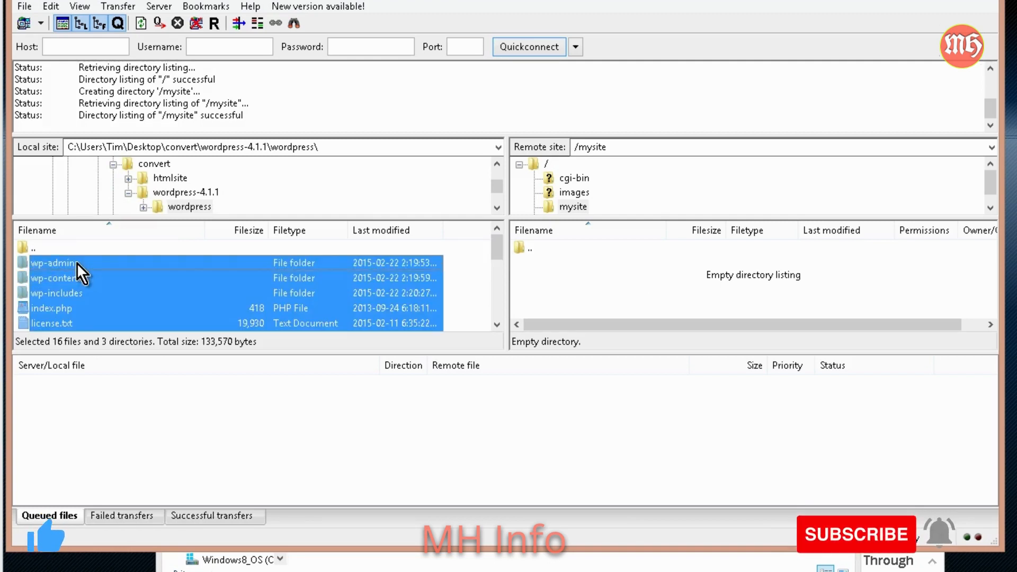
pyautogui.rightClick(119, 277)
pyautogui.click(139, 286)
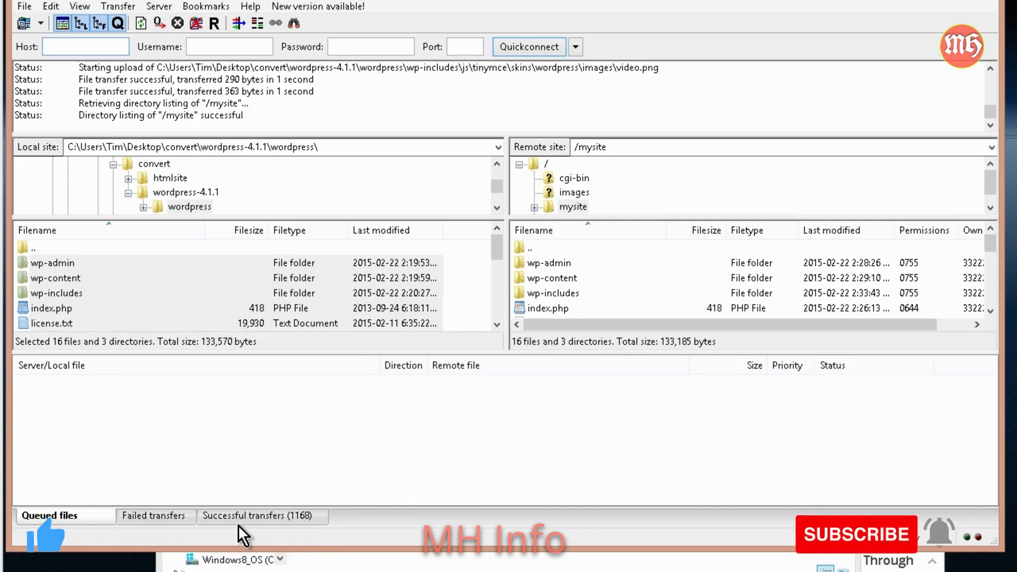
# - Switch to the browser and start the WordPress setup in English (United States), continuing to the database connection form
pyautogui.click(991, 6)
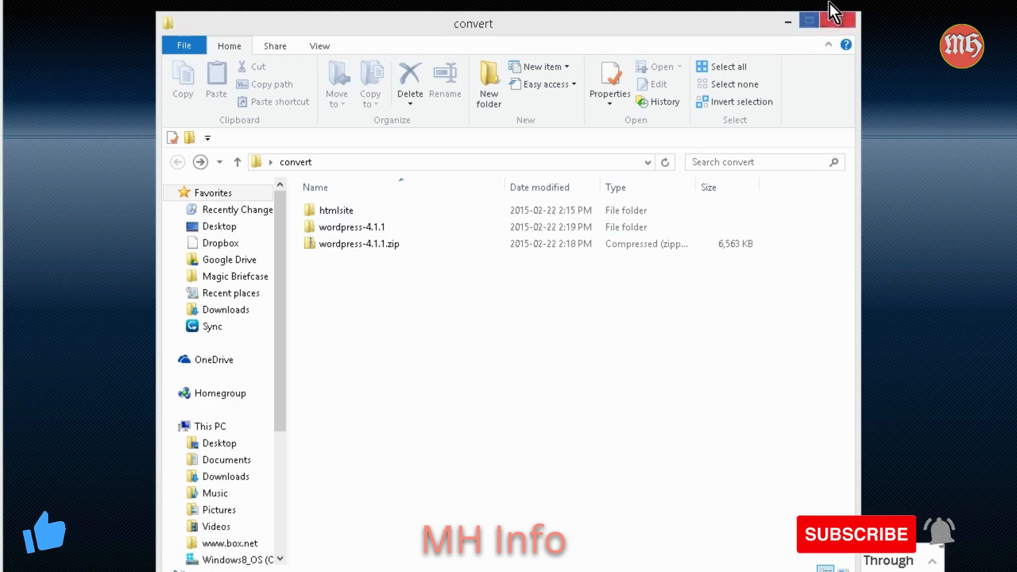
pyautogui.click(789, 21)
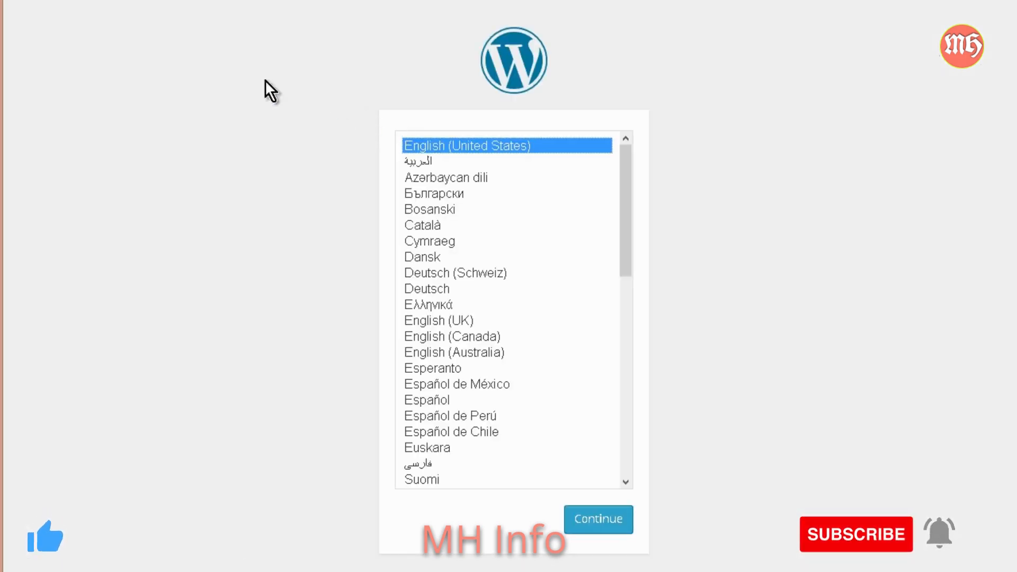
pyautogui.click(596, 524)
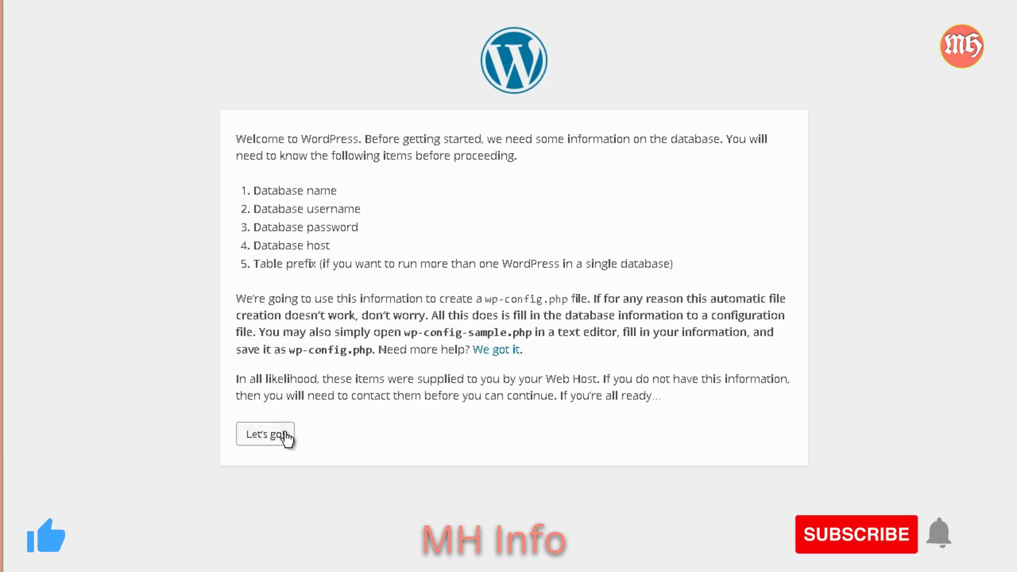
pyautogui.click(301, 424)
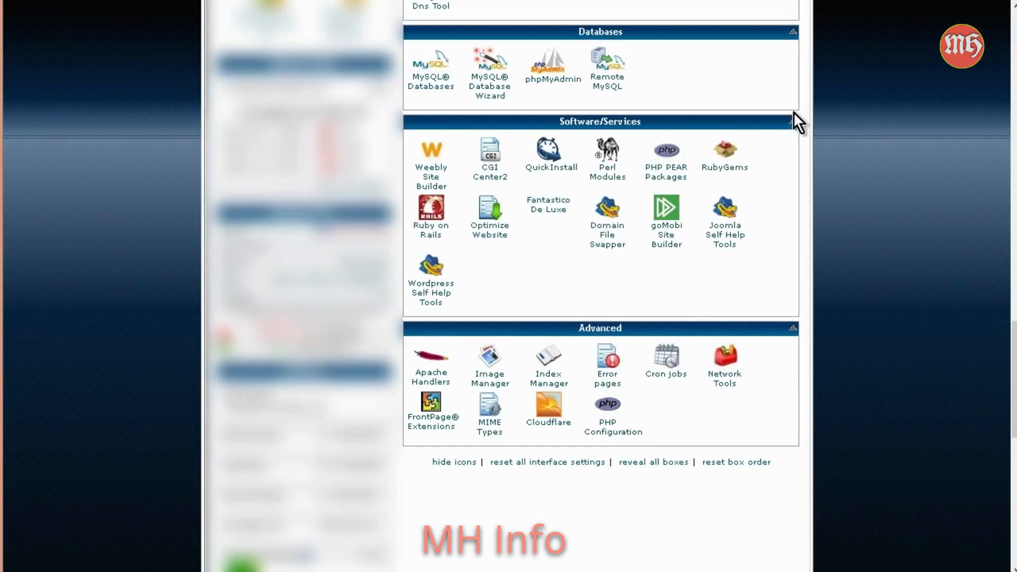
# - Open phpMyAdmin from the hosting control panel and check the database server's host name
pyautogui.click(548, 61)
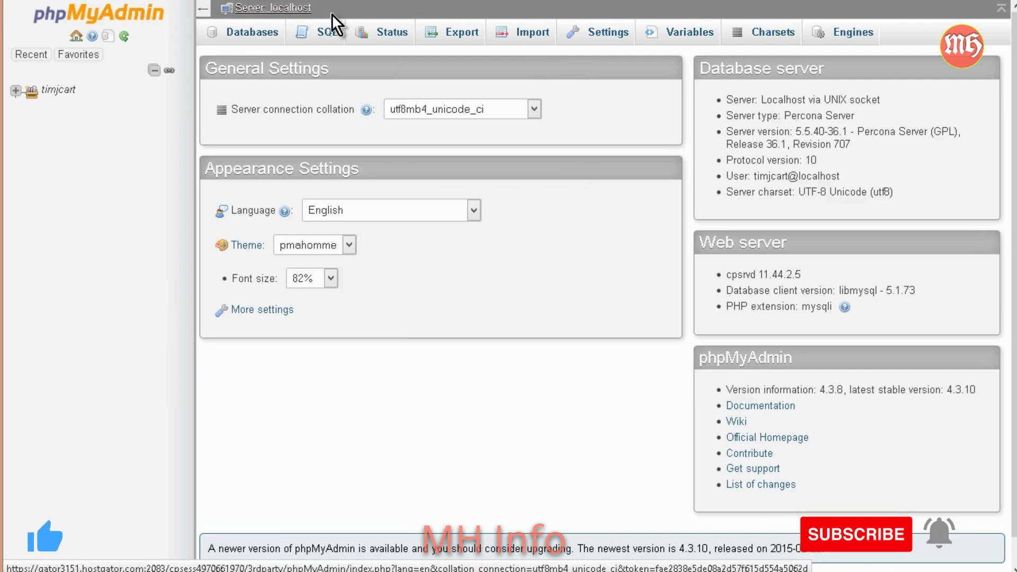
pyautogui.click(298, 10)
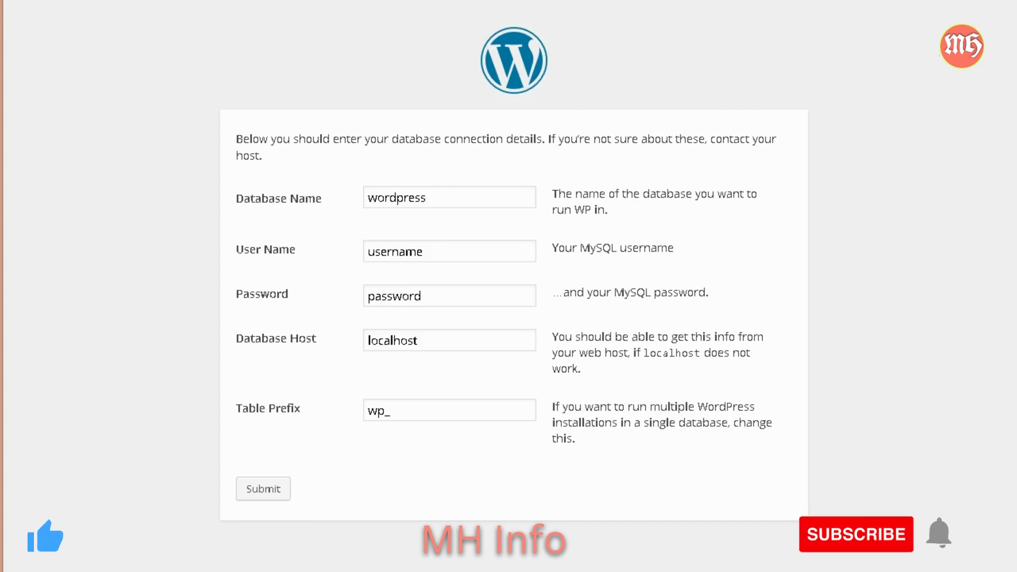
# - Copy the full mysite database name from the Notepad notes into the WordPress form's Database Name and User Name fields
pyautogui.hotkey('alt', 'Tab')
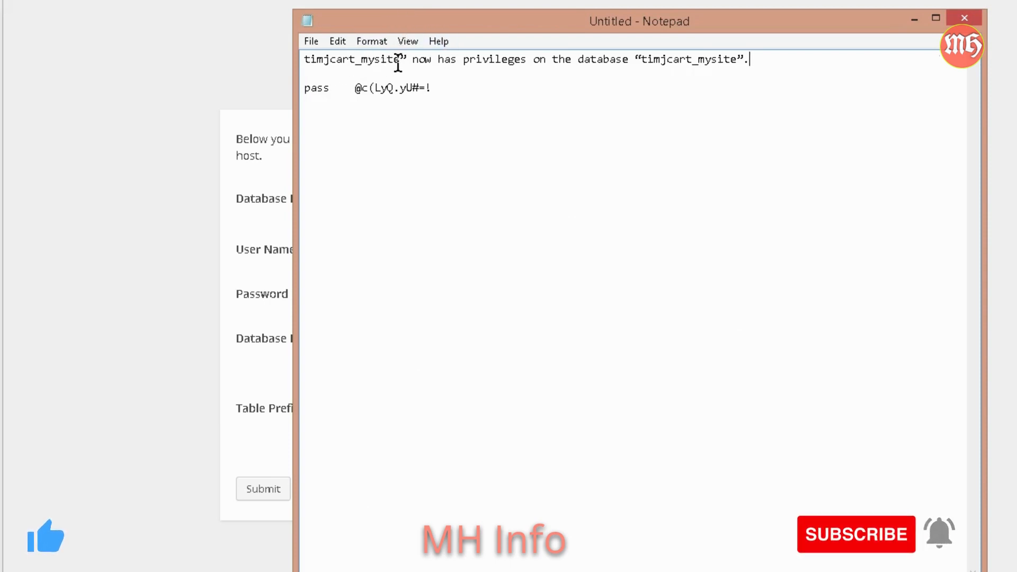
pyautogui.moveTo(400, 58); pyautogui.dragTo(294, 60)
pyautogui.rightClick(329, 59)
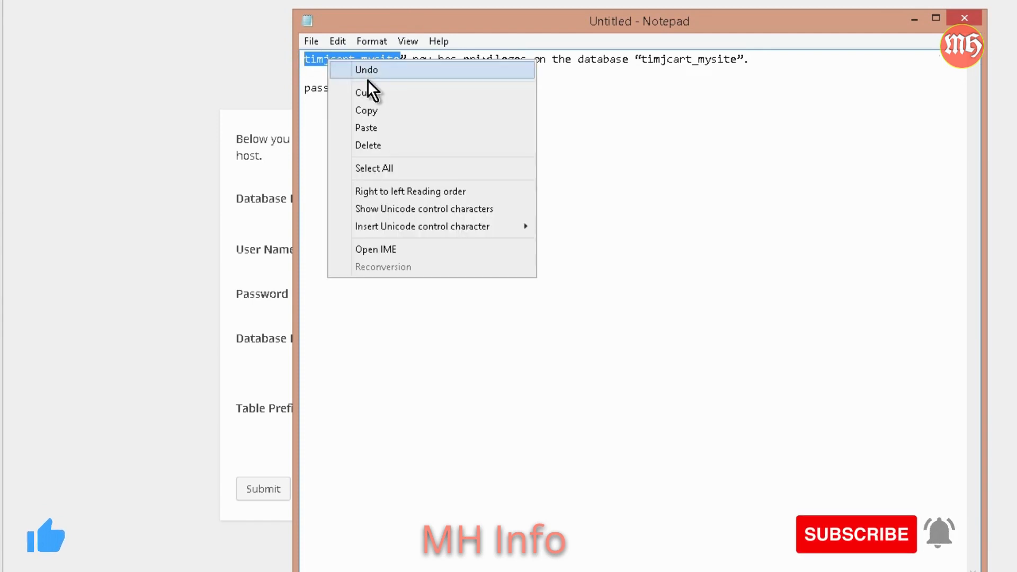
pyautogui.click(380, 109)
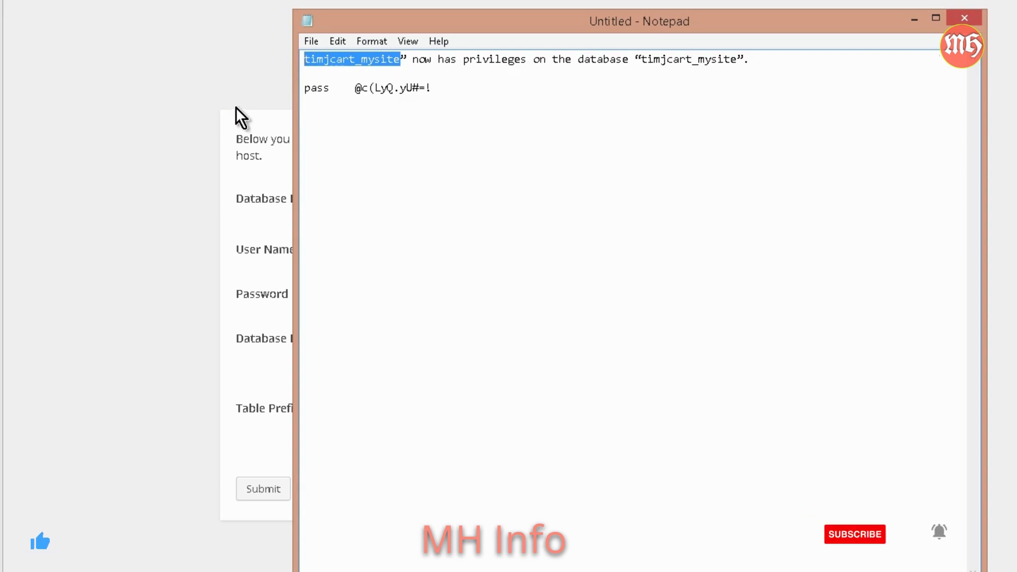
pyautogui.click(161, 101)
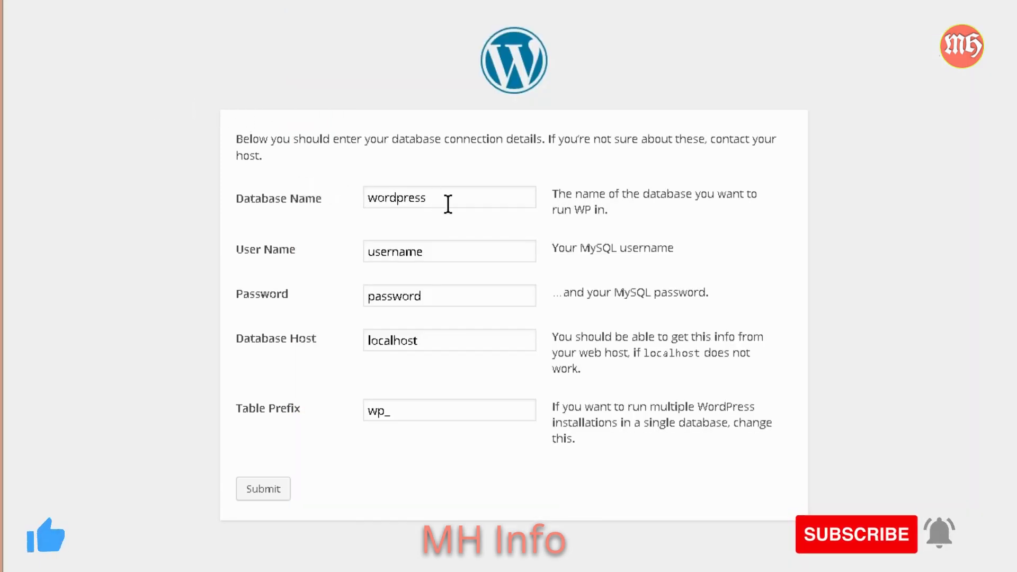
pyautogui.doubleClick(416, 204)
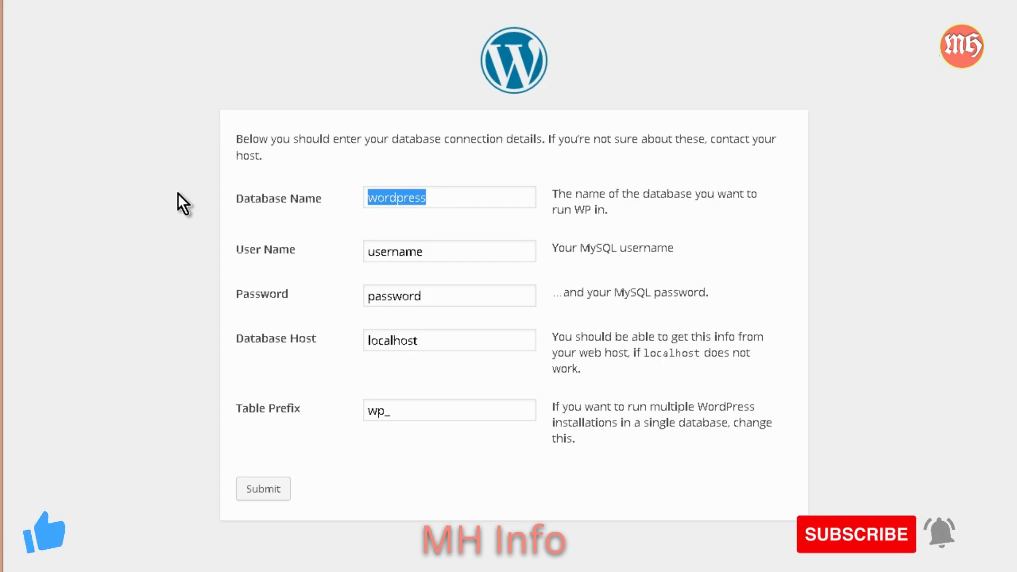
pyautogui.hotkey('ctrl', 'v')
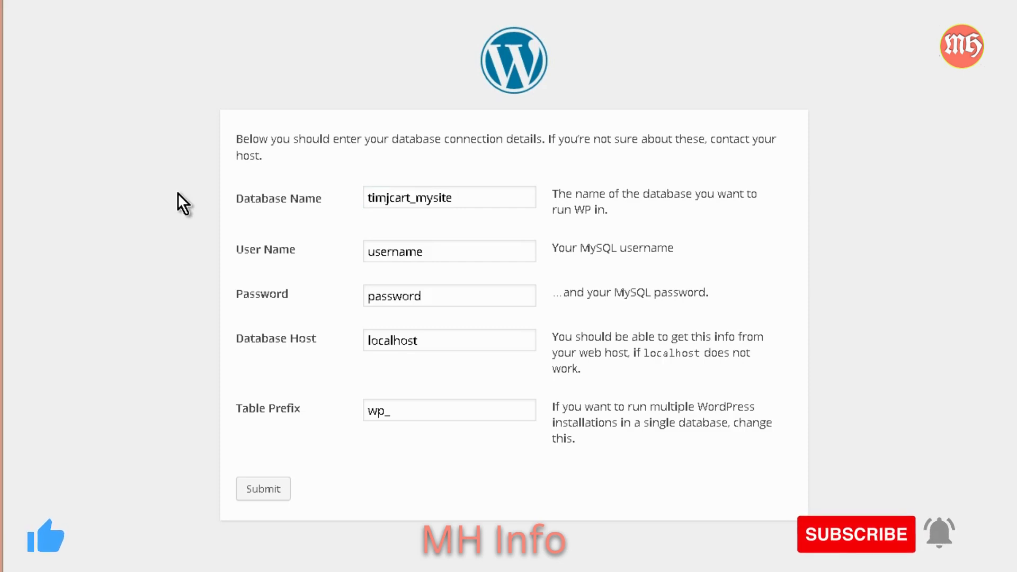
pyautogui.press('Tab')
pyautogui.hotkey('ctrl', 'v')
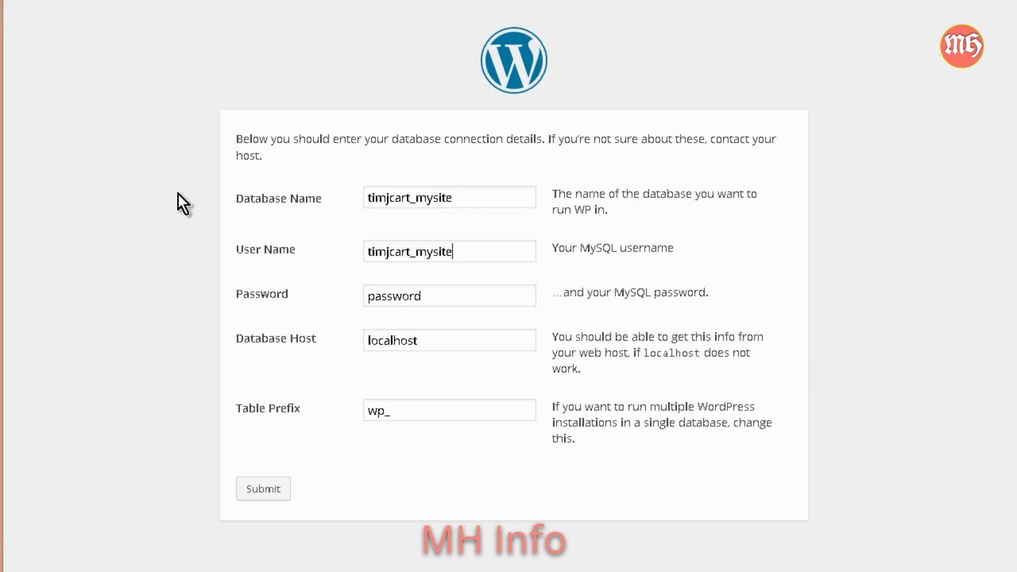
# - Copy the database user's password from the Notepad notes and paste it into the WordPress form's Password field
pyautogui.press('Tab')
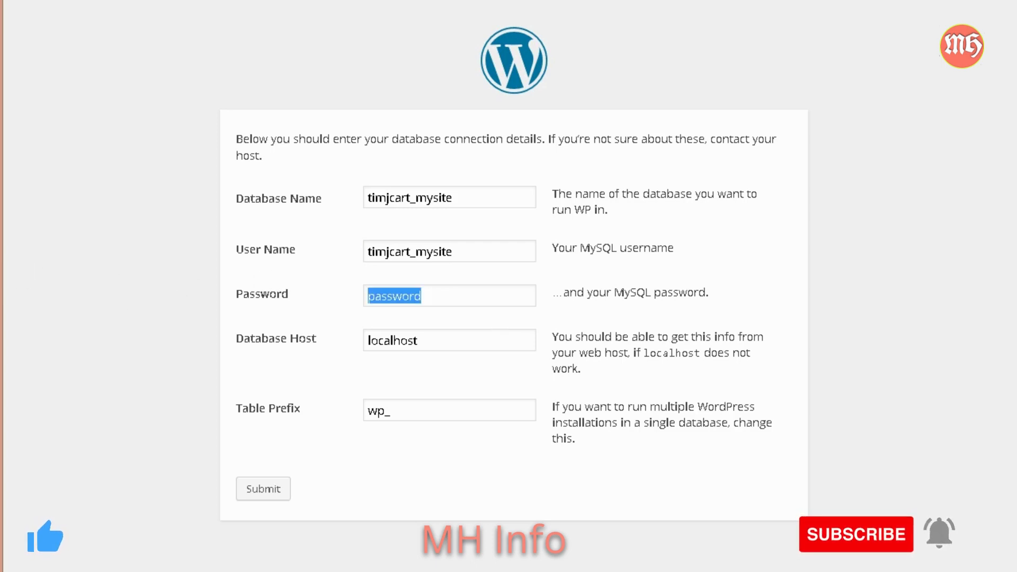
pyautogui.hotkey('alt', 'Tab')
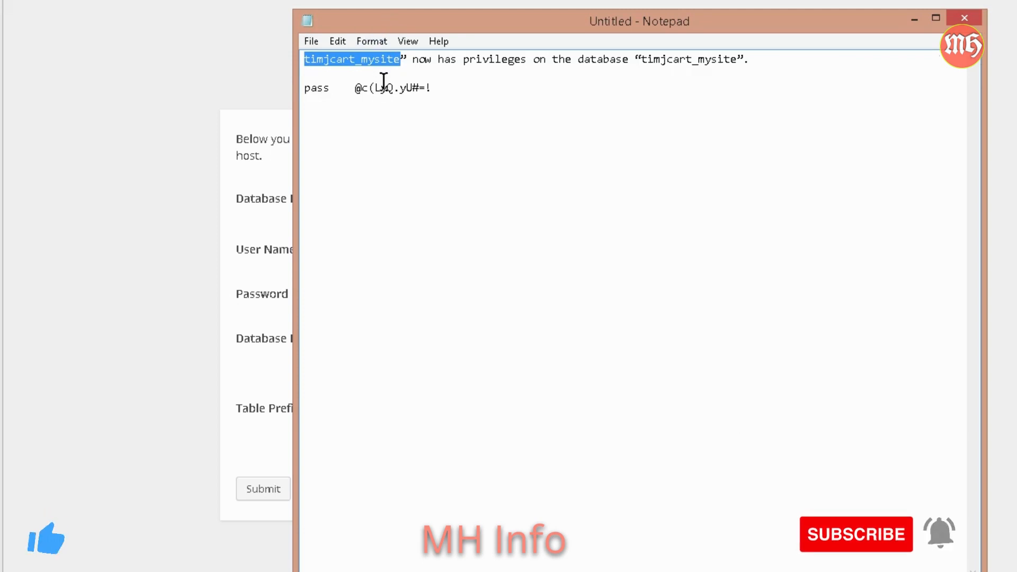
pyautogui.moveTo(353, 88); pyautogui.dragTo(433, 91)
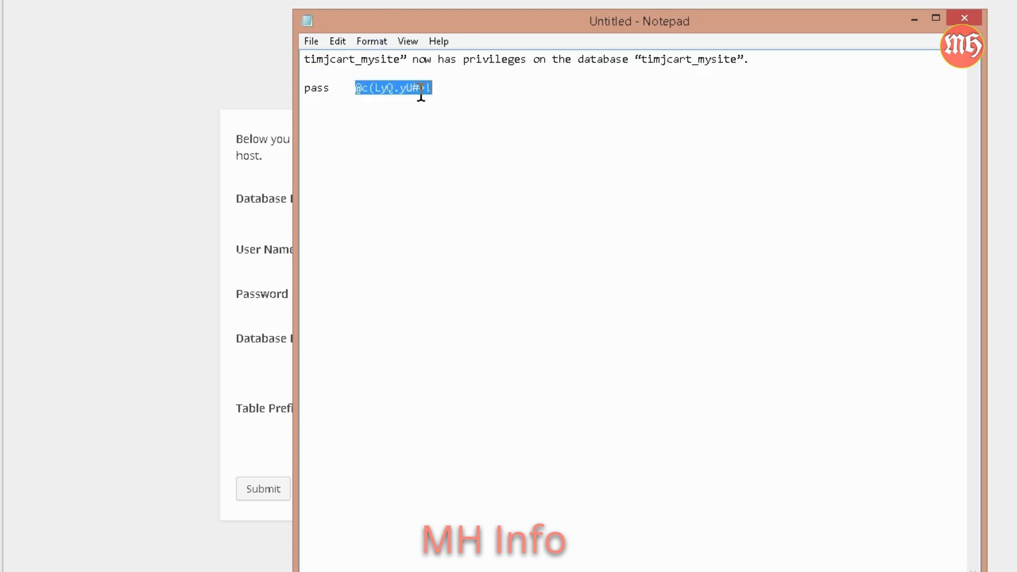
pyautogui.rightClick(422, 91)
pyautogui.click(467, 142)
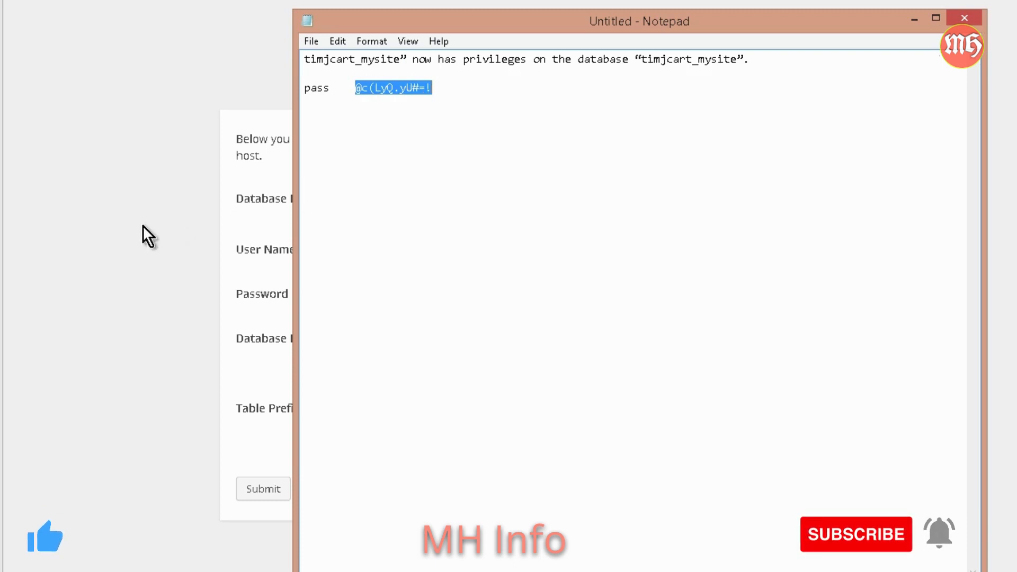
pyautogui.click(142, 227)
pyautogui.moveTo(432, 297); pyautogui.dragTo(154, 277)
pyautogui.press('Left')
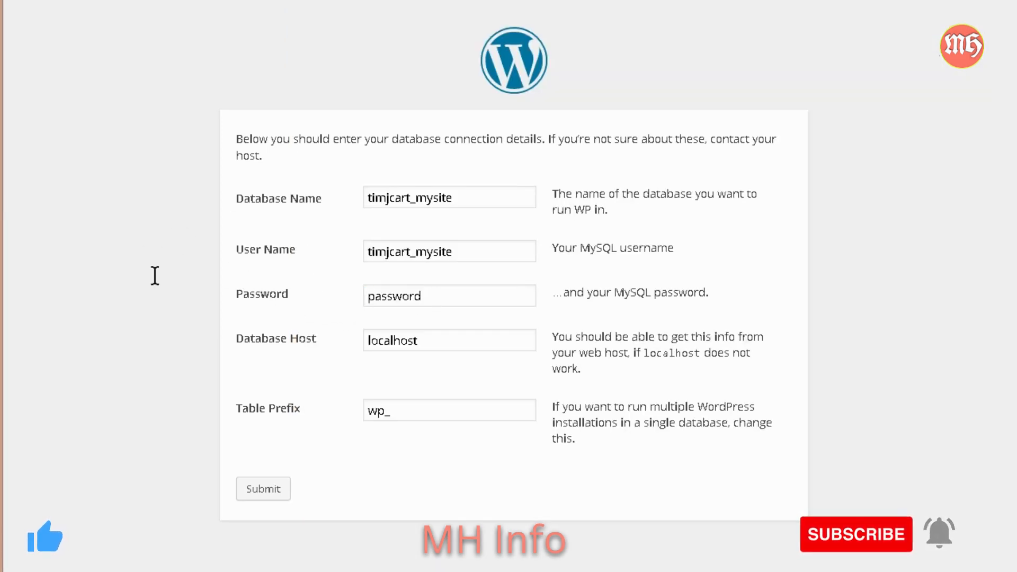
pyautogui.hotkey('ctrl', 'v')
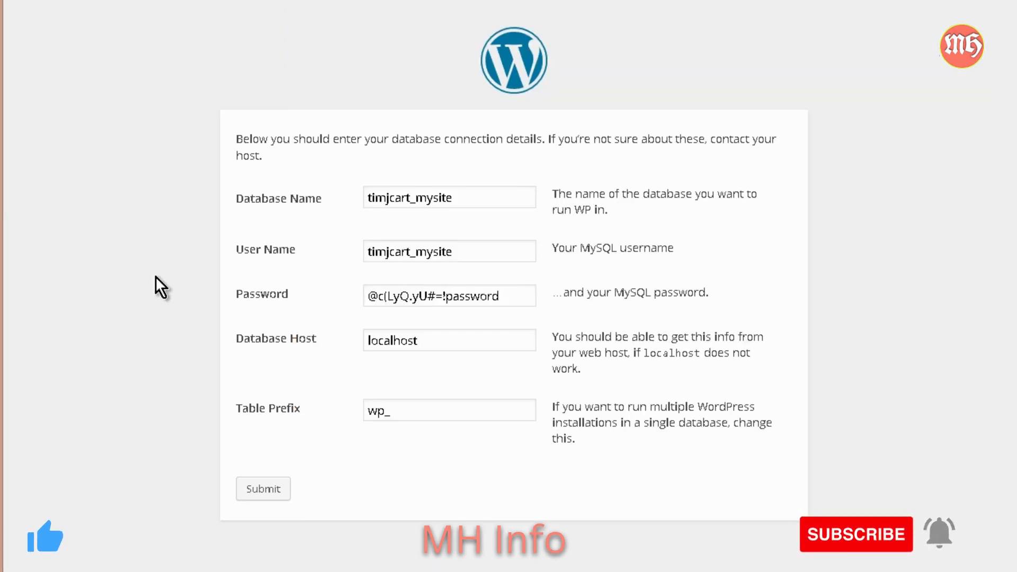
# - Set the table prefix to ms_ and submit the database connection details
pyautogui.click(385, 412)
pyautogui.hotkey('shift', 'Home')
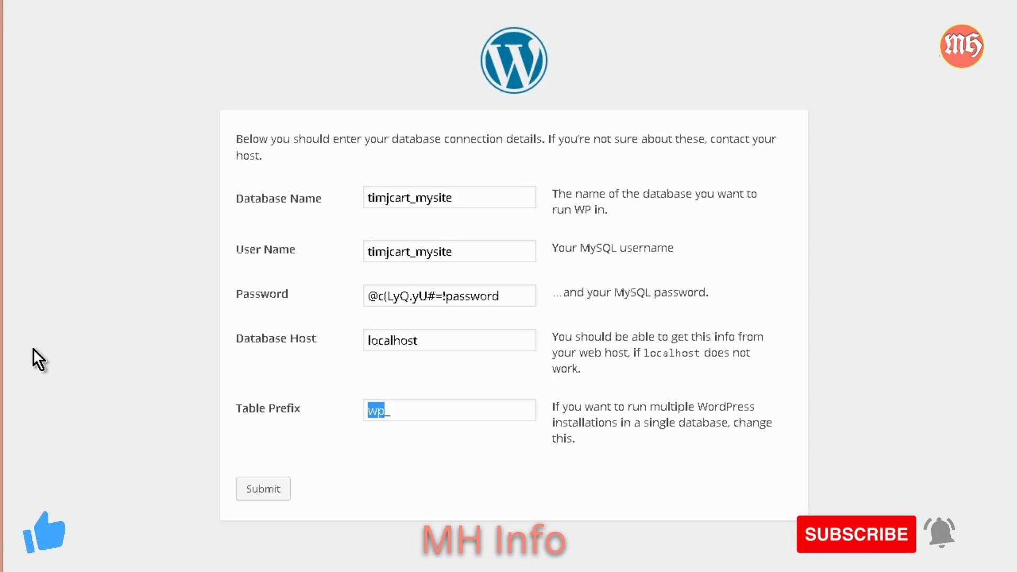
pyautogui.write('ms_')
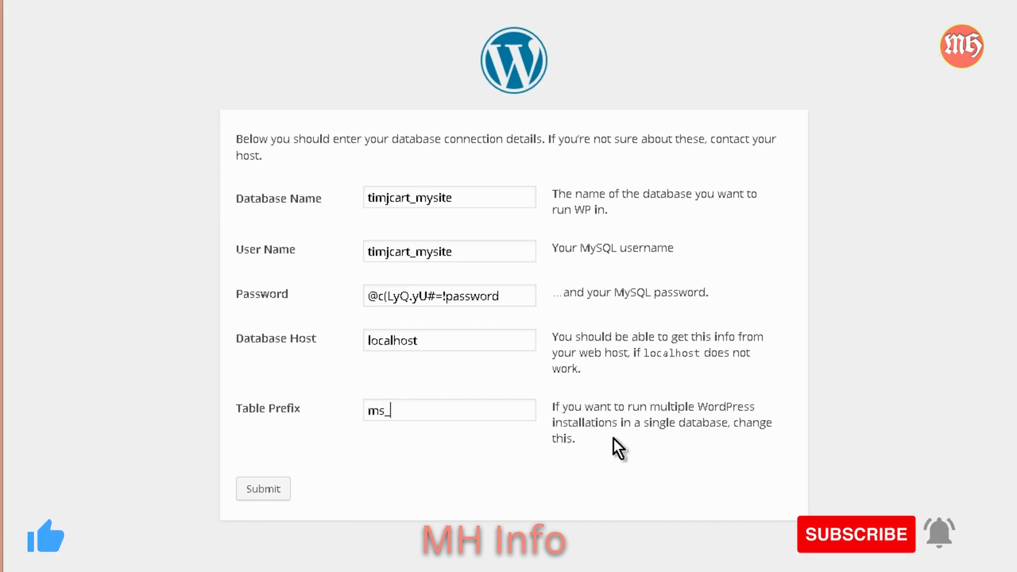
pyautogui.click(288, 480)
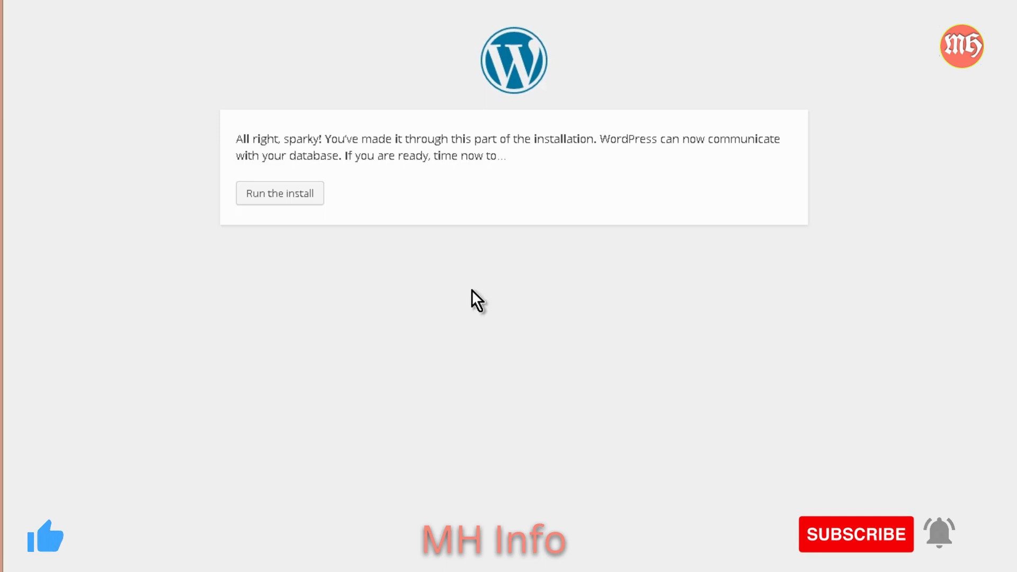
# - Run the WordPress install and log in to the new site as mysiteadmin with the account password and Remember Me enabled
pyautogui.click(275, 197)
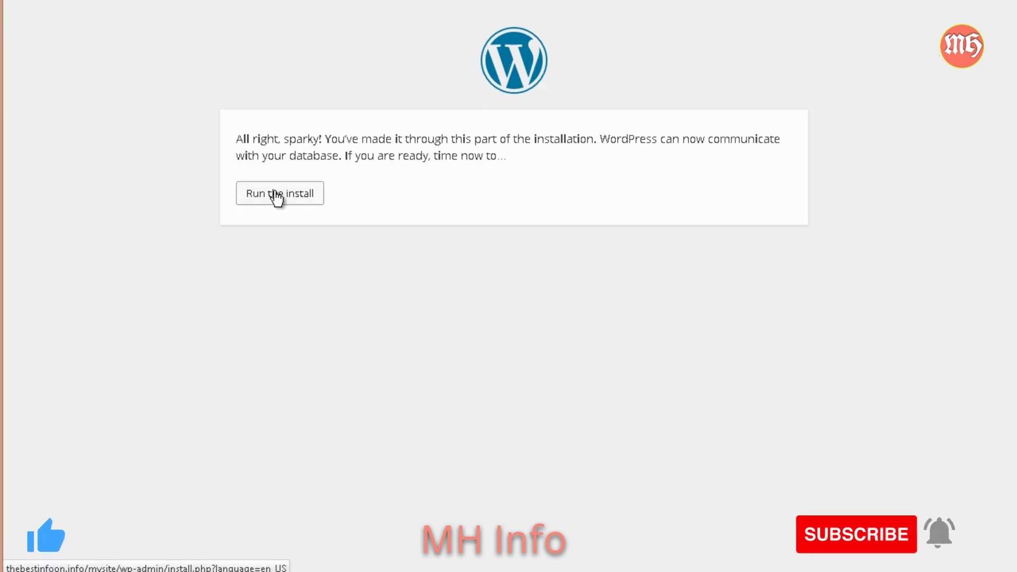
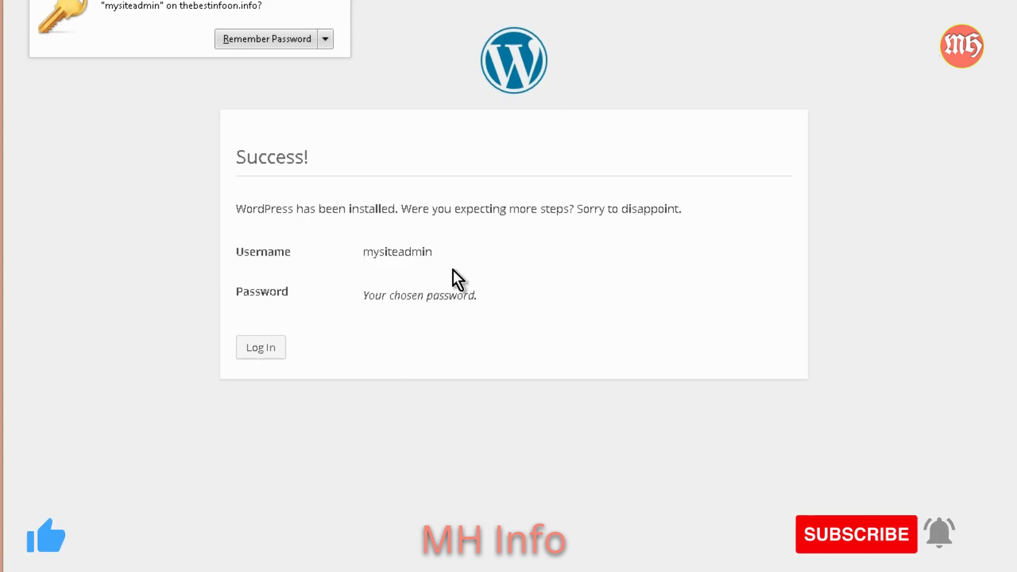
pyautogui.click(248, 352)
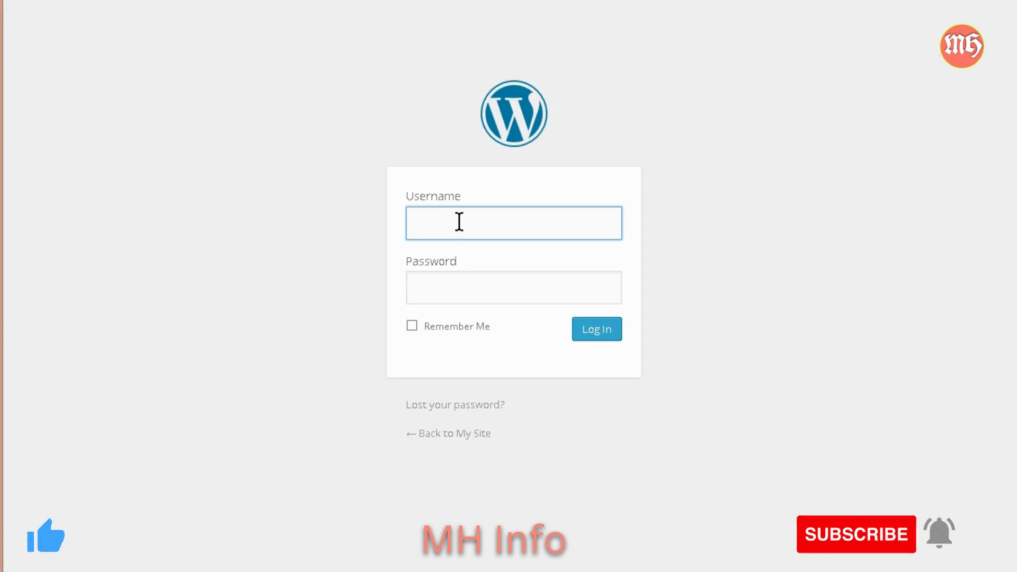
pyautogui.hotkey('ctrl', 'v')
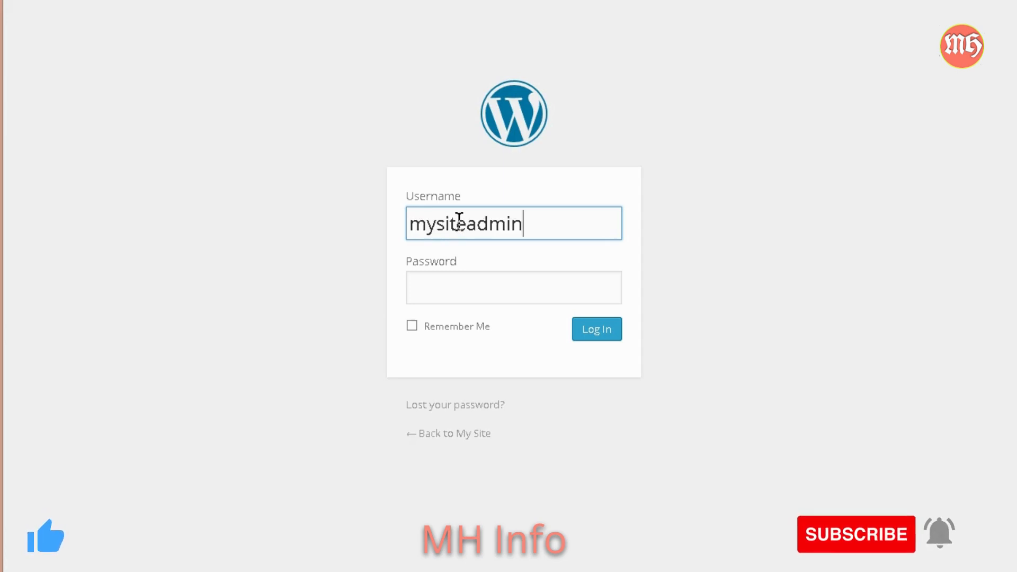
pyautogui.press('Tab')
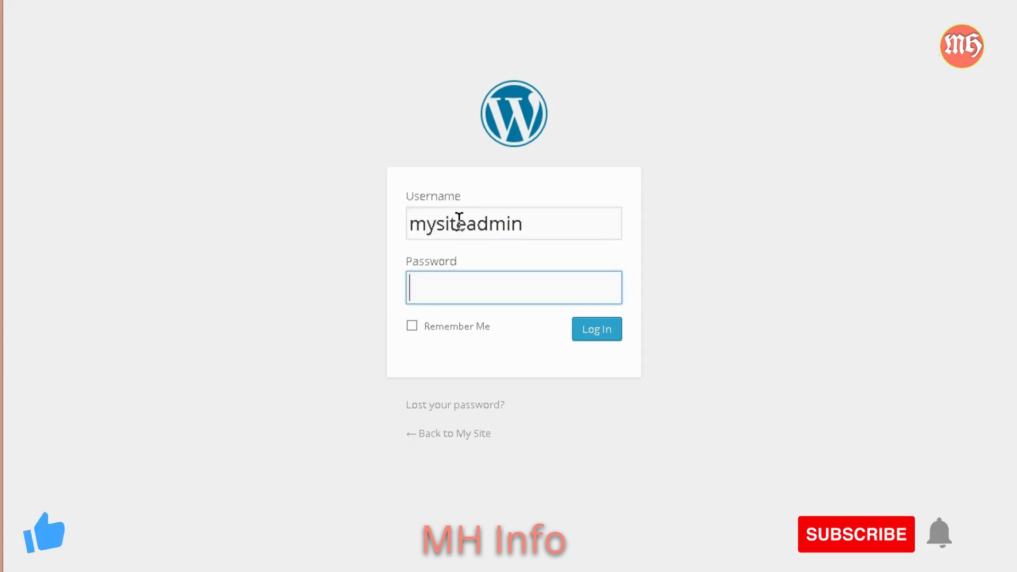
pyautogui.write('********')
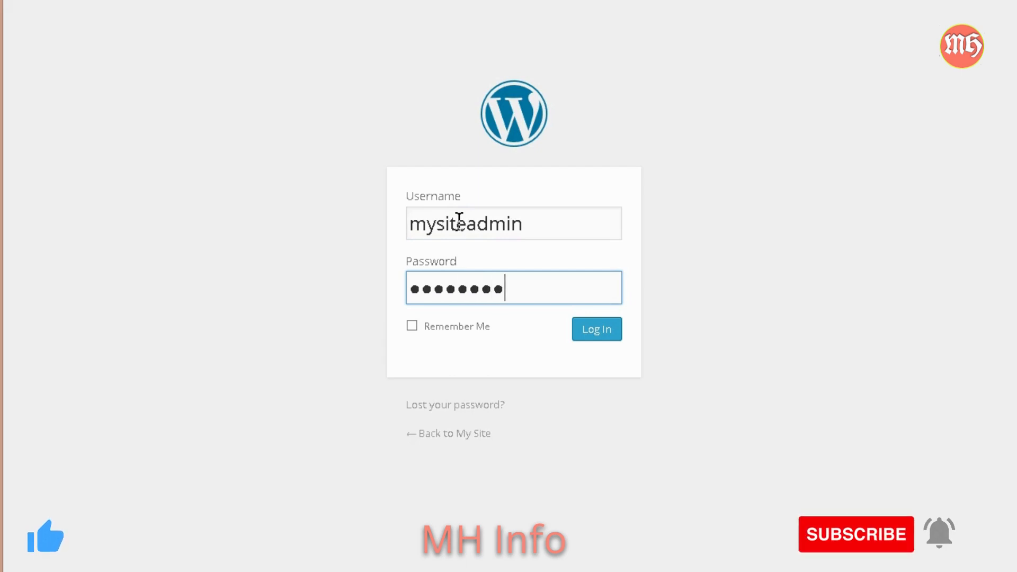
pyautogui.press('Tab')
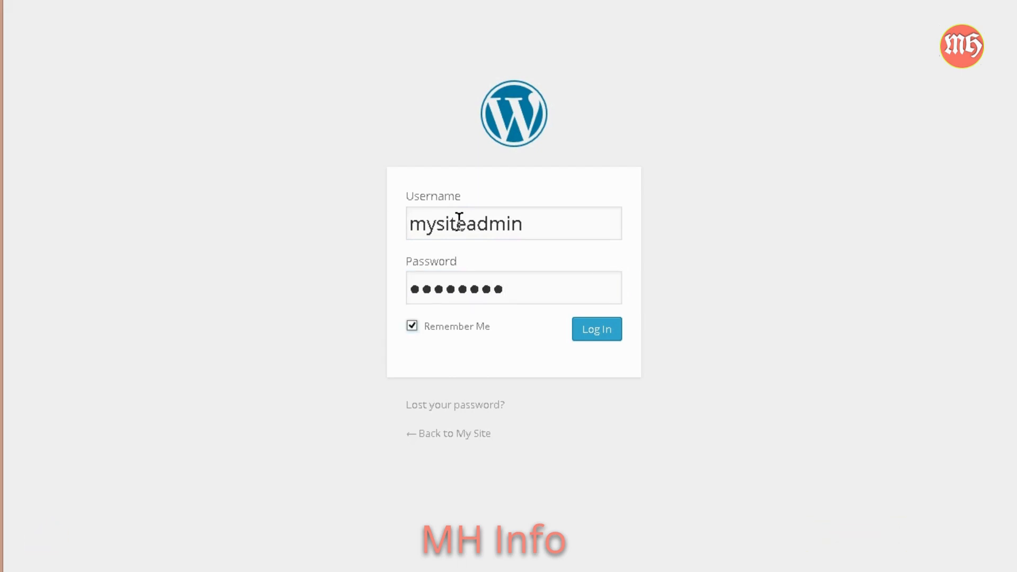
pyautogui.click(597, 334)
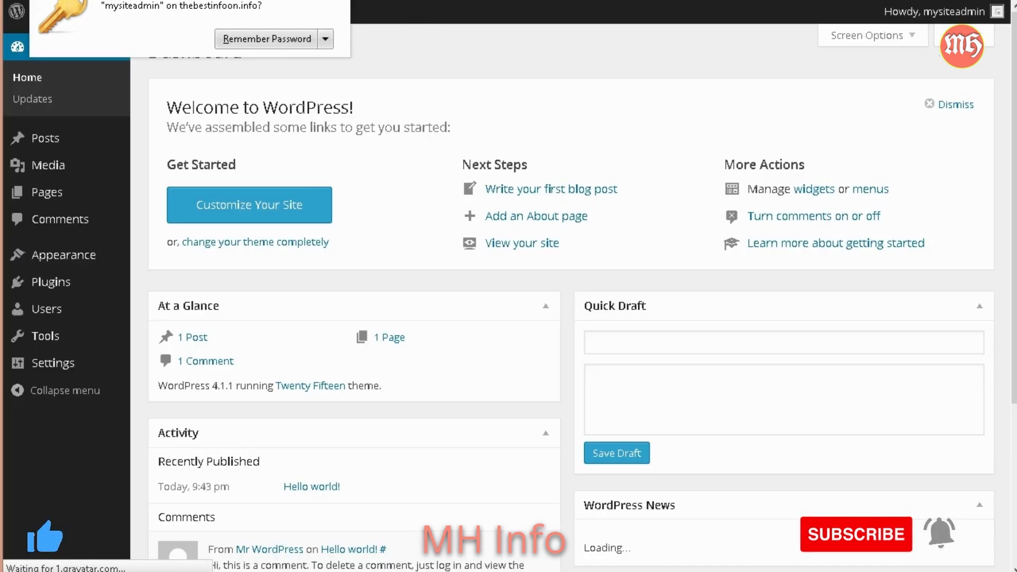
pyautogui.click(351, 2)
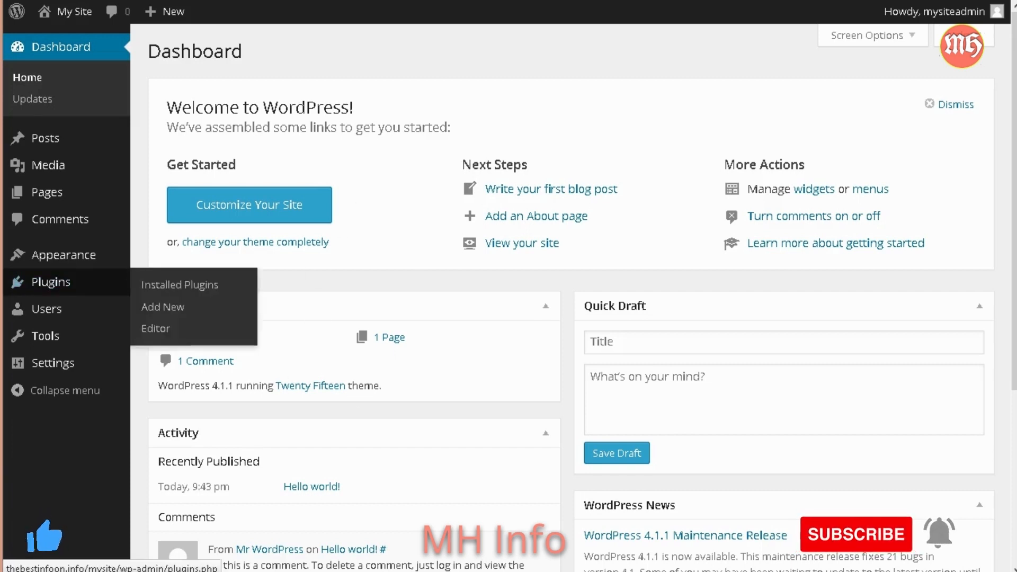
# - Visit the new site's front end from the dashboard to examine its default content, and return to the dashboard
pyautogui.moveTo(83, 301)
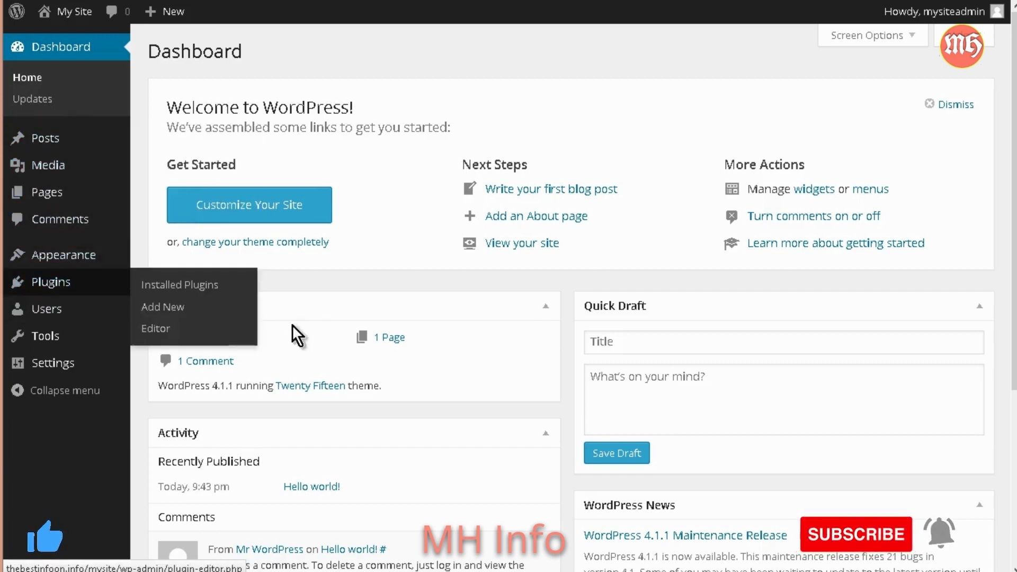
pyautogui.moveTo(107, 259)
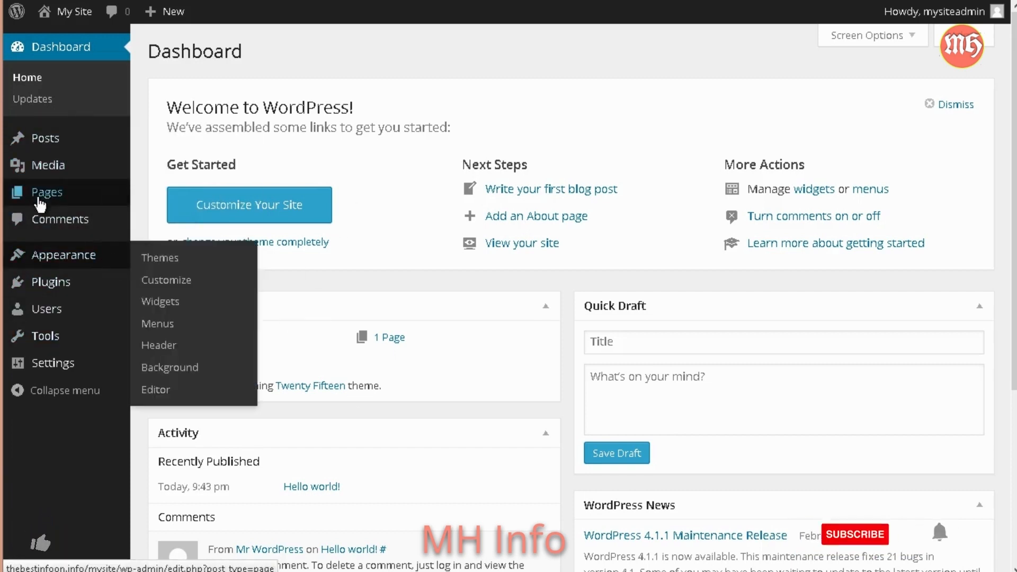
pyautogui.moveTo(35, 199)
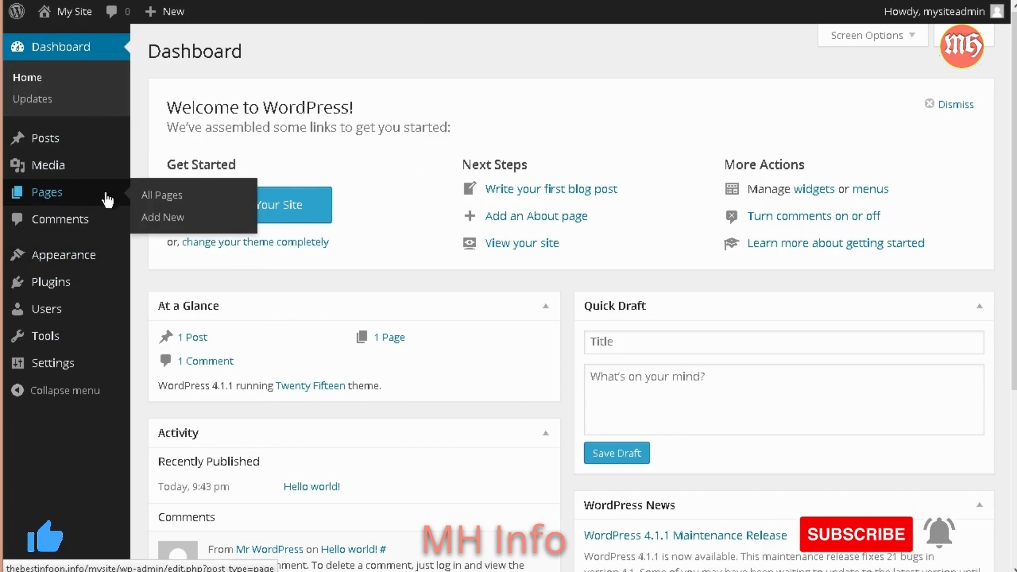
pyautogui.moveTo(73, 17)
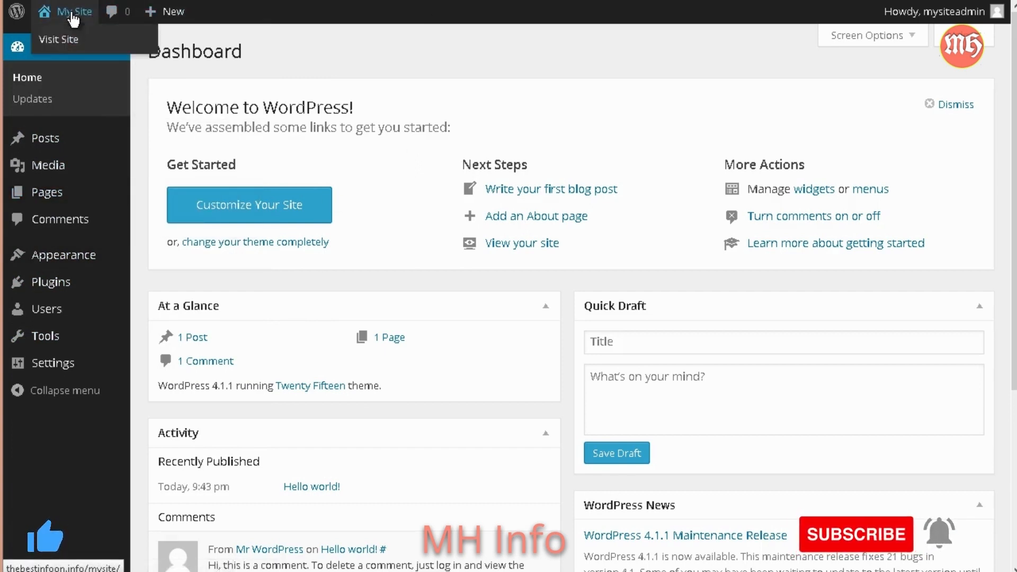
pyautogui.click(72, 36)
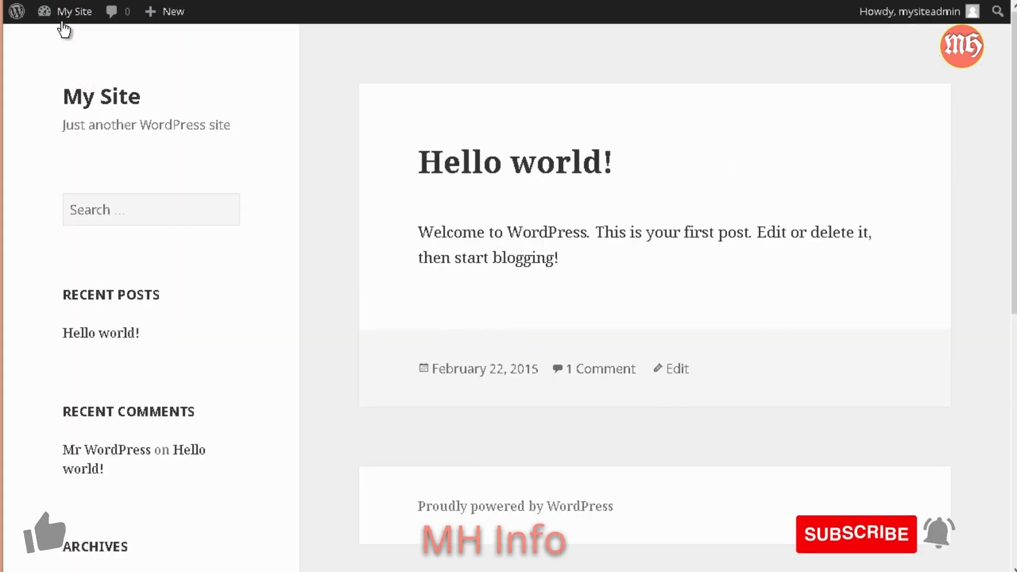
pyautogui.moveTo(62, 25)
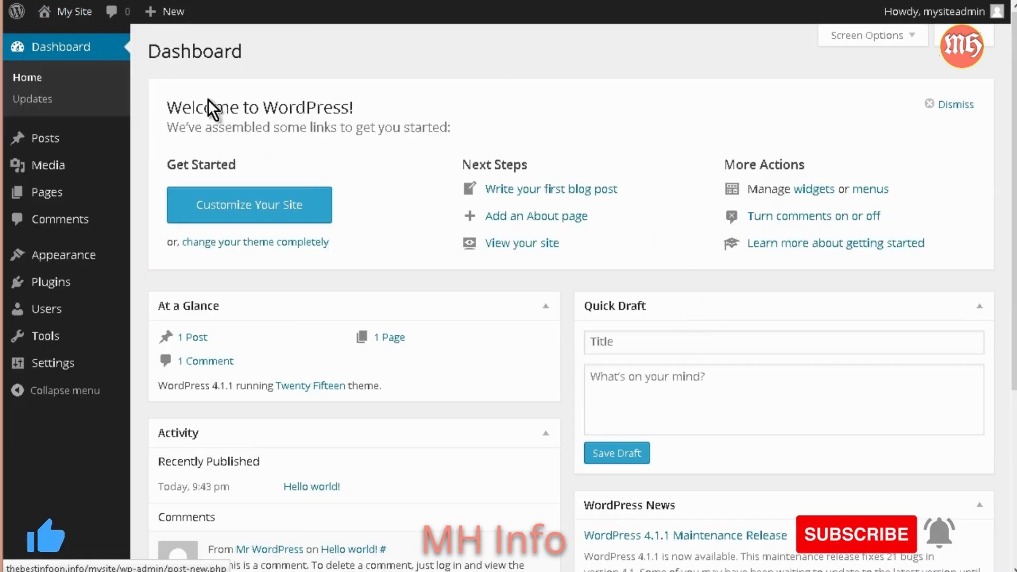
# - Move the default "Hello world!" post to the trash
pyautogui.moveTo(21, 141)
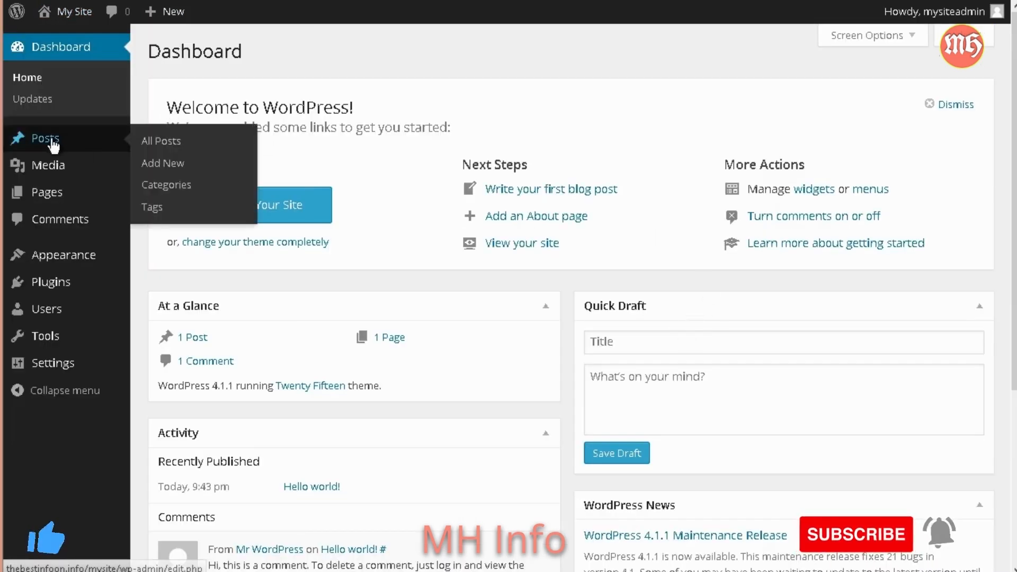
pyautogui.click(175, 141)
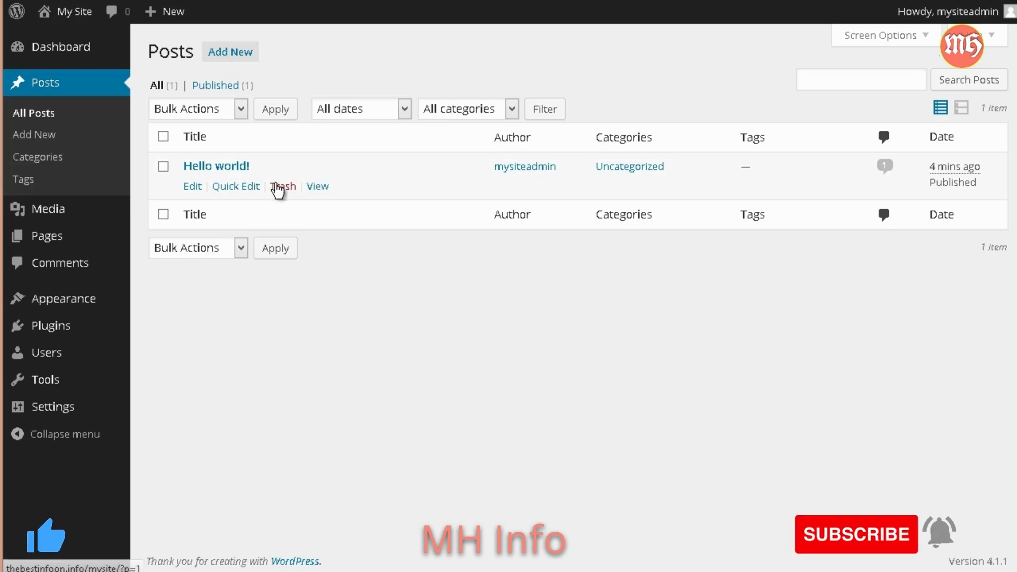
pyautogui.click(276, 186)
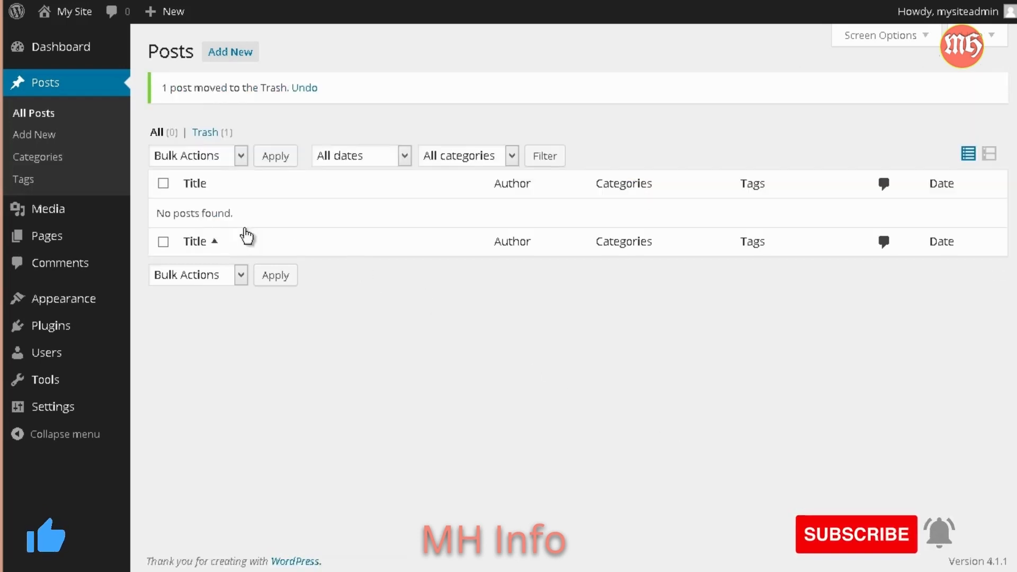
# - Move the default Sample Page to the trash
pyautogui.moveTo(48, 233)
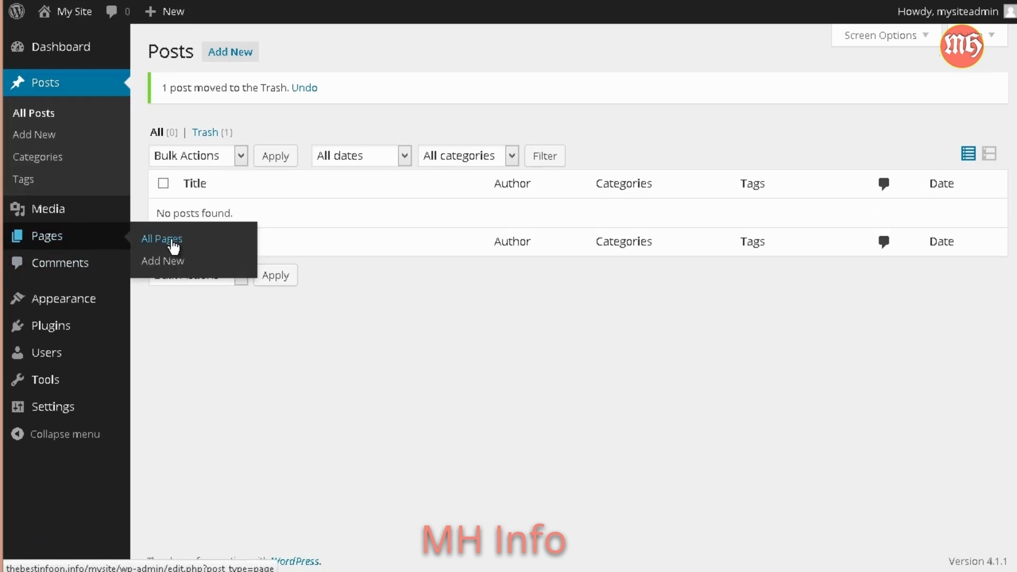
pyautogui.click(236, 245)
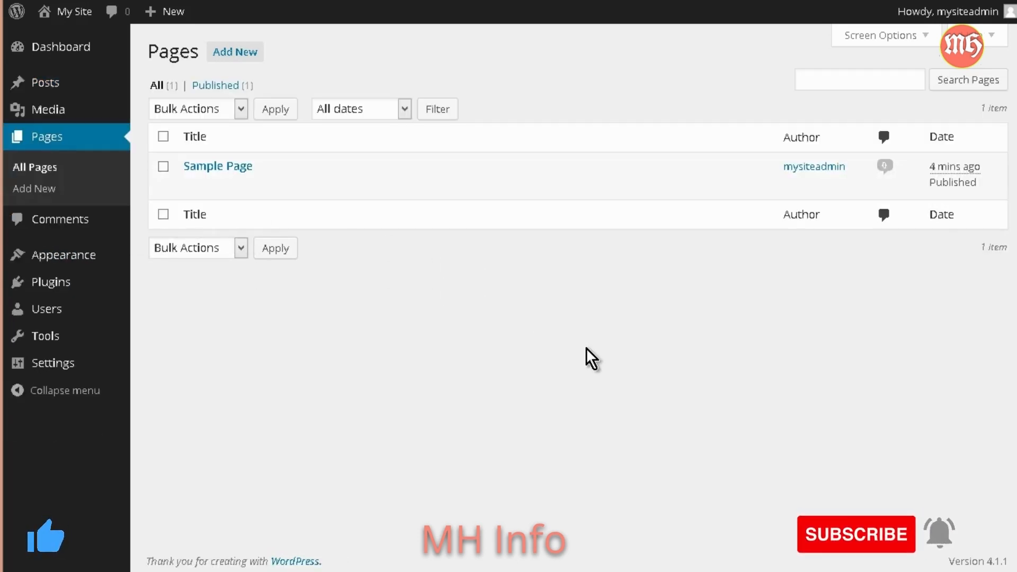
pyautogui.moveTo(200, 189)
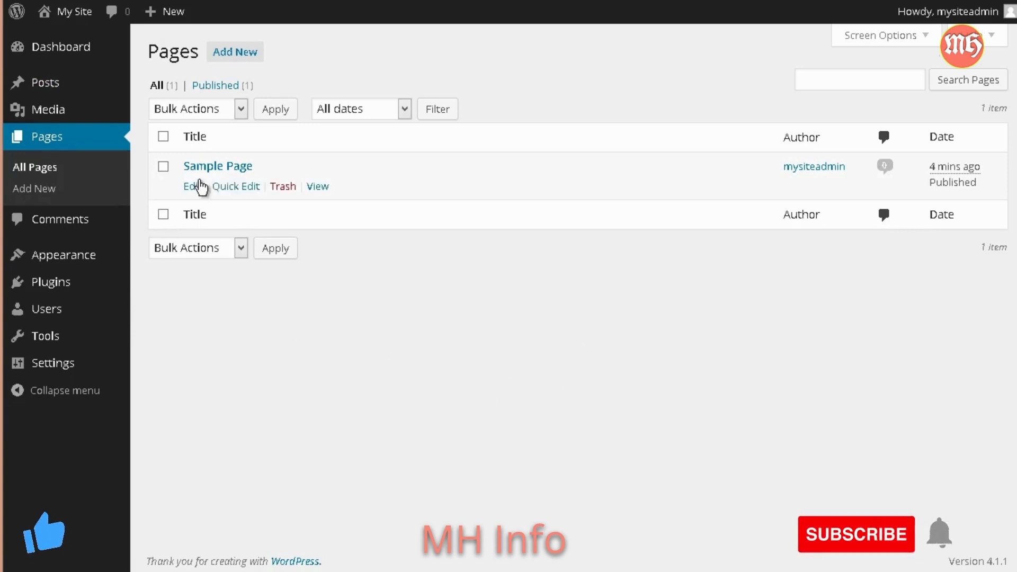
pyautogui.click(274, 187)
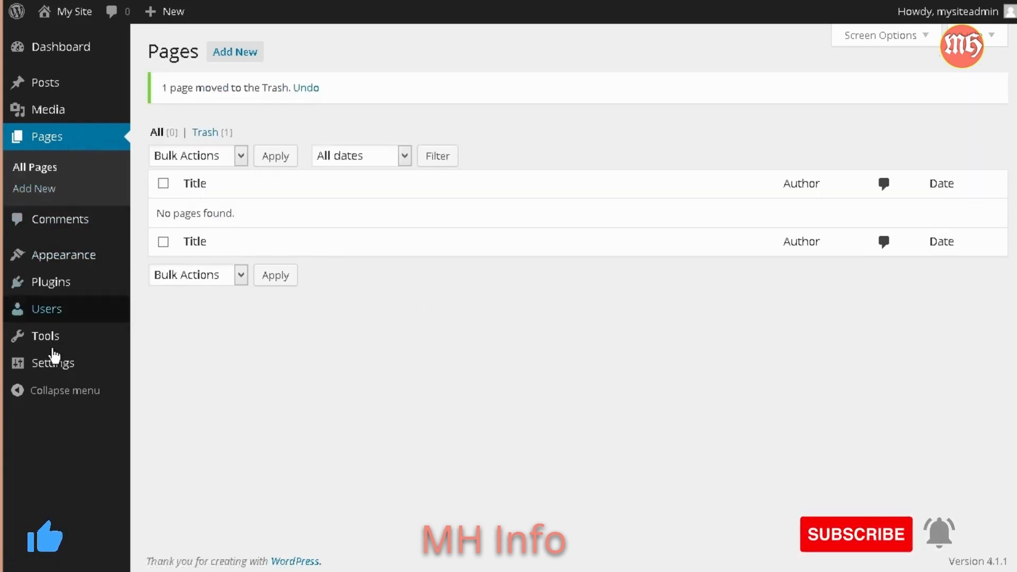
# - Show the WordPress site's General Settings
pyautogui.moveTo(98, 363)
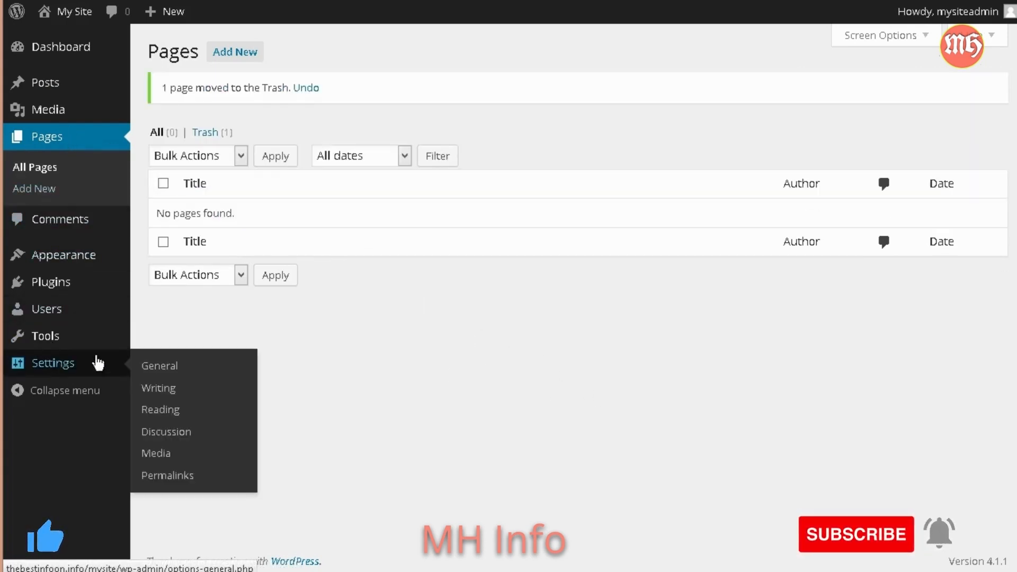
pyautogui.click(173, 366)
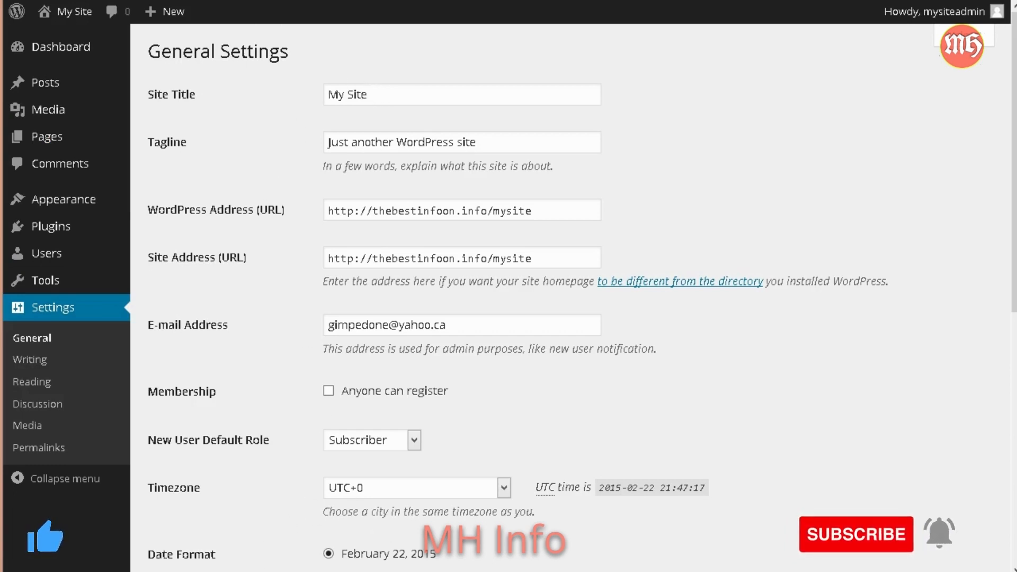
# - Browse to the htmlsite folder inside convert and check which programs can open index.html
pyautogui.click(180, 571)
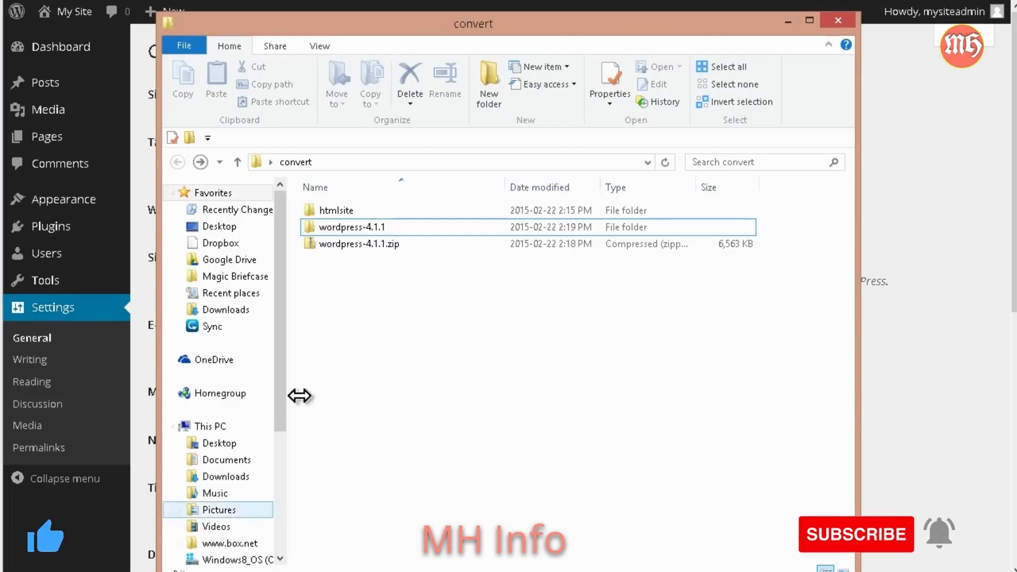
pyautogui.doubleClick(366, 210)
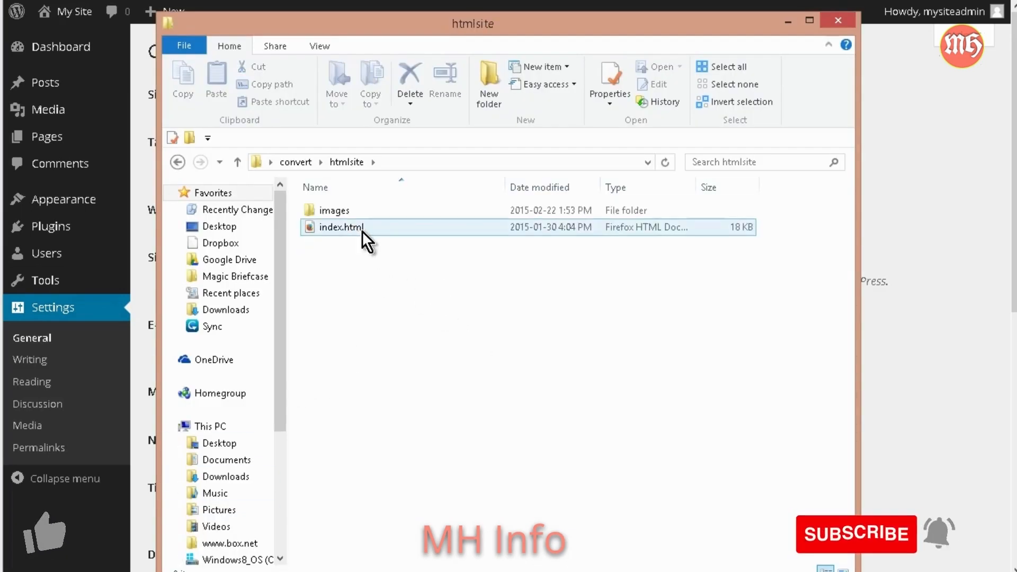
pyautogui.rightClick(361, 231)
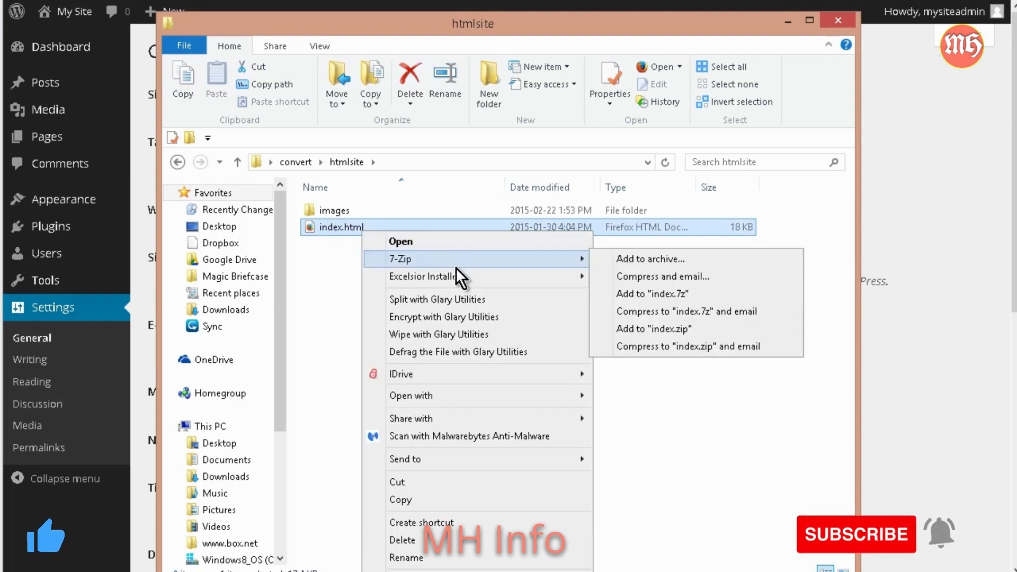
pyautogui.moveTo(485, 401)
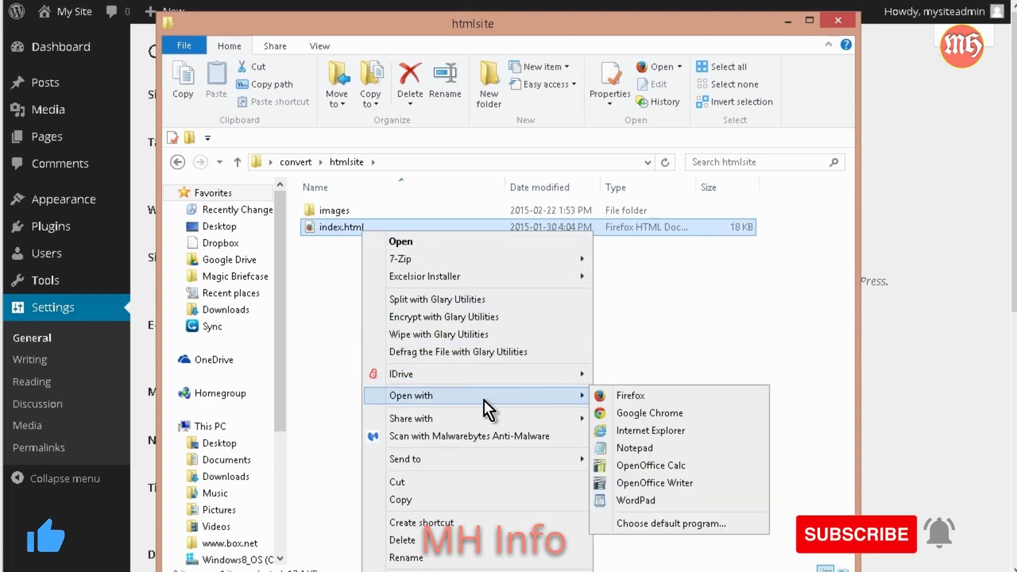
pyautogui.click(336, 325)
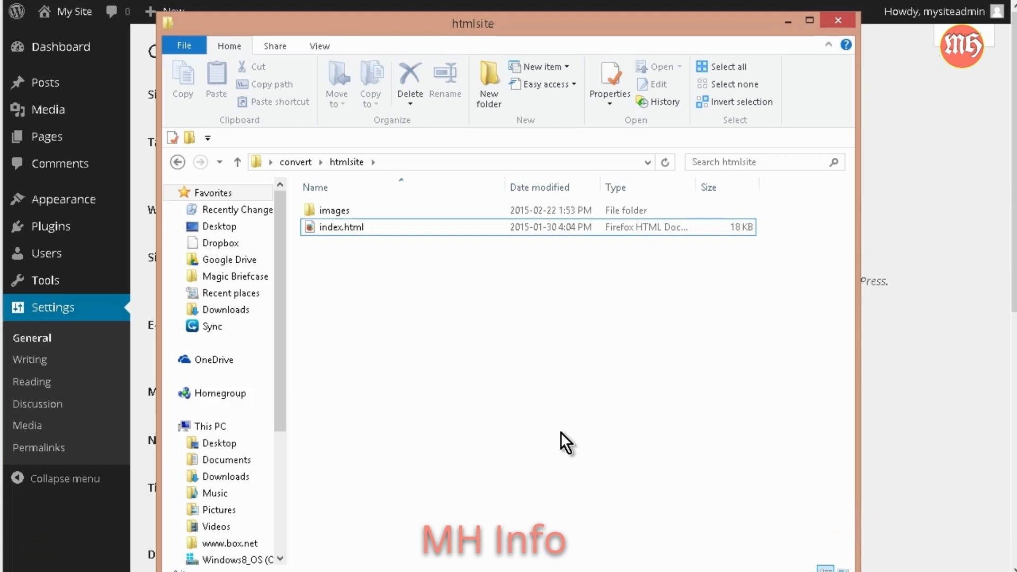
# - Switch to KompoZer and open index.html from the convert\htmlsite folder
pyautogui.click(2, 410)
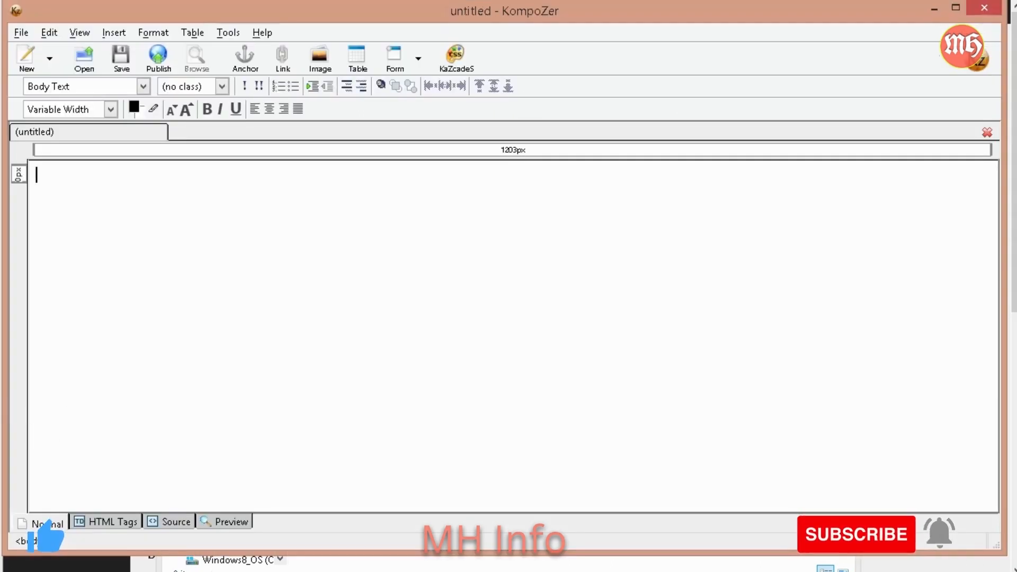
pyautogui.click(82, 62)
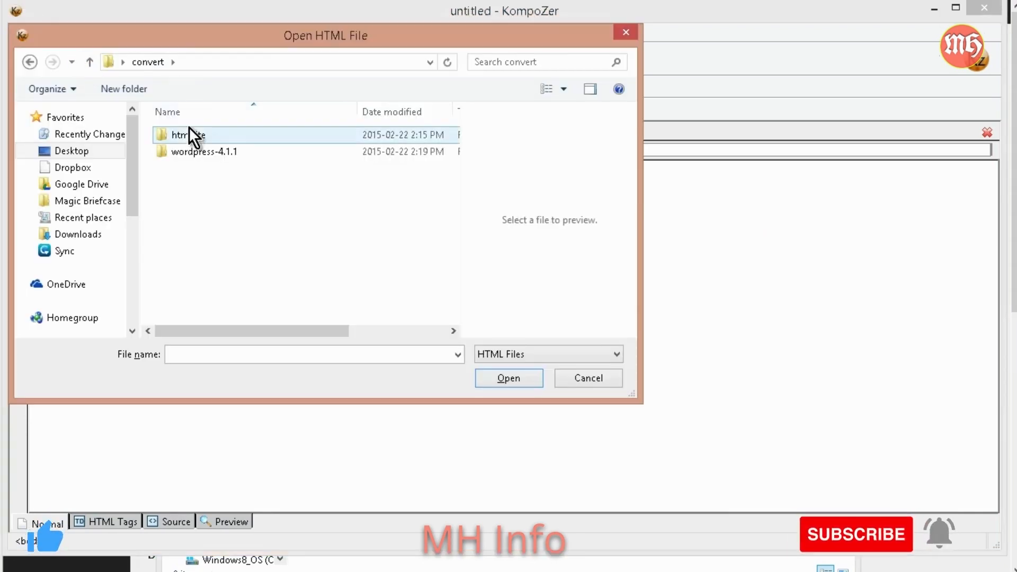
pyautogui.doubleClick(190, 135)
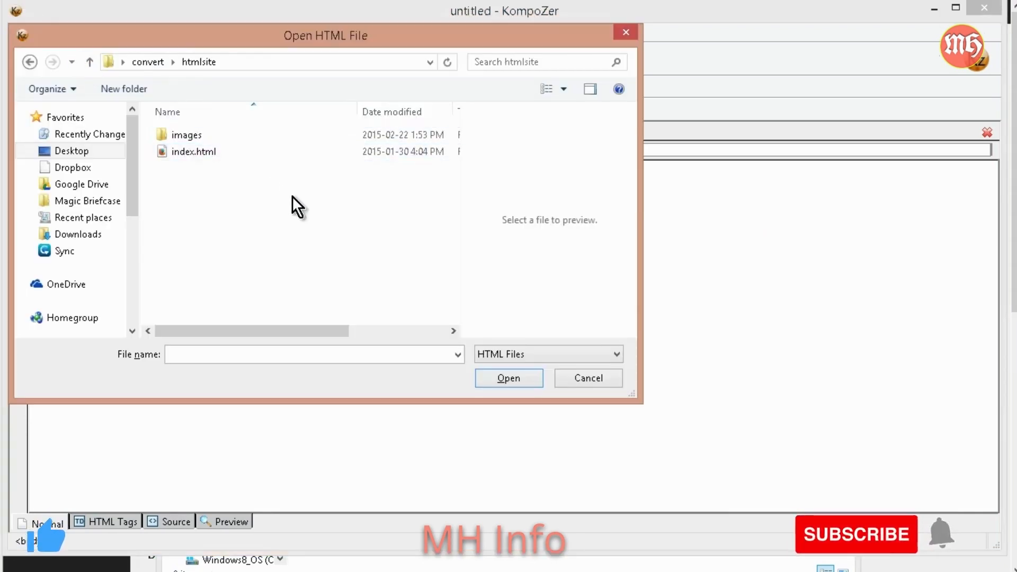
pyautogui.click(223, 152)
pyautogui.click(517, 383)
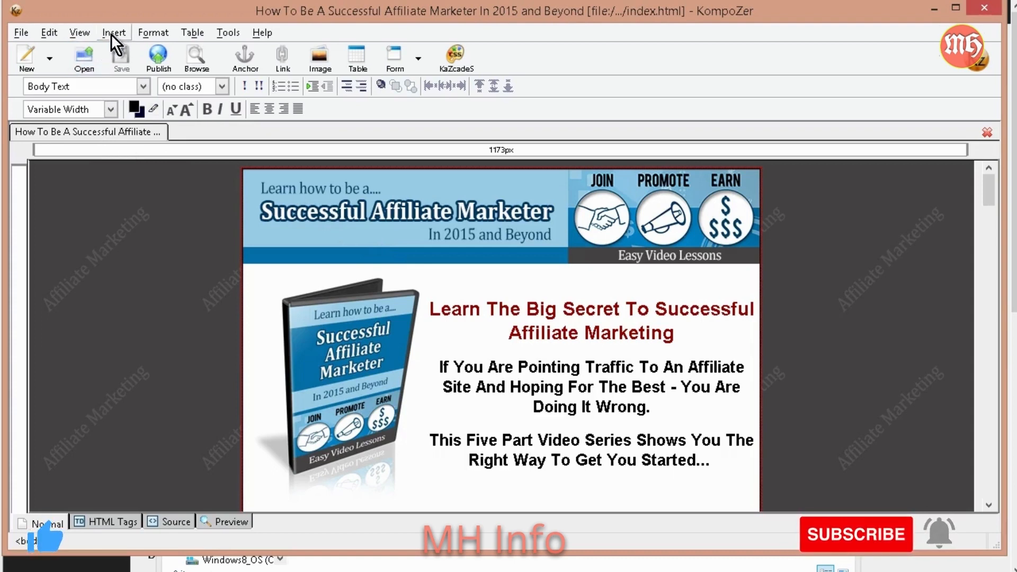
# - Copy the title from index.html's page properties and set the WordPress site title to "How To Be A Successful Affiliate Marketer In 2015 and Beyond"
pyautogui.click(154, 33)
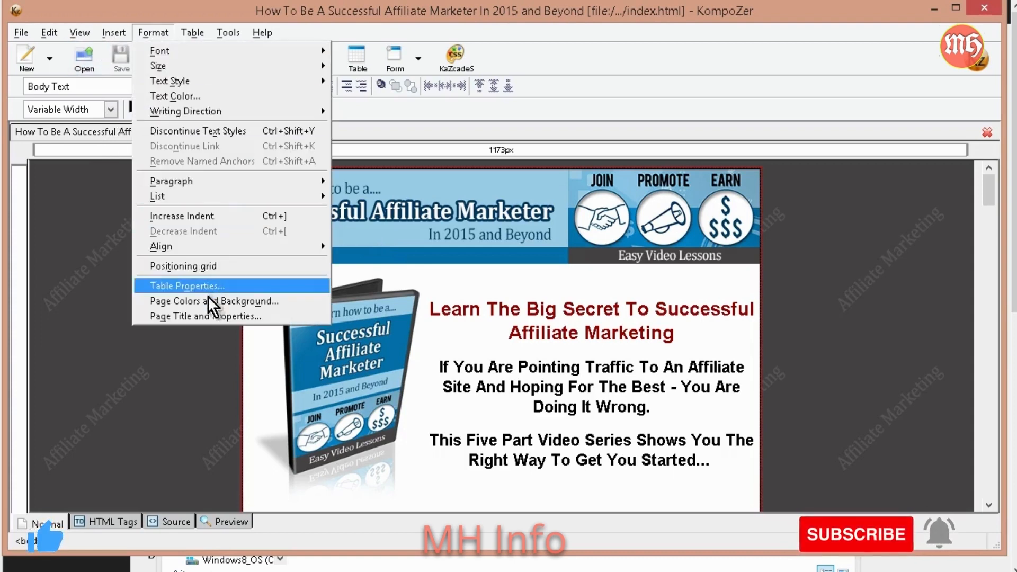
pyautogui.click(215, 317)
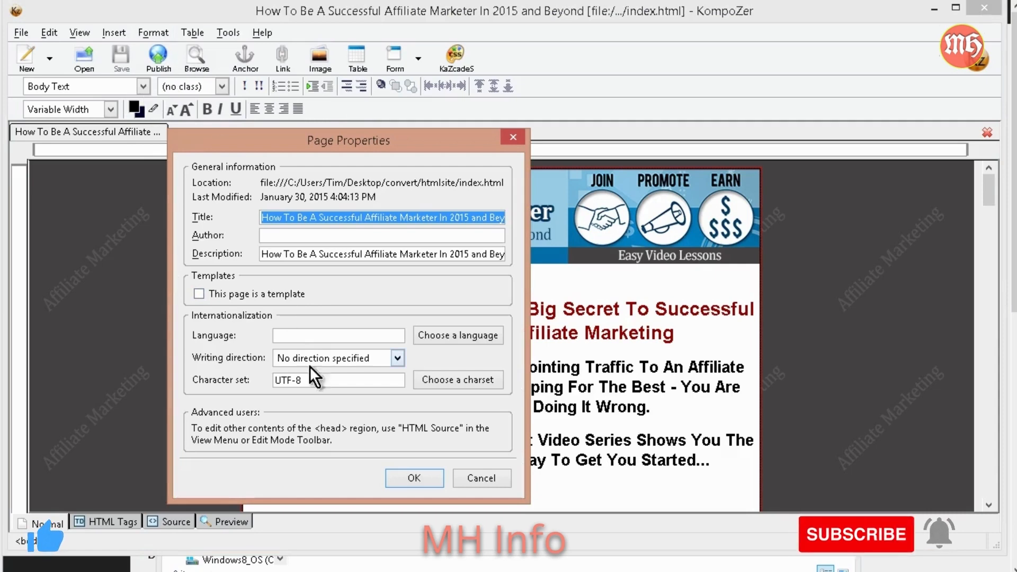
pyautogui.rightClick(336, 219)
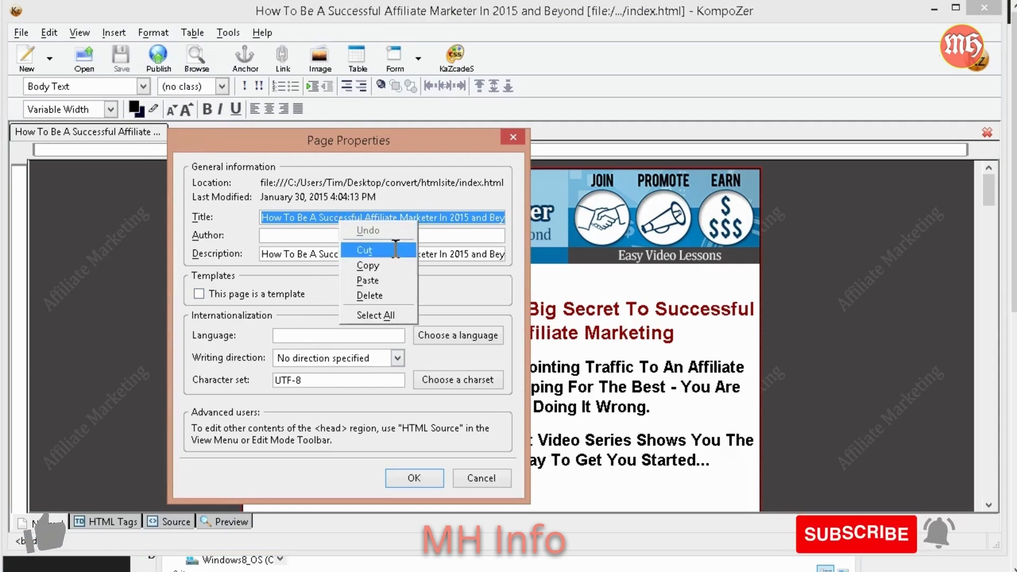
pyautogui.click(396, 265)
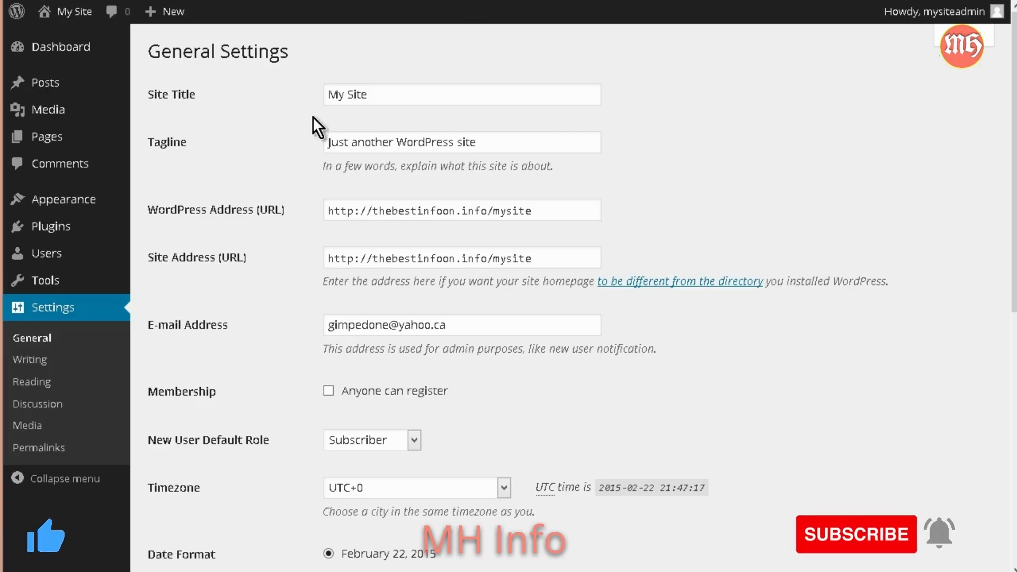
pyautogui.moveTo(371, 94); pyautogui.dragTo(268, 91)
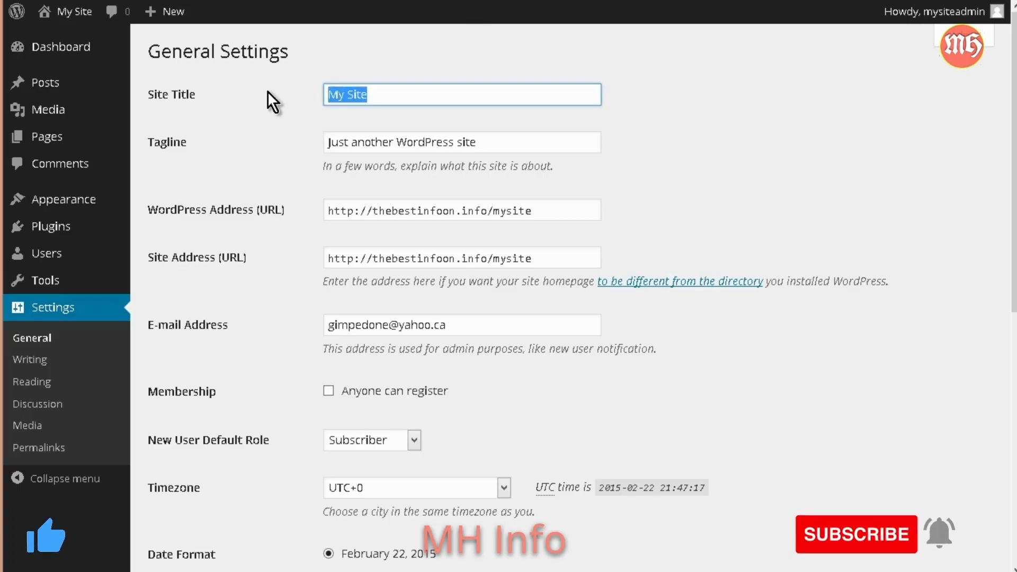
pyautogui.write('How To Be A Successful Affiliate Marketer In 2015 and Beyond')
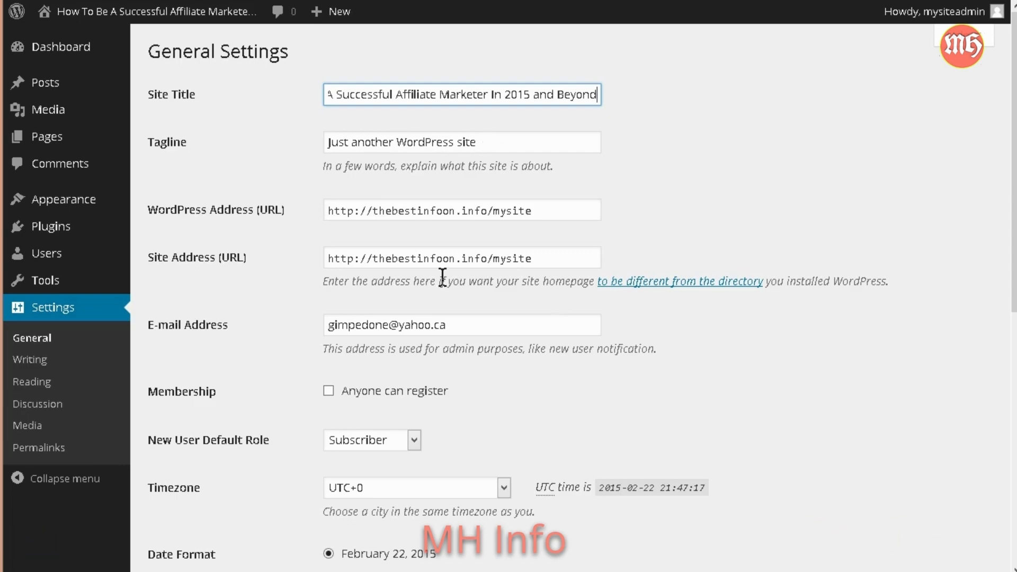
# - Check the description in index.html's page properties in KompoZer, dismiss the properties and return to the WordPress General Settings
pyautogui.click(339, 571)
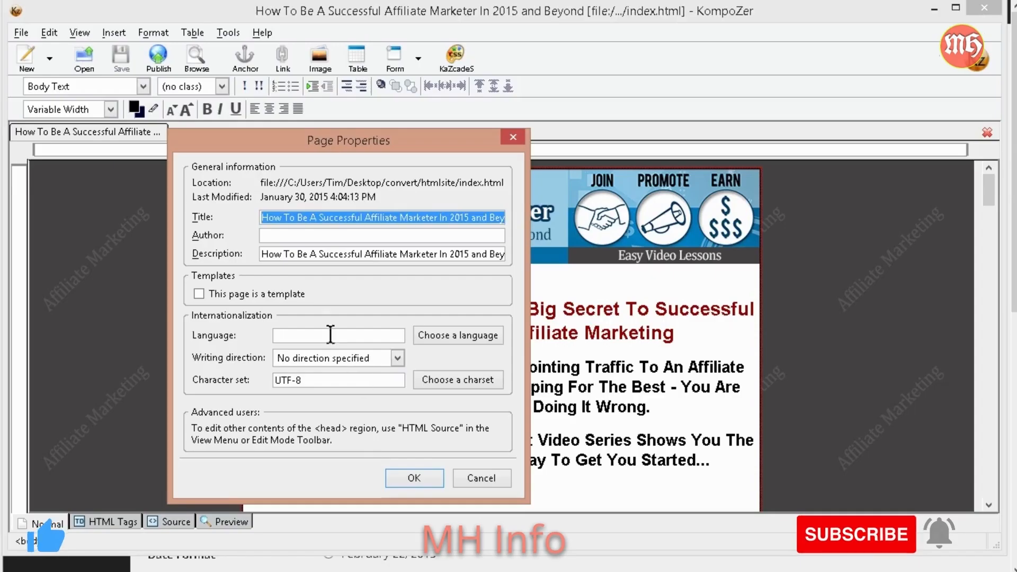
pyautogui.click(359, 254)
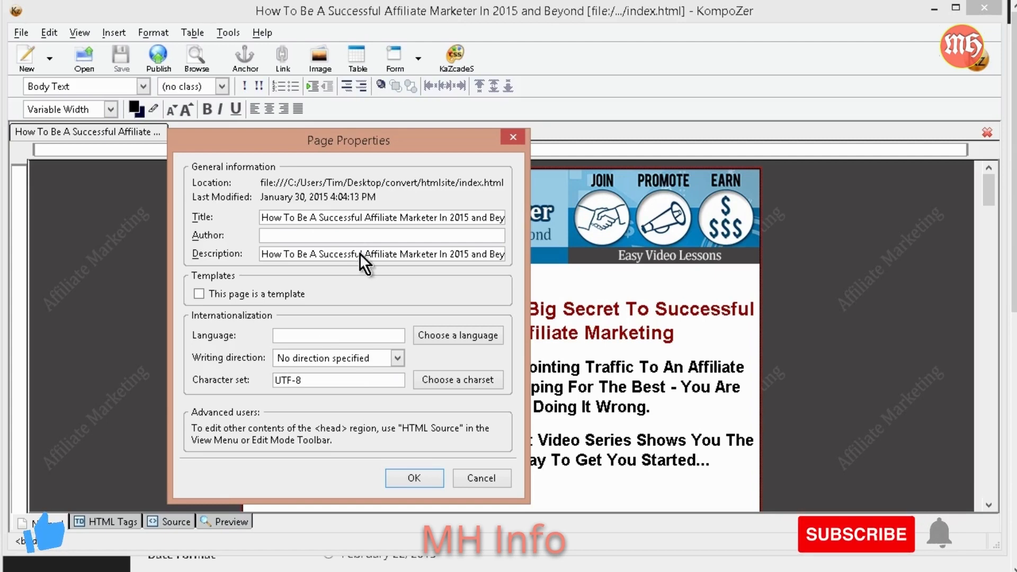
pyautogui.click(485, 483)
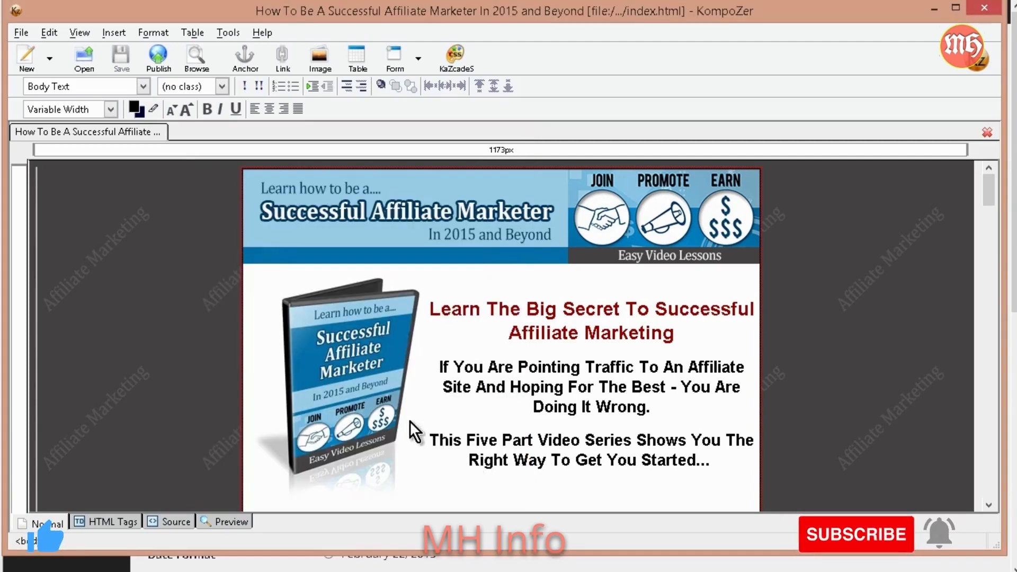
pyautogui.click(339, 570)
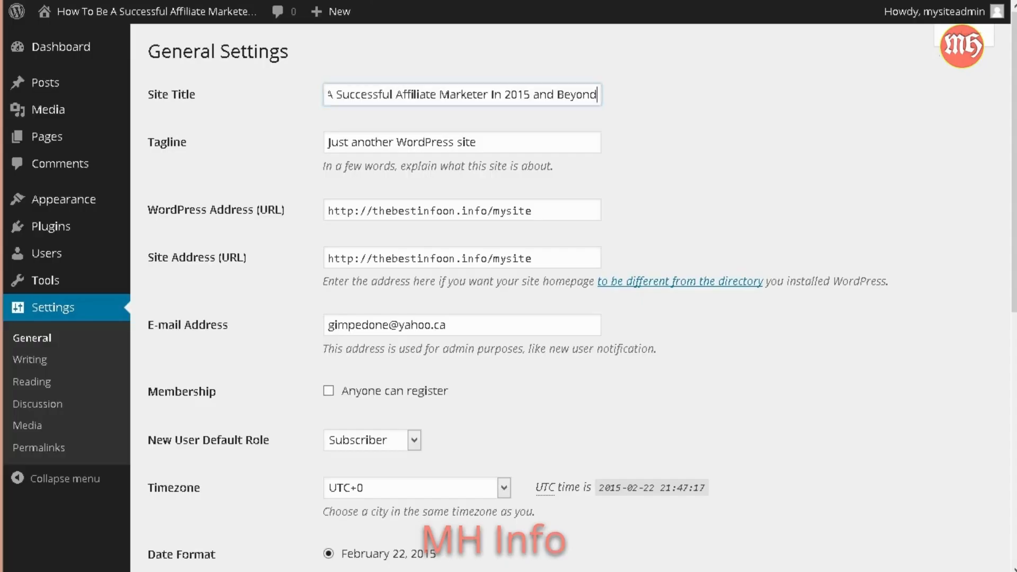
# - Clear the default tagline in the General Settings and save the changes
pyautogui.tripleClick(495, 142)
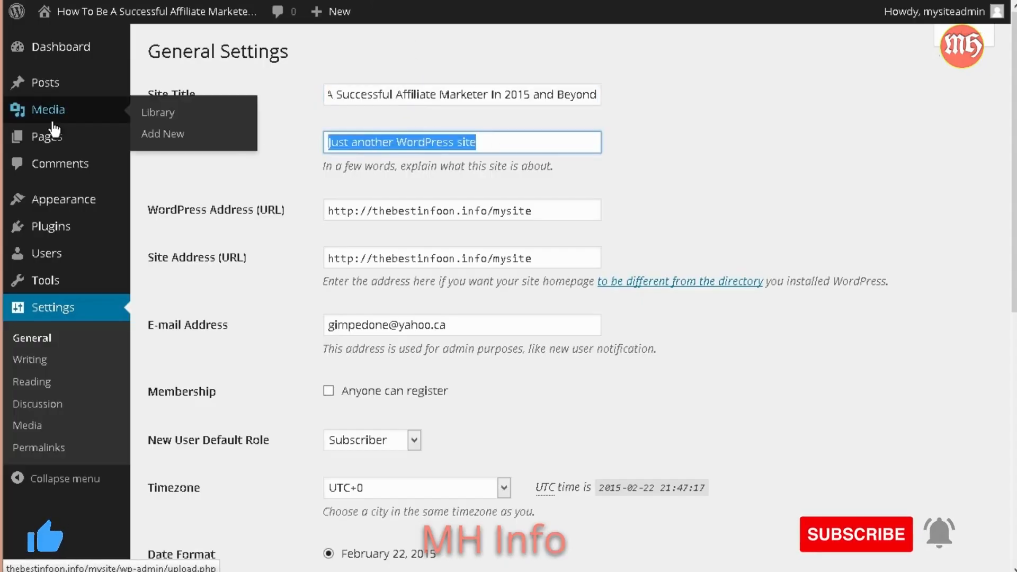
pyautogui.press('Delete')
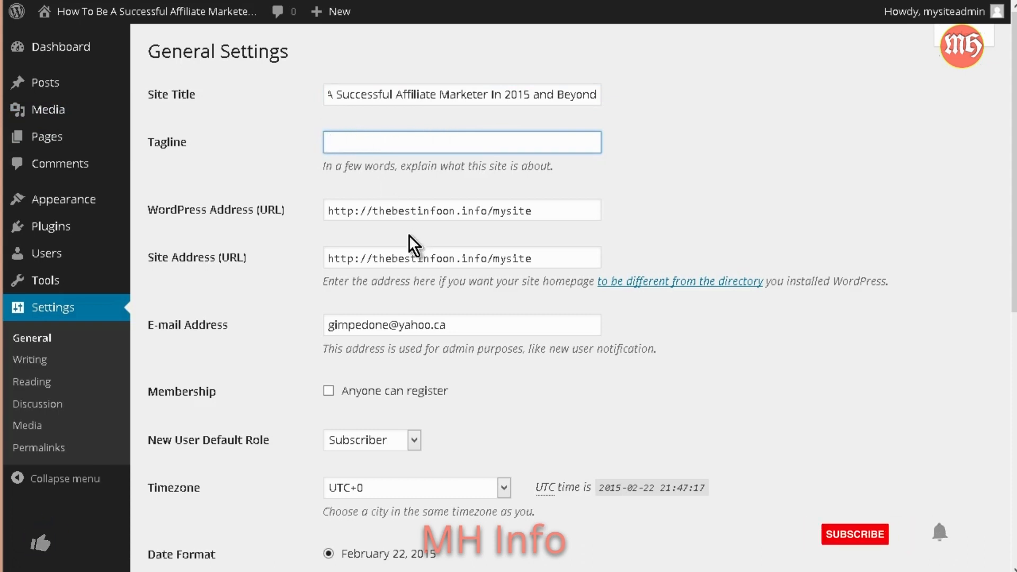
pyautogui.scroll(-3, 466, 61)
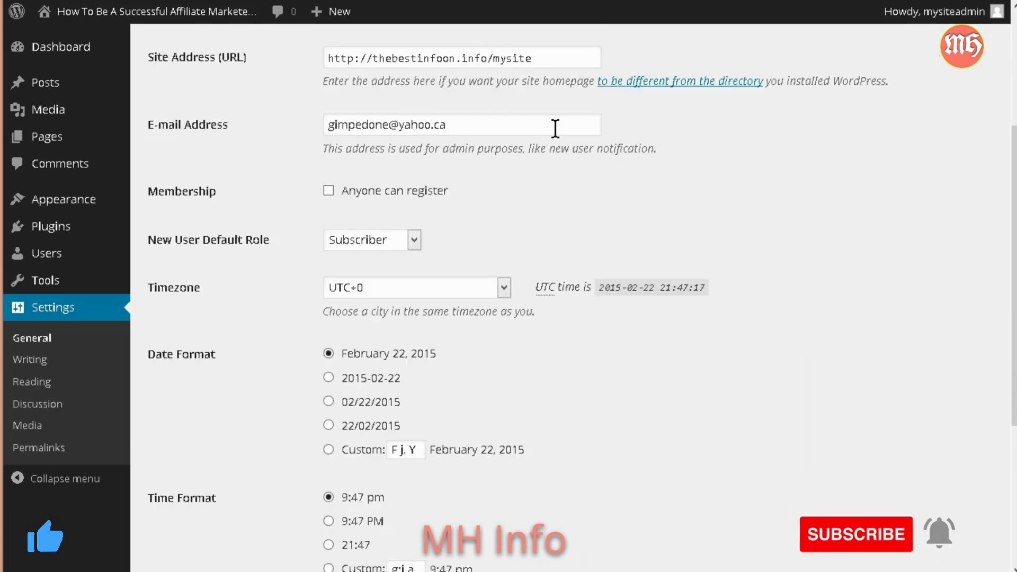
pyautogui.scroll(1, 577, 161)
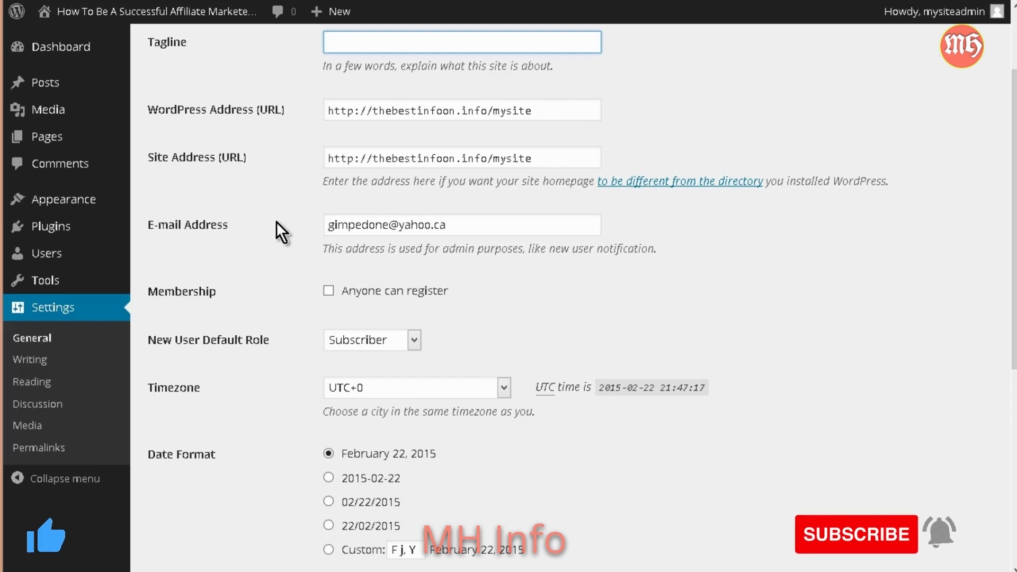
pyautogui.scroll(-5, 281, 224)
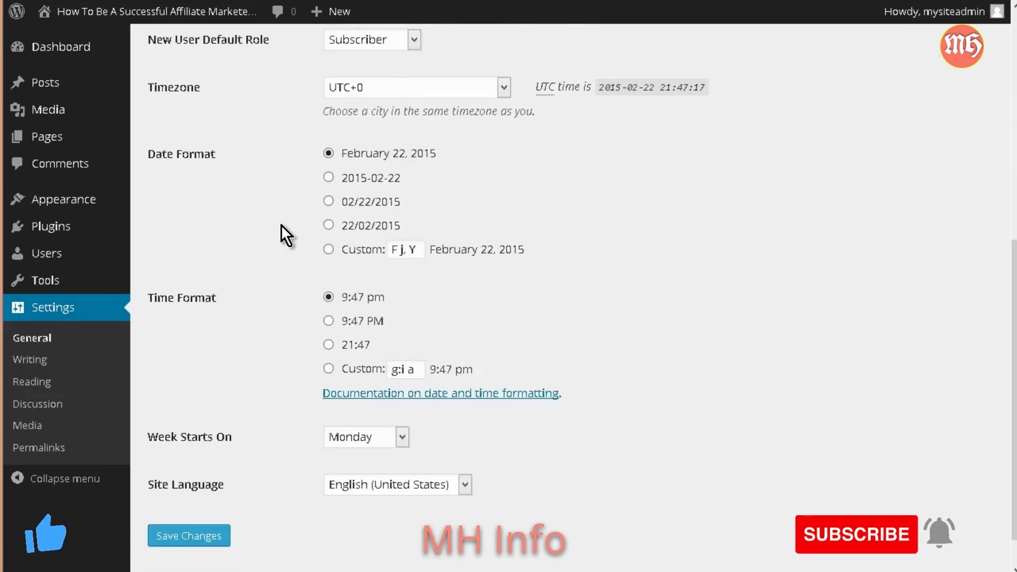
pyautogui.scroll(-1, 281, 225)
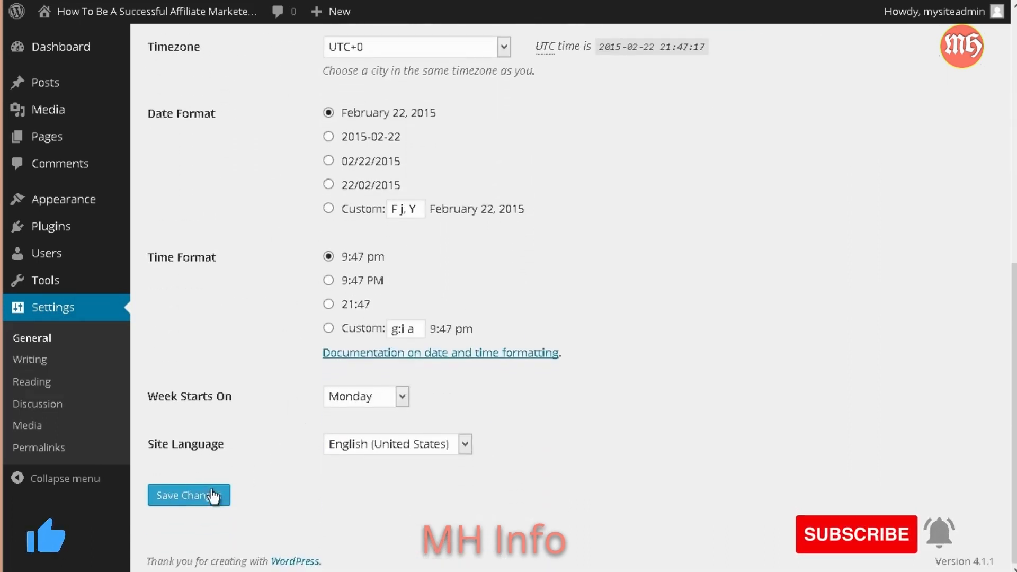
pyautogui.click(184, 495)
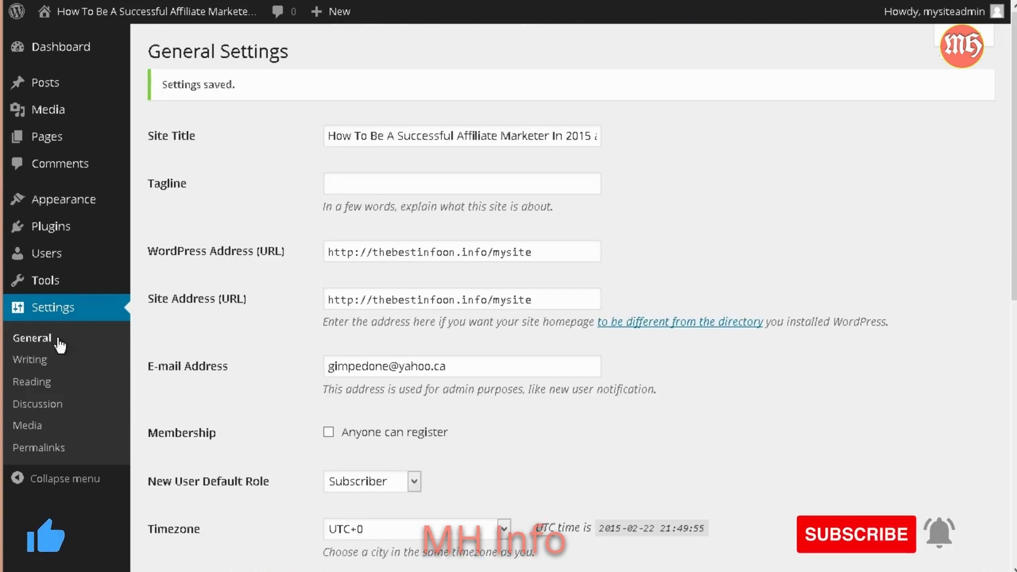
# - Disable blog notifications, link notifications and comments on new articles in the Discussion Settings and save the changes
pyautogui.click(40, 405)
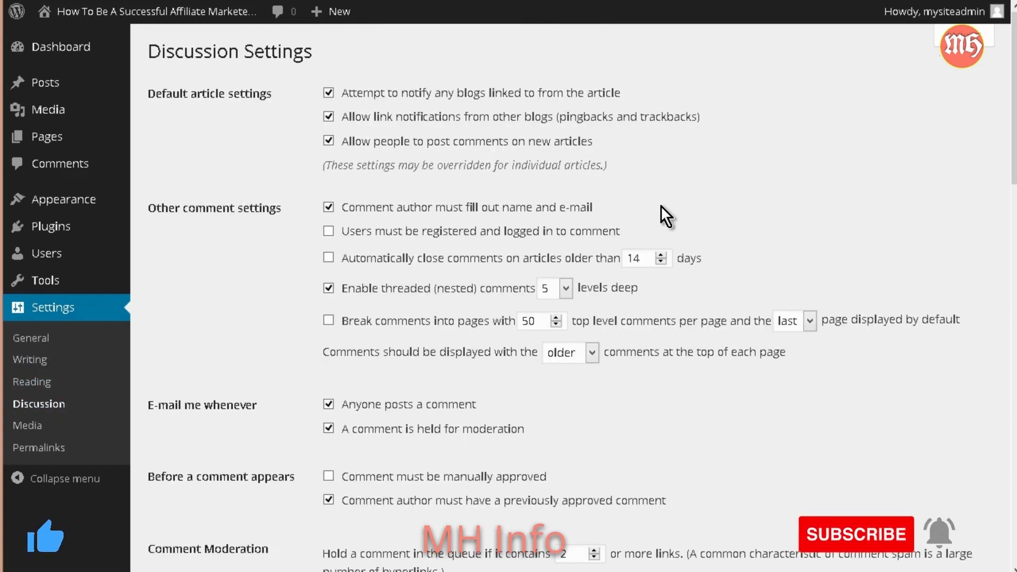
pyautogui.click(330, 93)
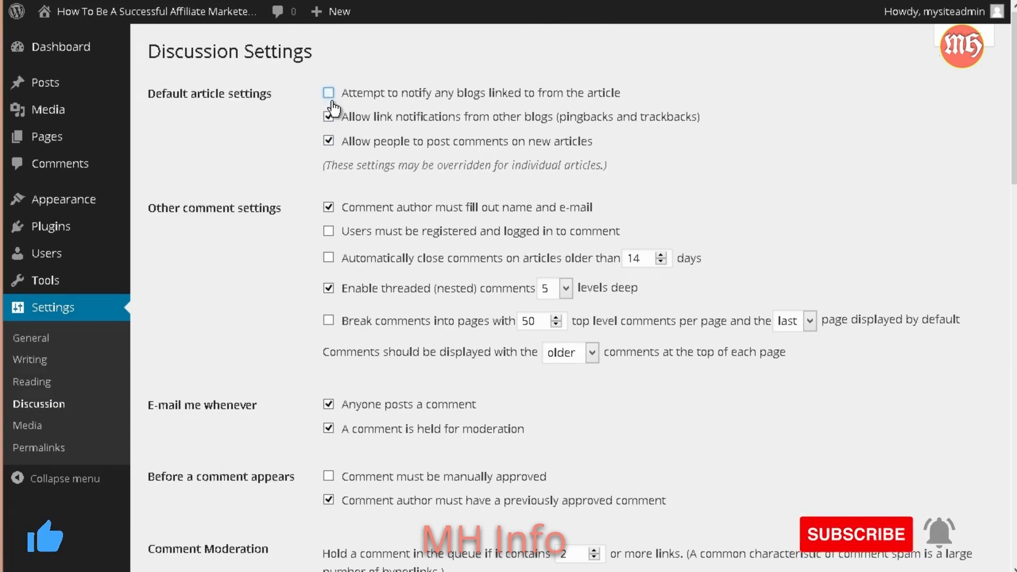
pyautogui.click(329, 141)
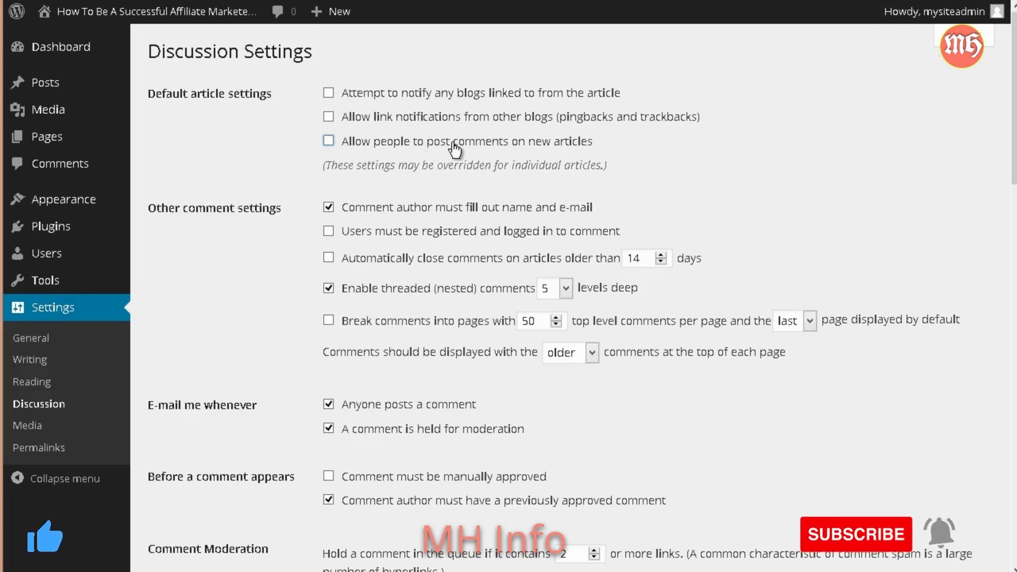
pyautogui.scroll(-10, 284, 371)
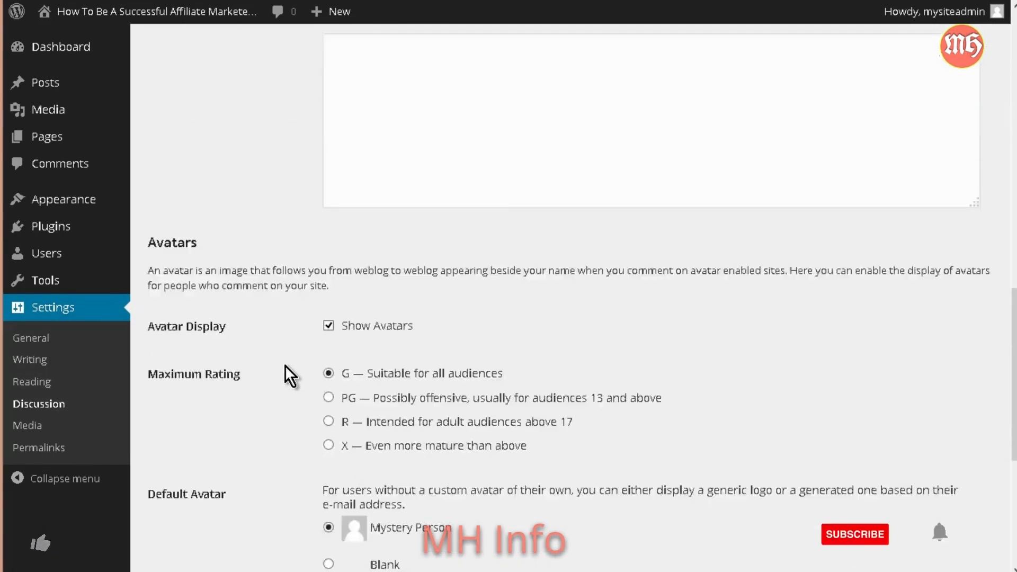
pyautogui.scroll(-5, 286, 371)
pyautogui.click(203, 498)
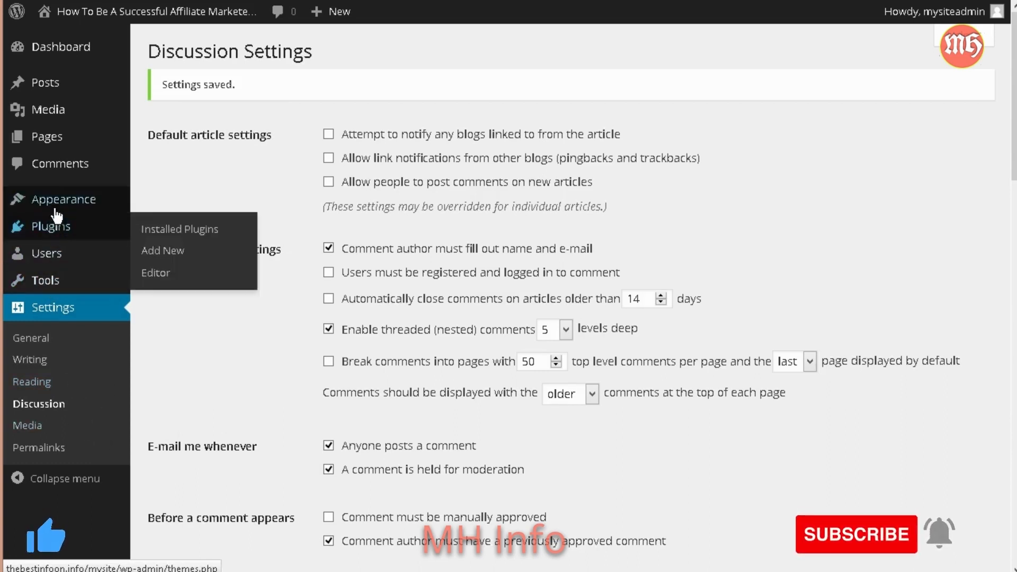
# - Install the Twenty Eleven theme from the popular WordPress themes and activate it
pyautogui.moveTo(57, 212)
pyautogui.click(159, 204)
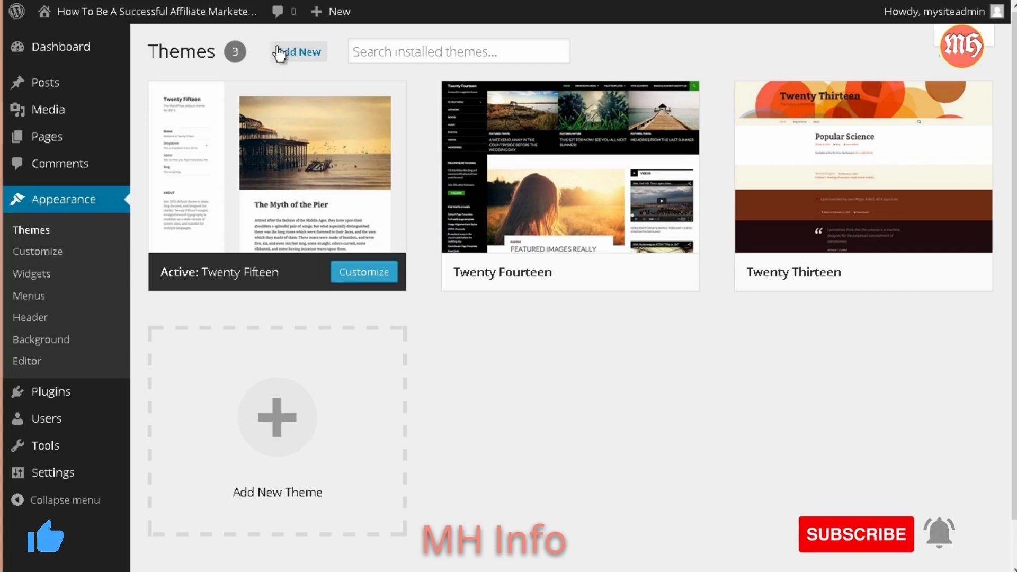
pyautogui.click(300, 52)
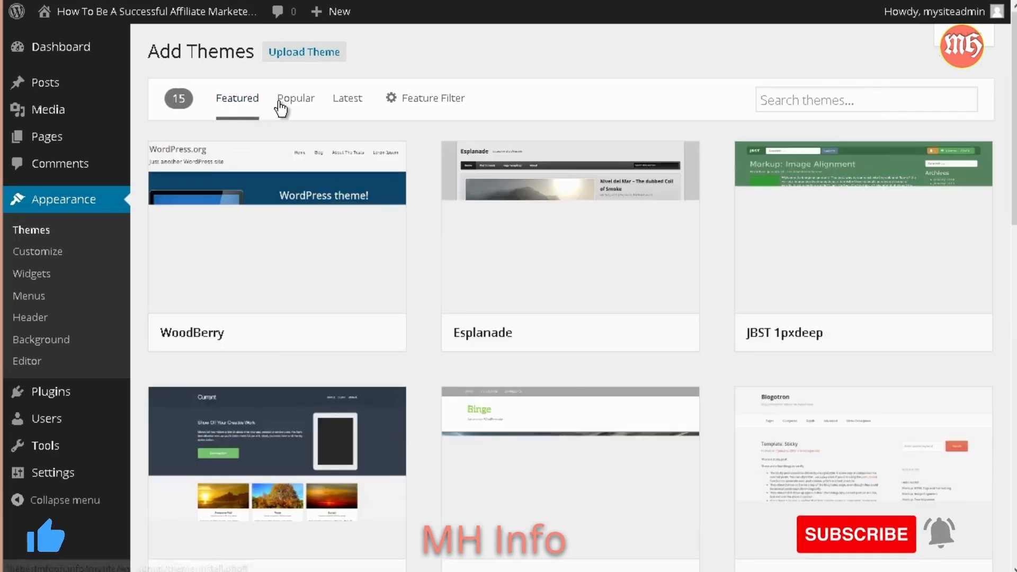
pyautogui.click(285, 104)
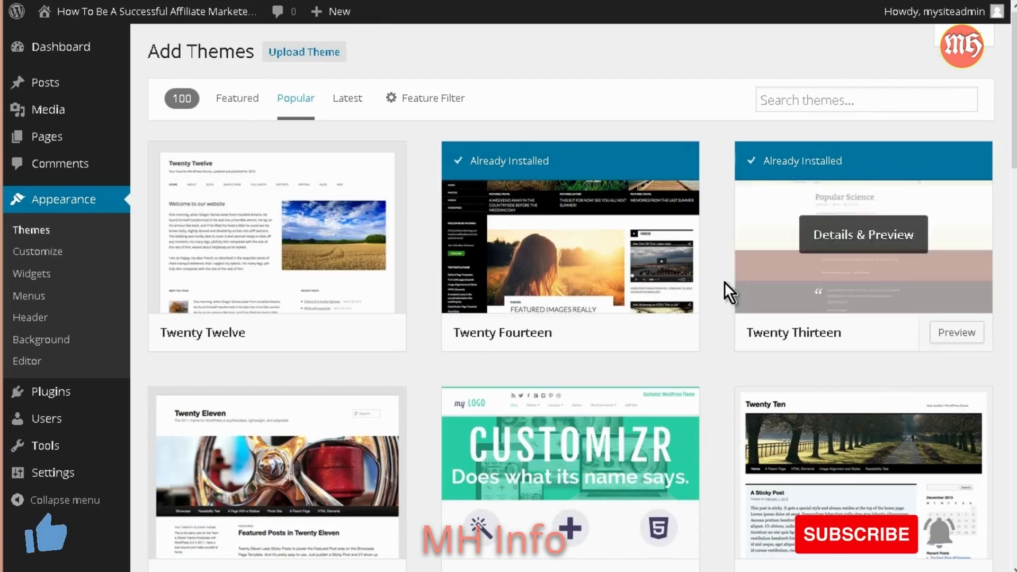
pyautogui.scroll(-2, 710, 283)
pyautogui.scroll(-2, 710, 282)
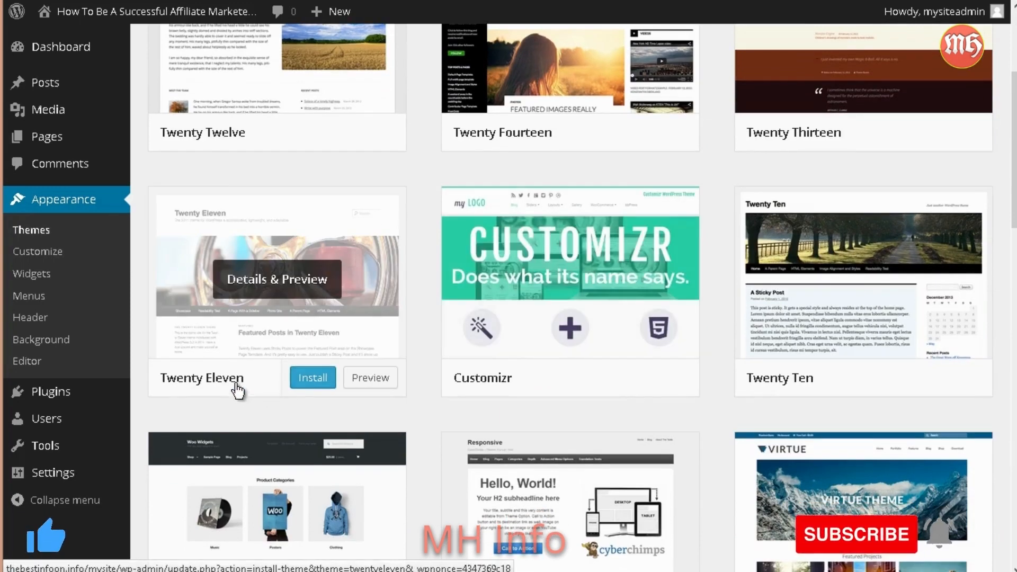
pyautogui.click(312, 383)
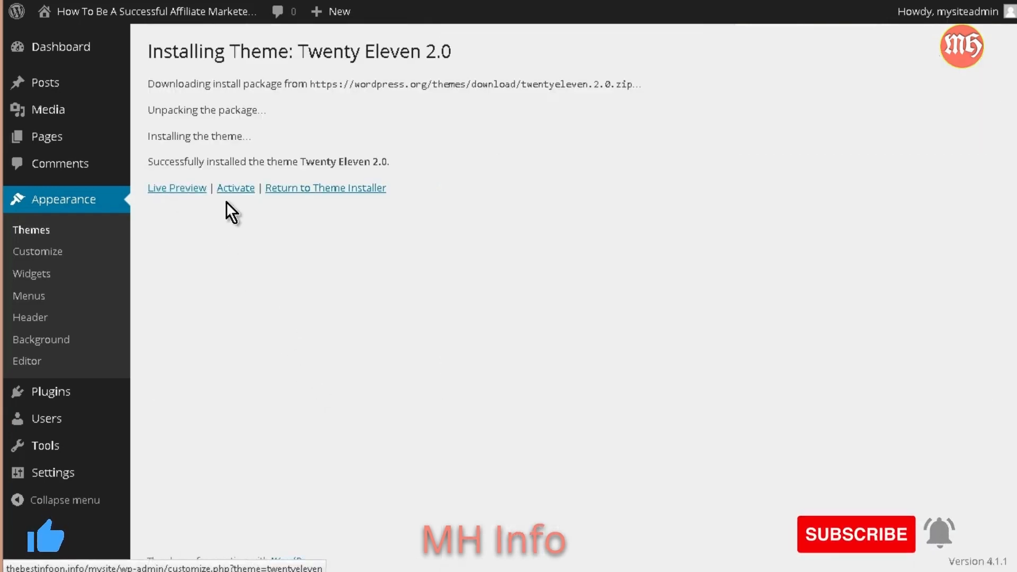
pyautogui.click(233, 188)
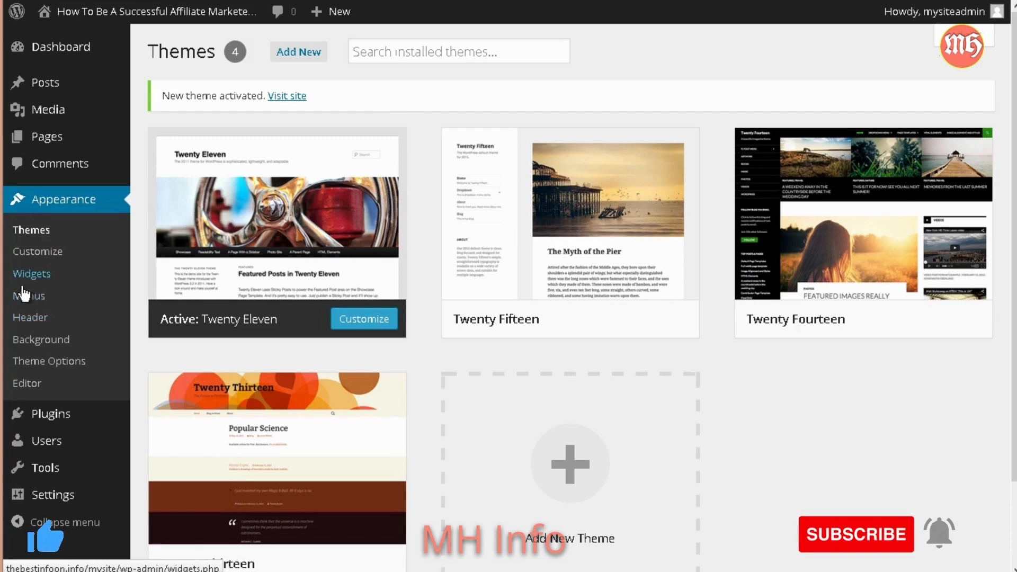
# - Open the Twenty Eleven theme's style.css in the theme editor and go to the end of the stylesheet
pyautogui.click(28, 390)
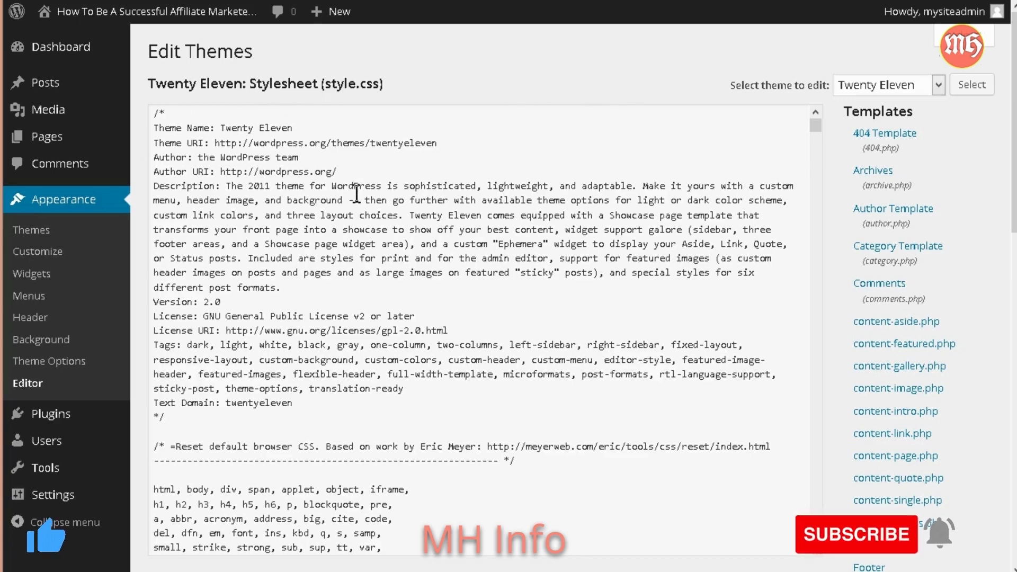
pyautogui.scroll(-6, 390, 250)
pyautogui.scroll(3, 371, 253)
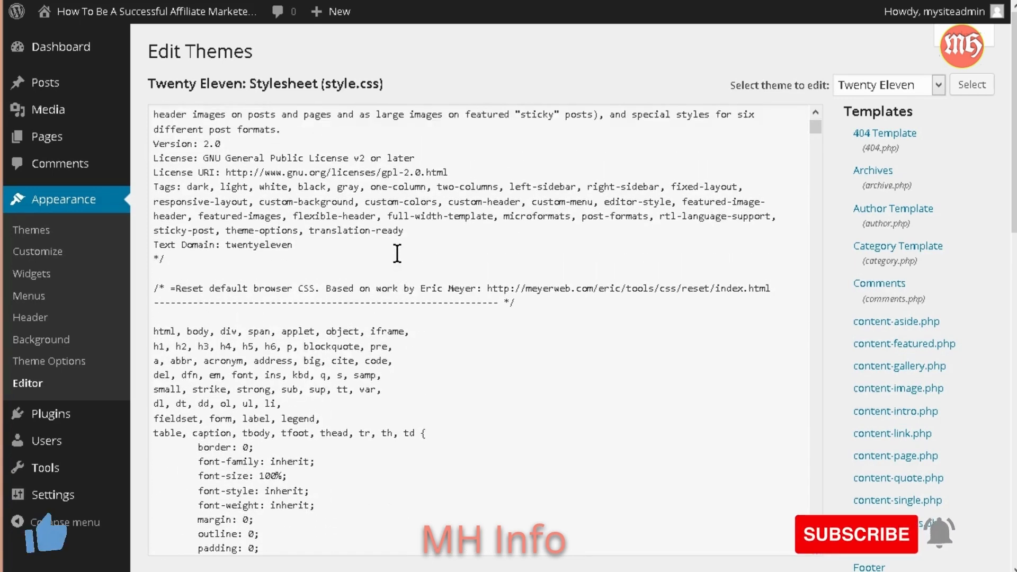
pyautogui.scroll(3, 397, 253)
pyautogui.scroll(-8, 454, 220)
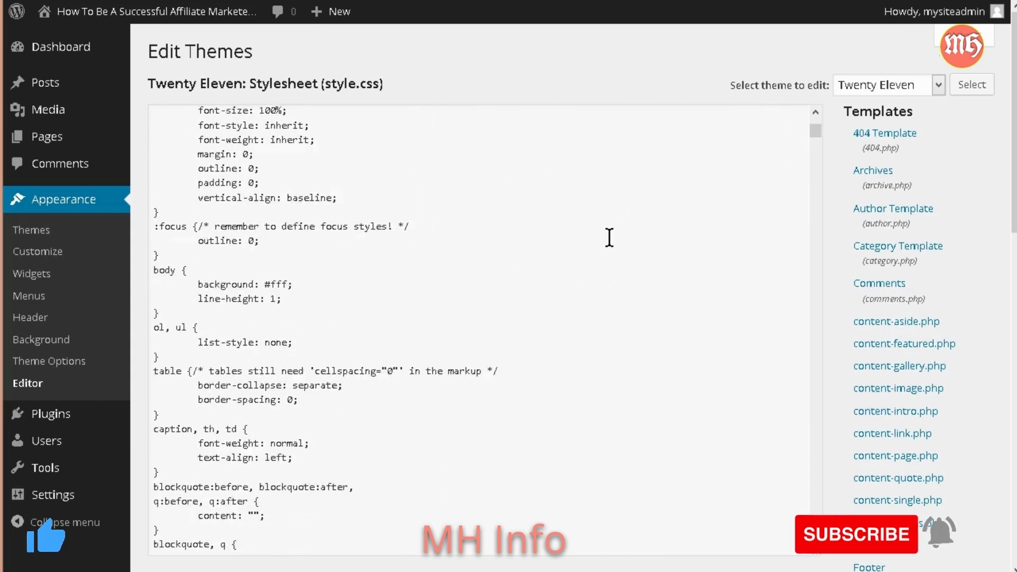
pyautogui.scroll(-20, 609, 237)
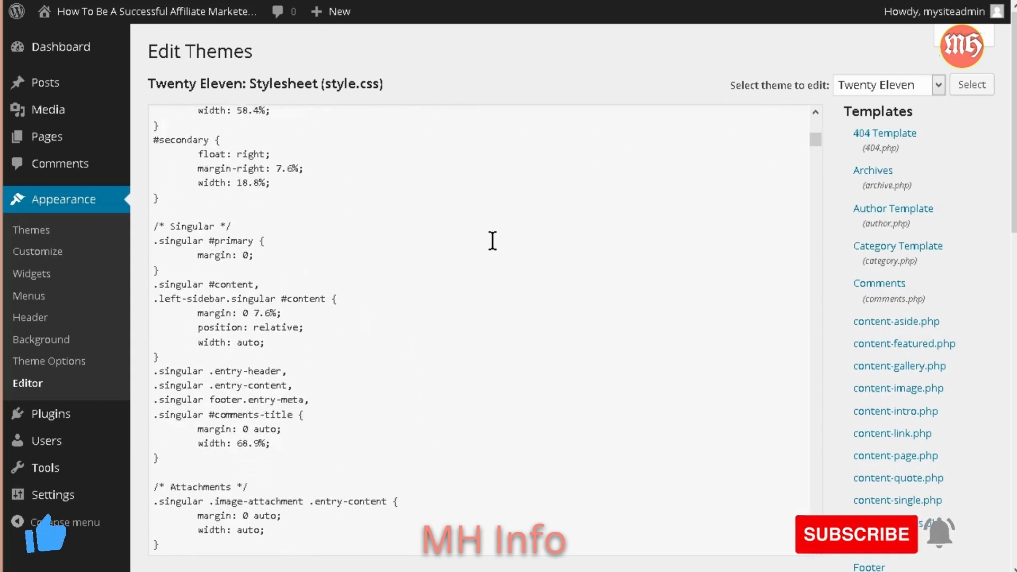
pyautogui.scroll(-20, 492, 239)
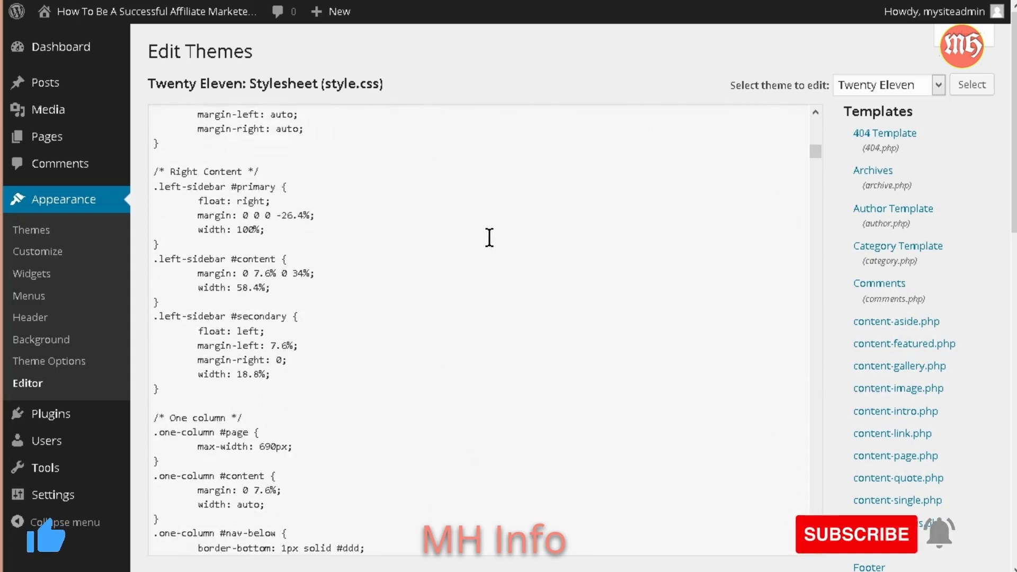
pyautogui.scroll(-20, 490, 238)
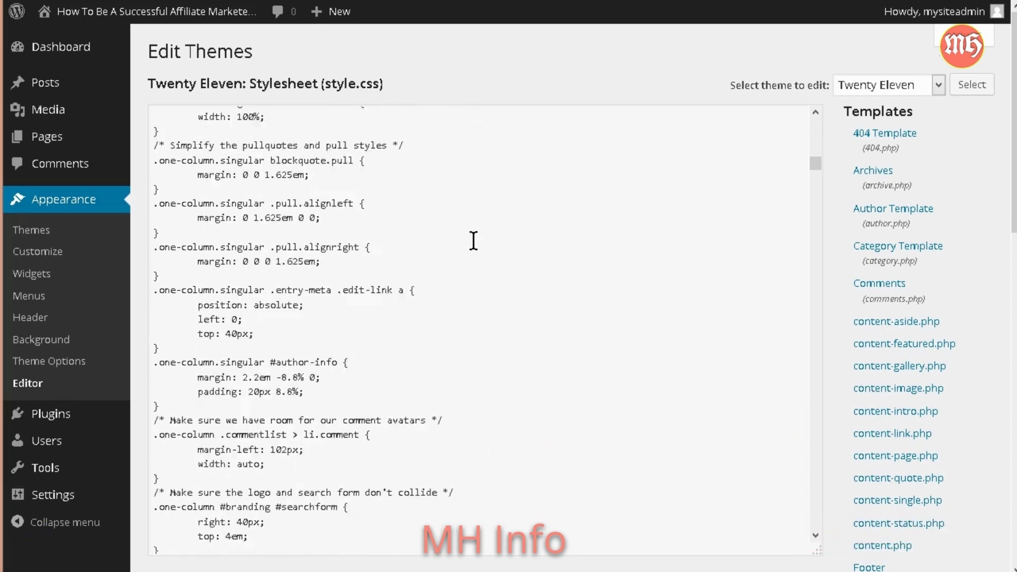
pyautogui.scroll(-20, 473, 241)
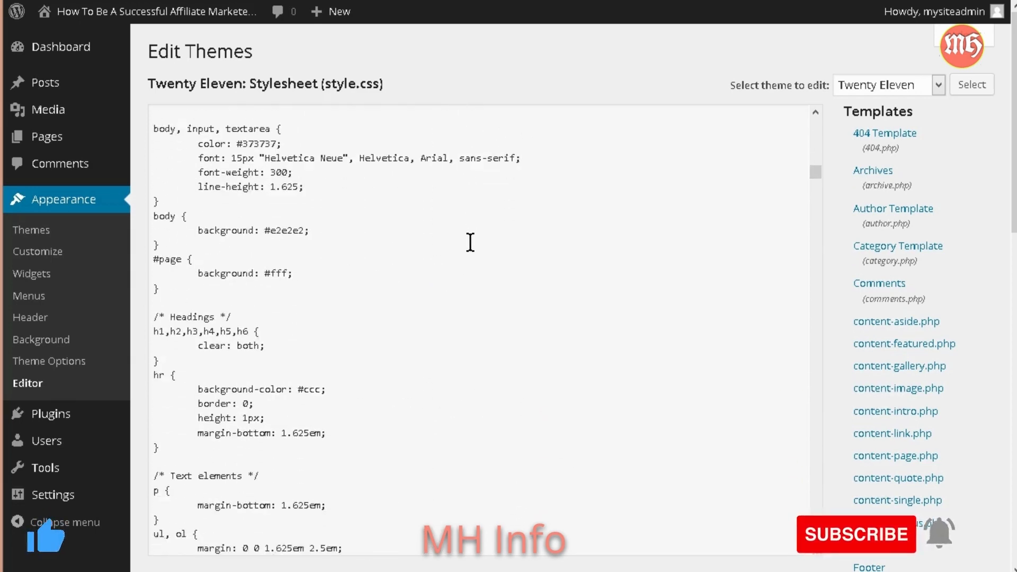
pyautogui.scroll(-20, 471, 242)
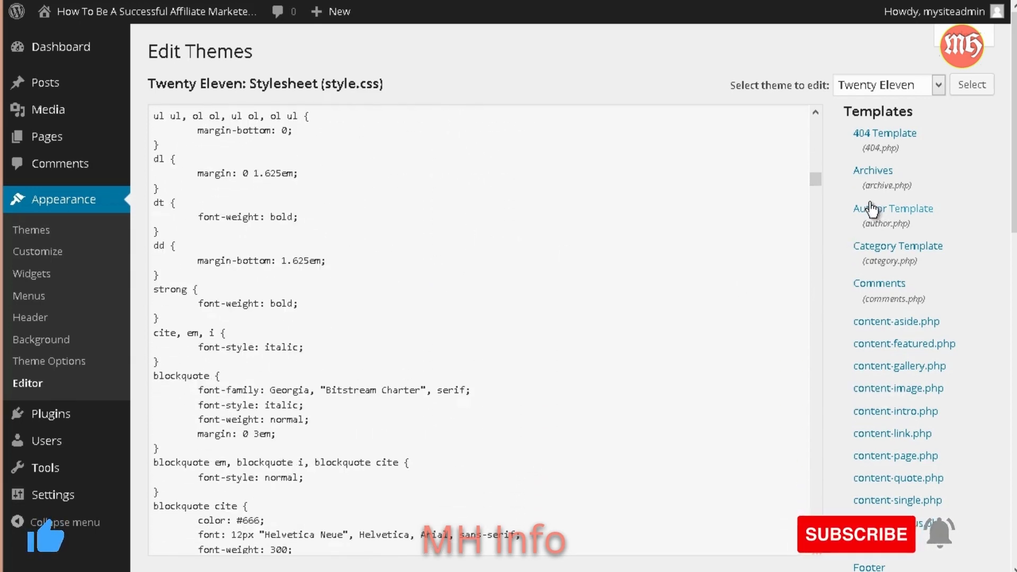
pyautogui.scroll(-2, 858, 159)
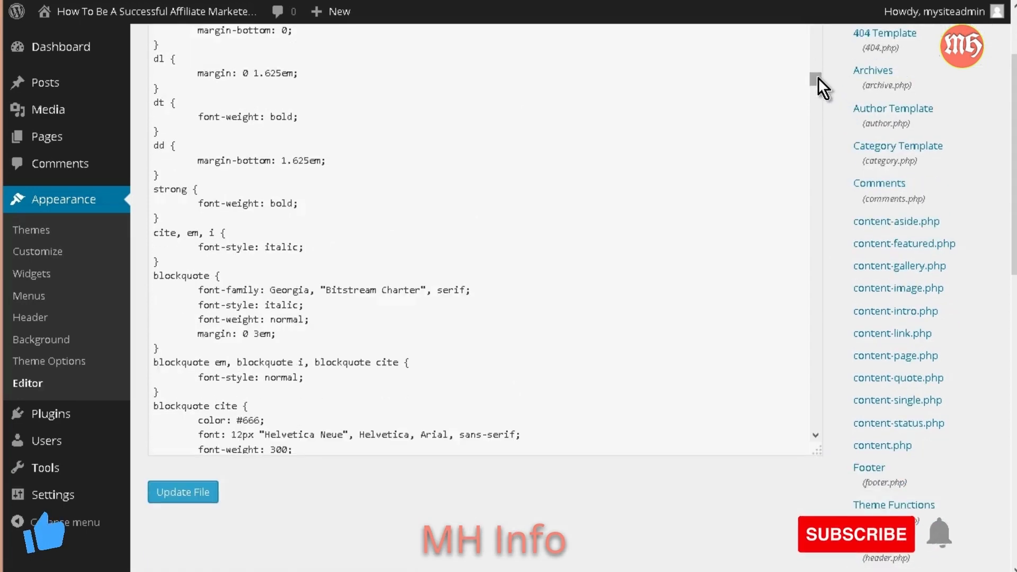
pyautogui.moveTo(818, 78); pyautogui.dragTo(805, 441)
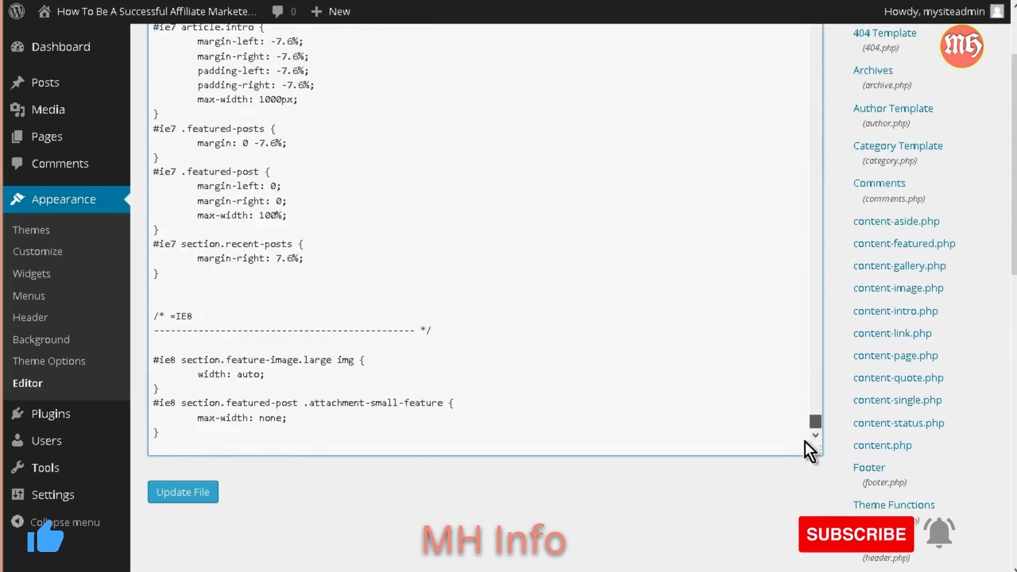
pyautogui.scroll(-2, 750, 329)
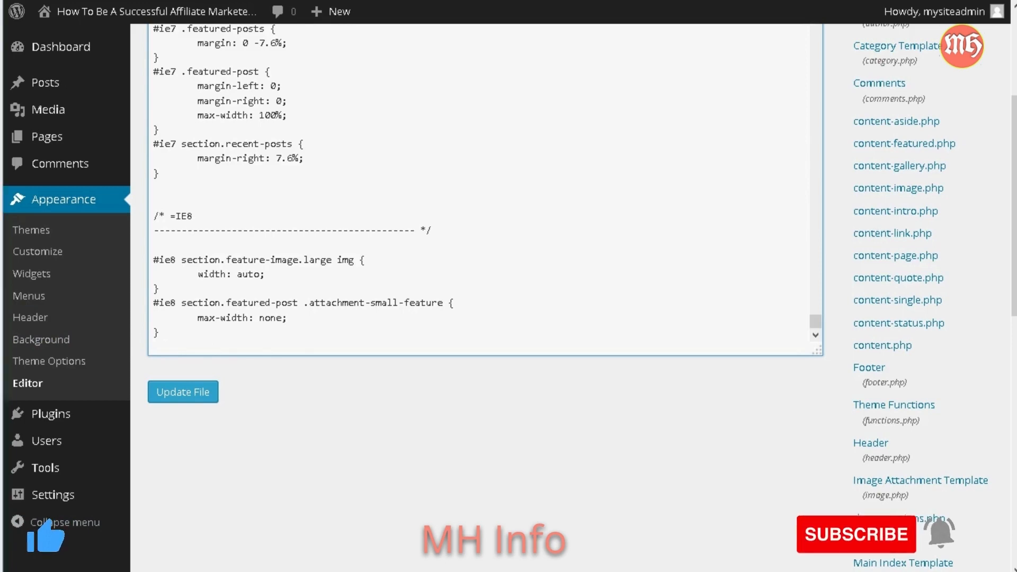
# - Switch to KompoZer, check the internal stylesheet rules of index.html in the CSS editor and dismiss it without changes
pyautogui.click(212, 570)
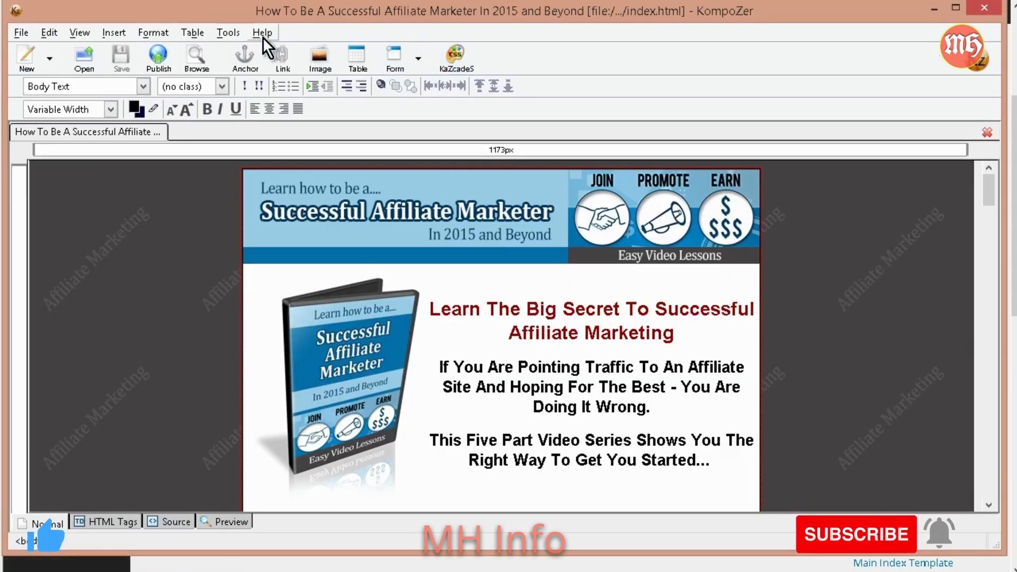
pyautogui.click(227, 32)
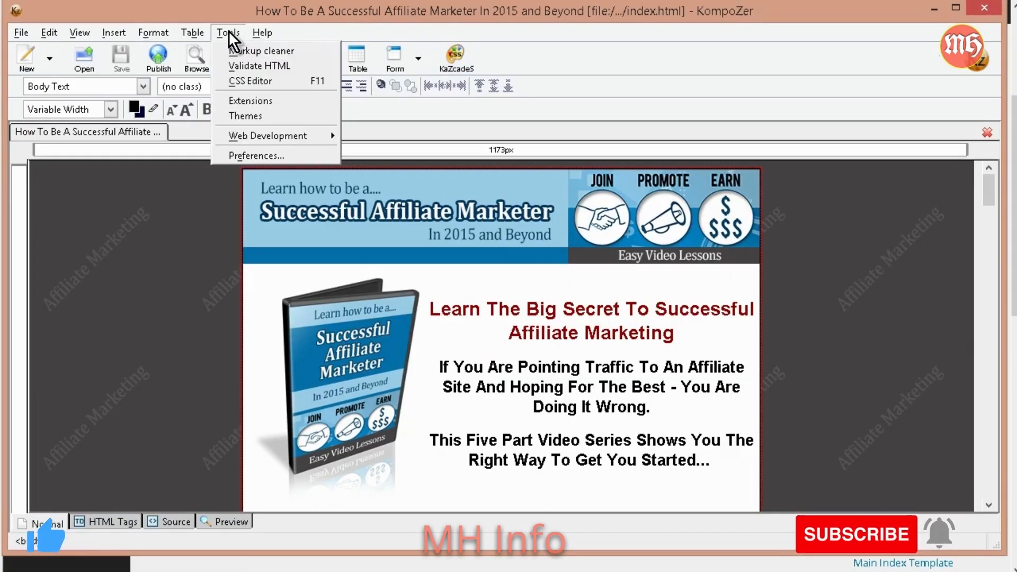
pyautogui.click(251, 81)
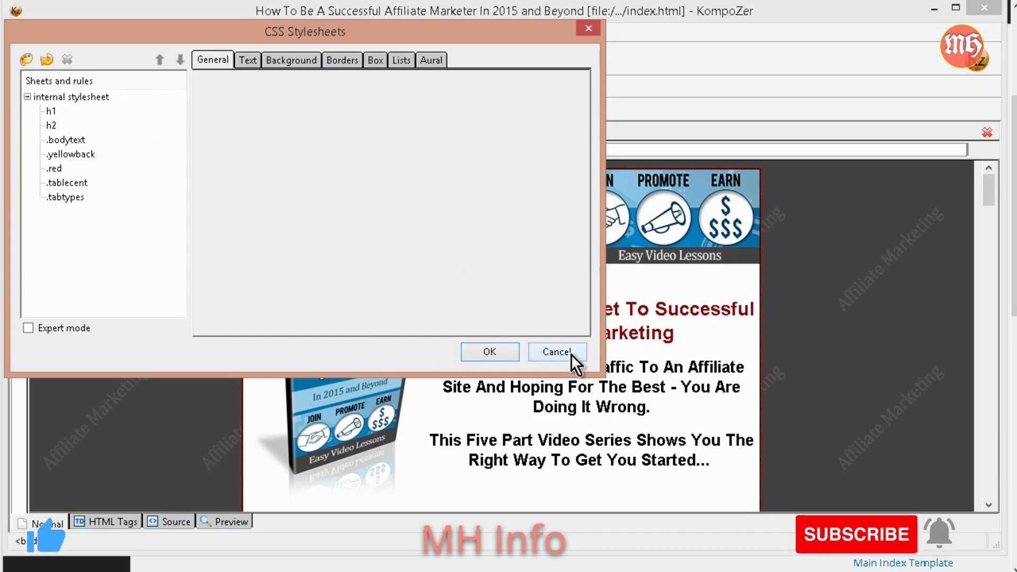
pyautogui.click(557, 352)
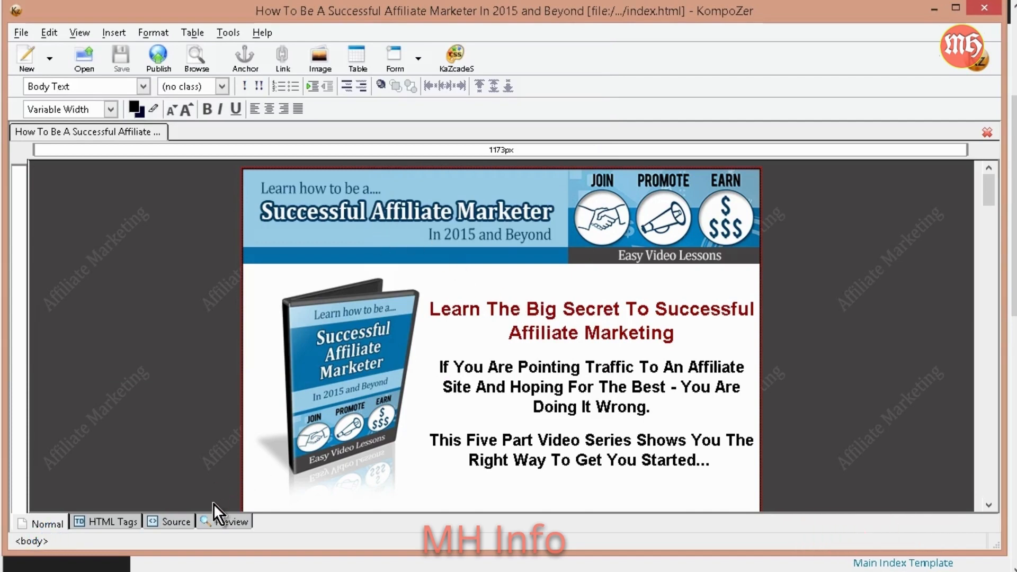
# - Copy the whole style block, from the opening style tag to the closing </style>, from the source of index.html
pyautogui.click(176, 522)
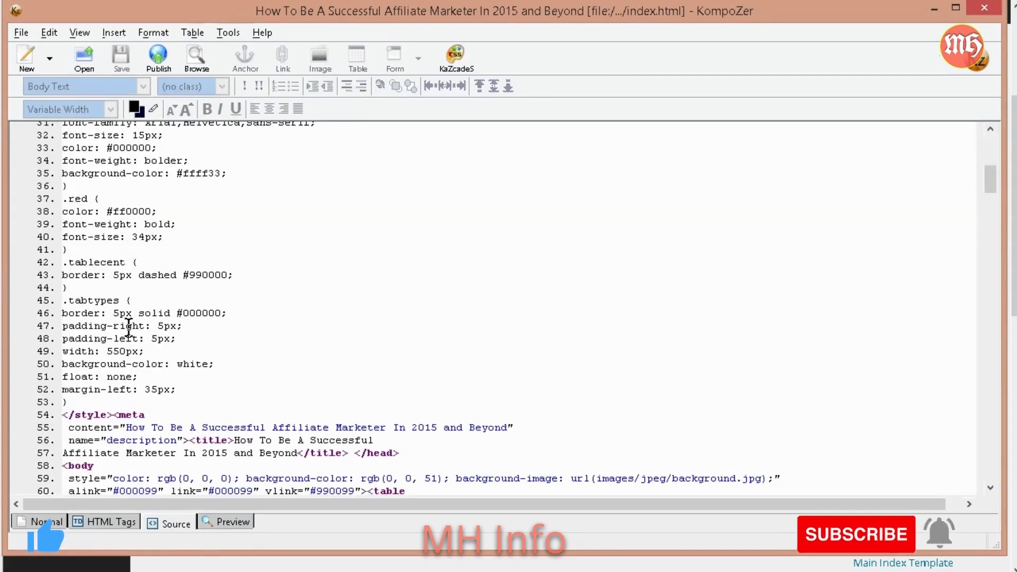
pyautogui.scroll(10, 154, 334)
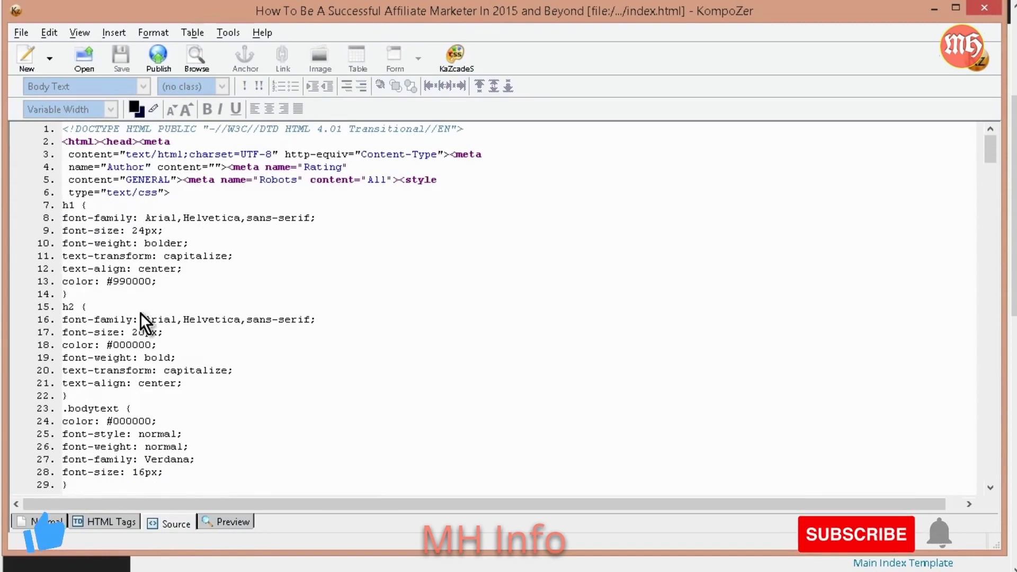
pyautogui.scroll(-2, 174, 228)
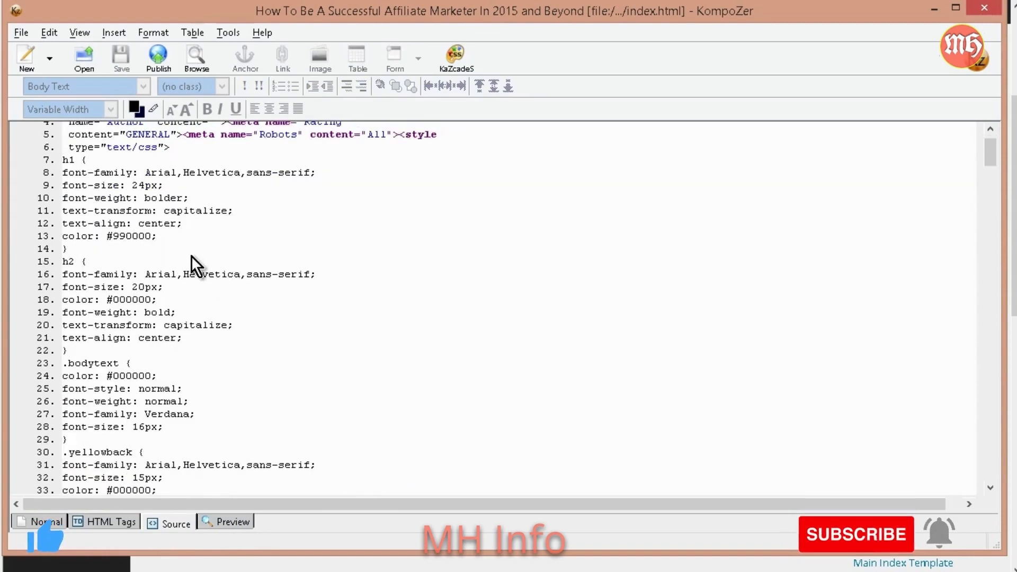
pyautogui.scroll(2, 199, 268)
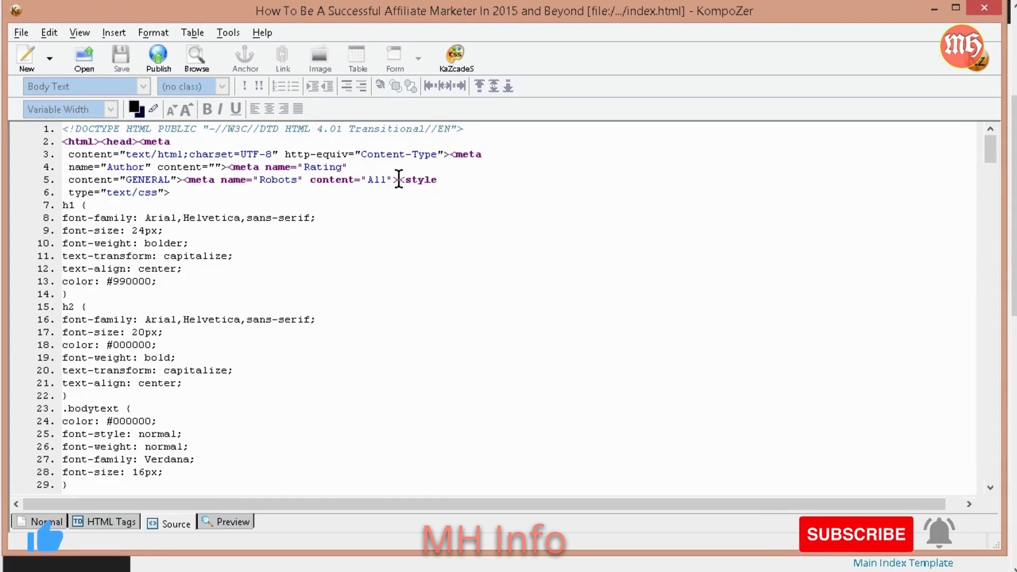
pyautogui.moveTo(400, 180); pyautogui.dragTo(111, 299)
pyautogui.click(432, 186)
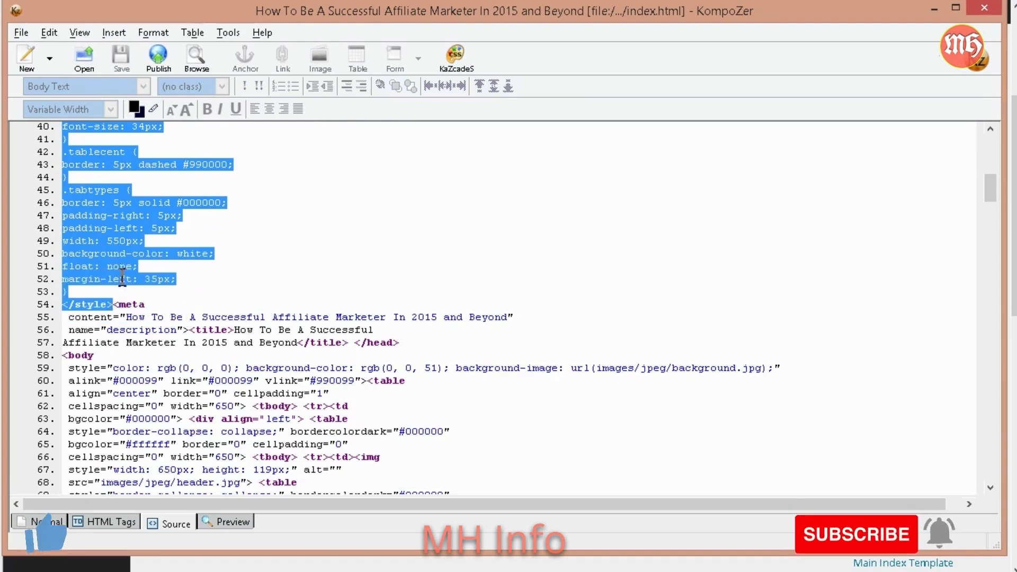
pyautogui.rightClick(89, 221)
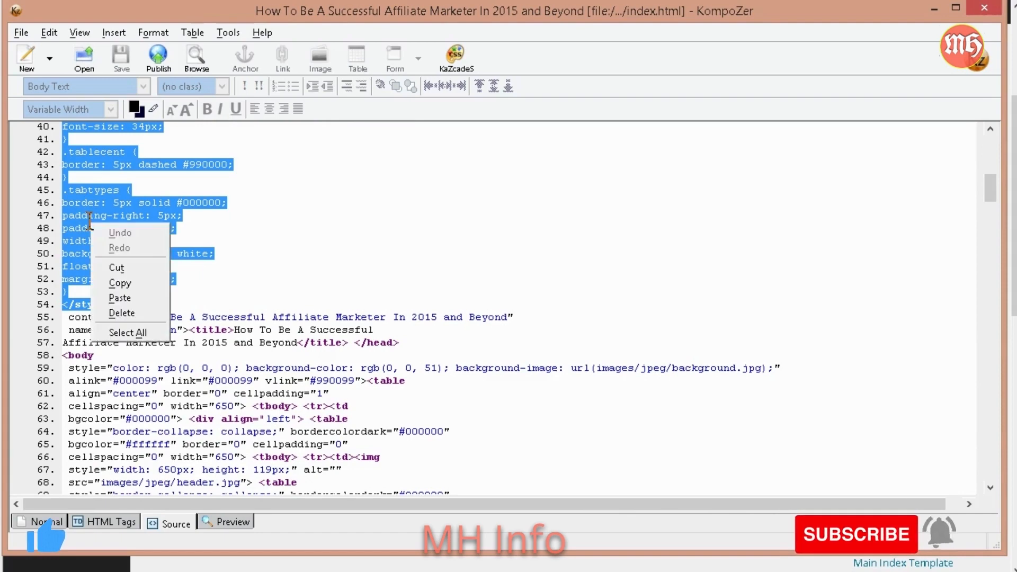
pyautogui.click(151, 280)
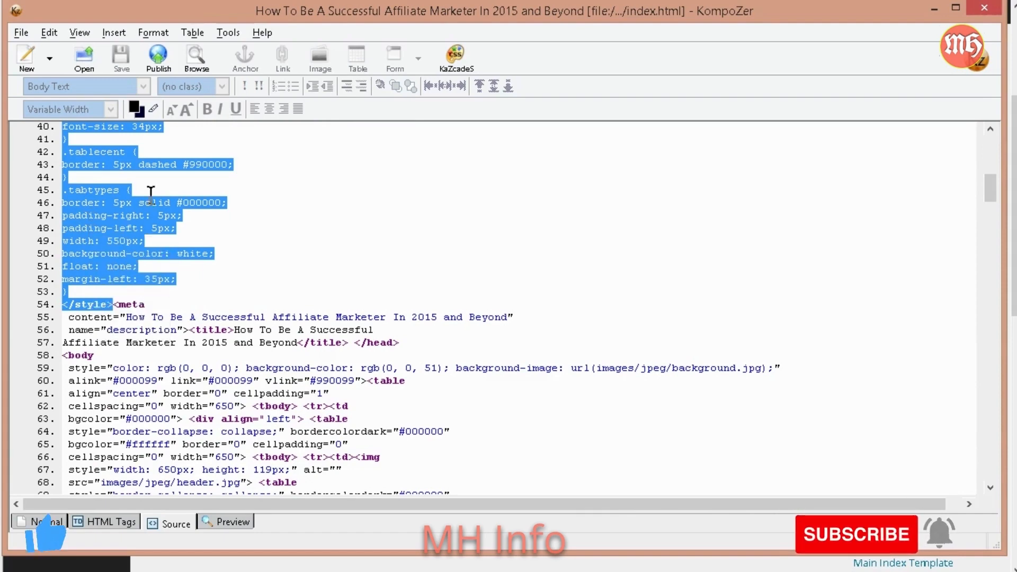
# - Switch back to WordPress, paste the copied style block at the end of Twenty Eleven's style.css and update the file
pyautogui.hotkey('alt', 'Tab')
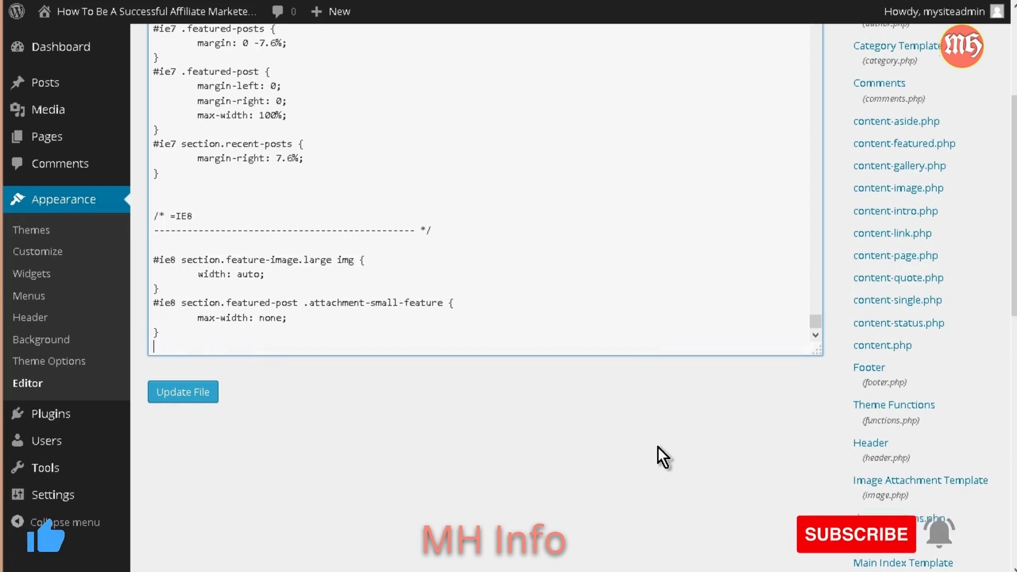
pyautogui.hotkey('ctrl', 'v')
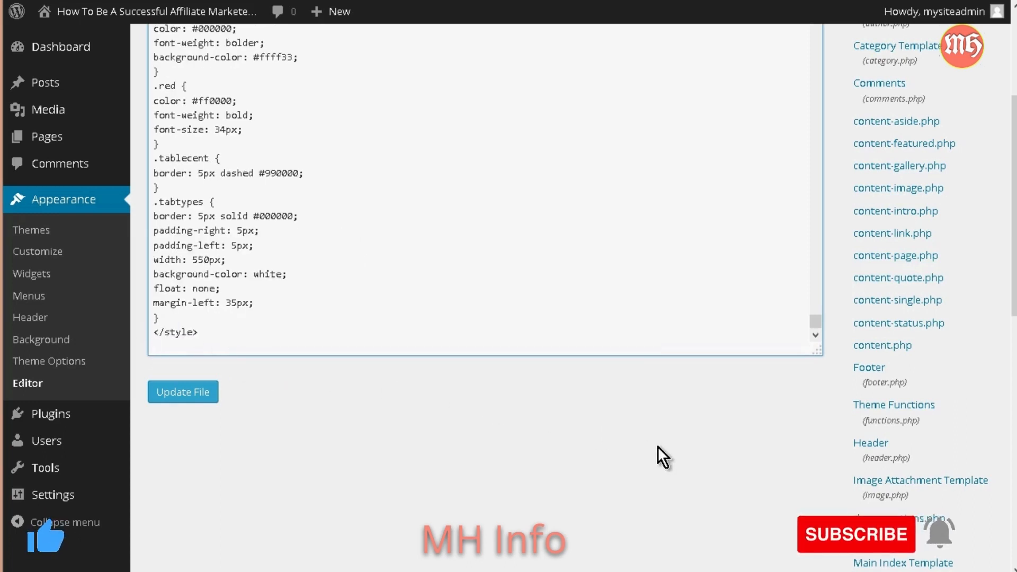
pyautogui.click(200, 393)
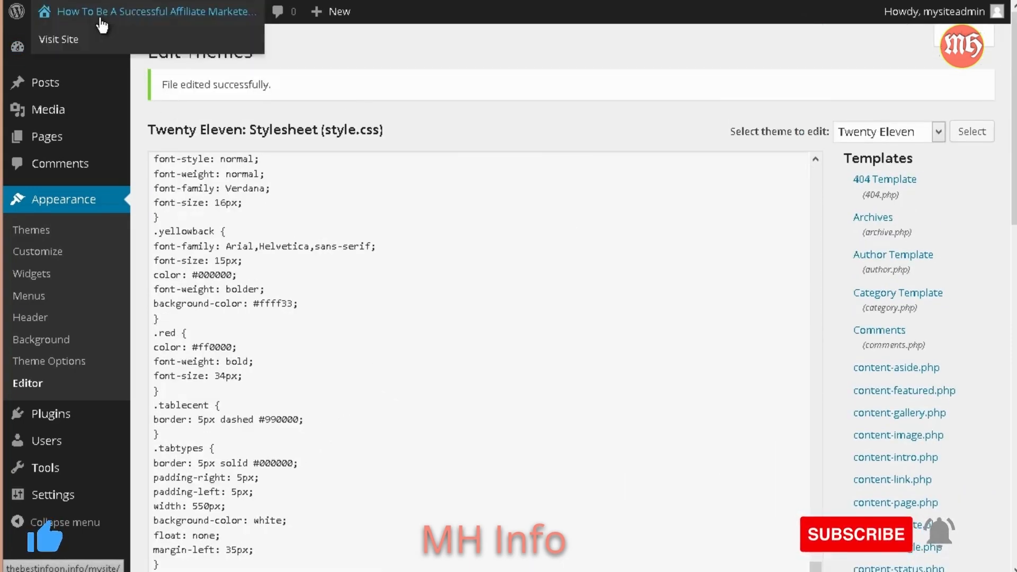
# - View the live site's front page from header to footer and return to the theme editor
pyautogui.click(66, 38)
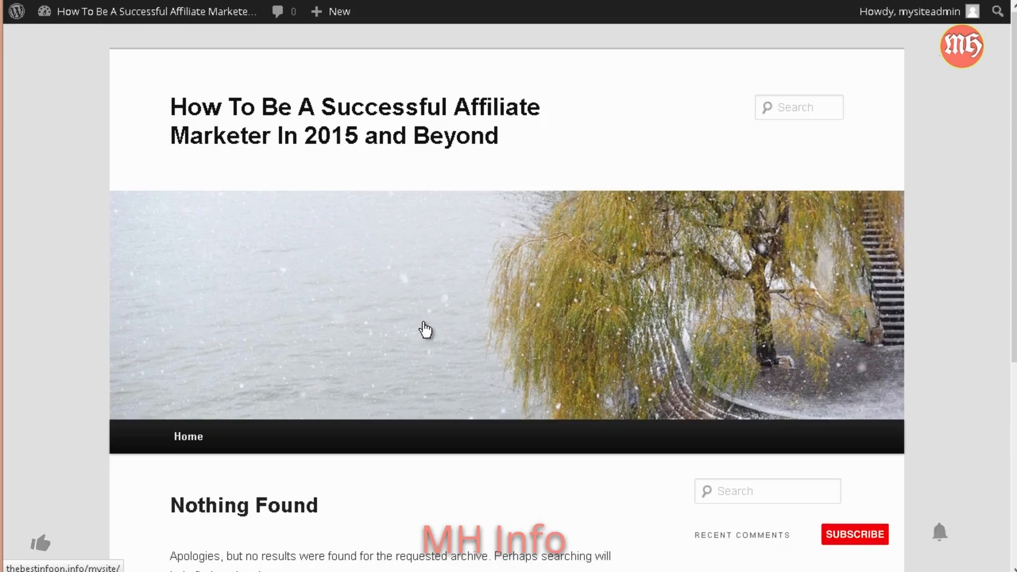
pyautogui.scroll(-5, 612, 270)
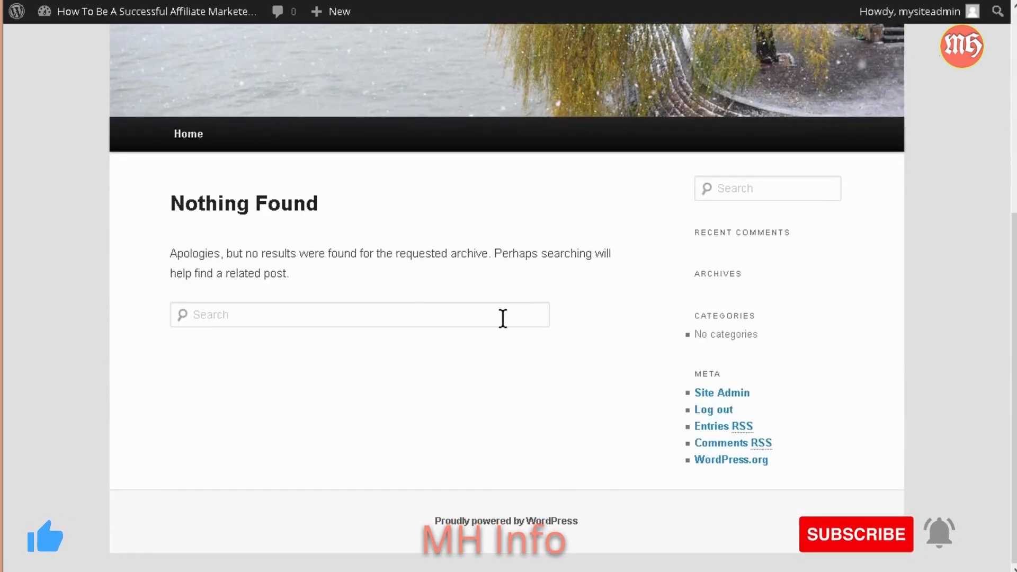
pyautogui.scroll(5, 496, 334)
pyautogui.moveTo(132, 11)
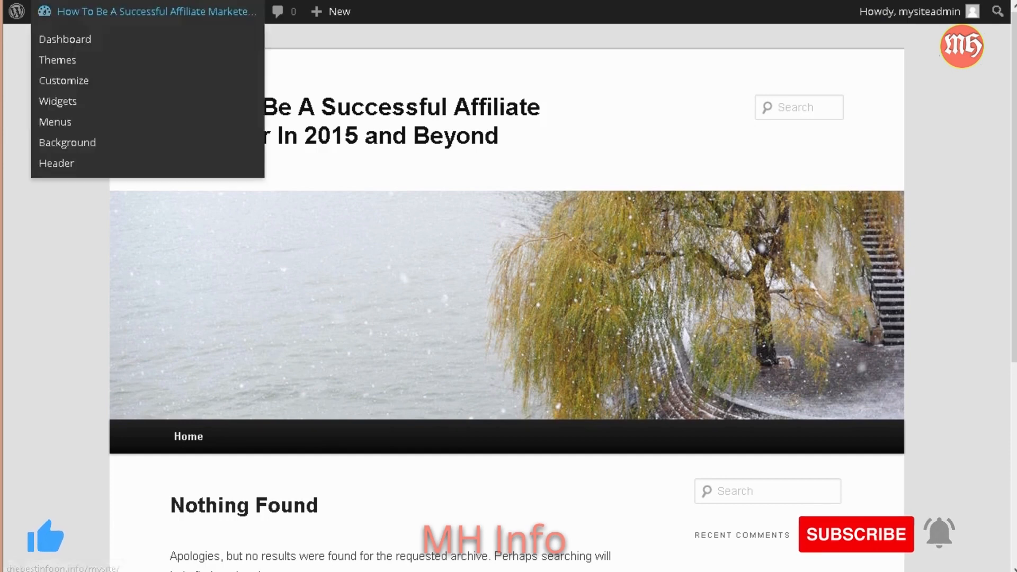
pyautogui.click(178, 11)
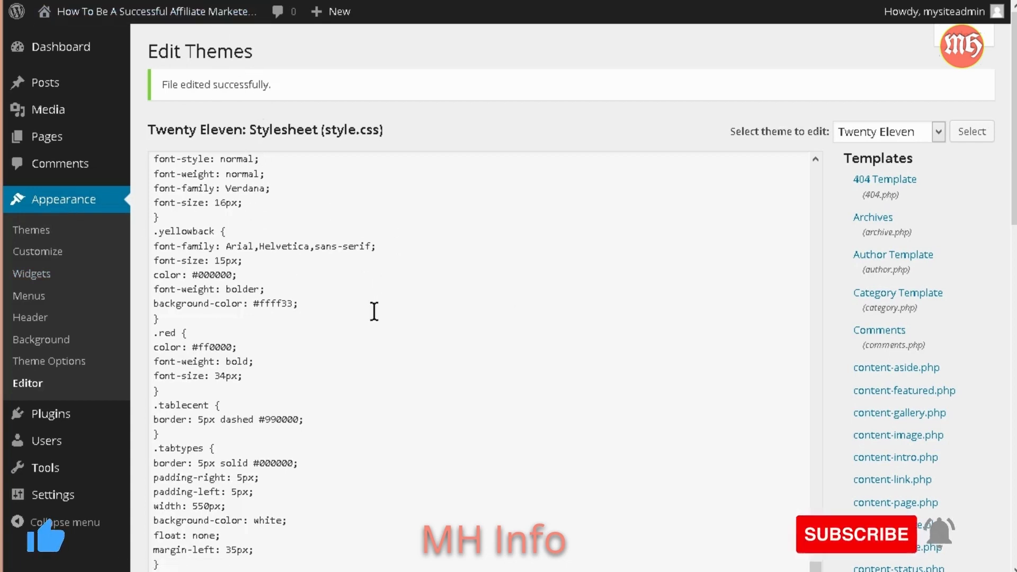
# - Look through the last part of the updated style.css, including the pasted rules and the theme's print styles
pyautogui.scroll(-10, 477, 281)
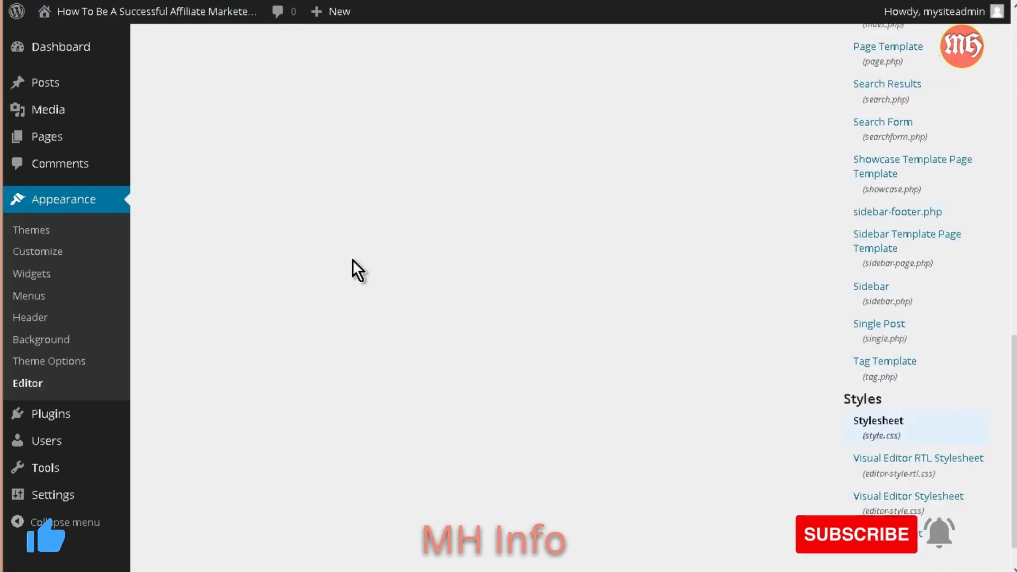
pyautogui.scroll(4, 357, 262)
pyautogui.scroll(10, 355, 263)
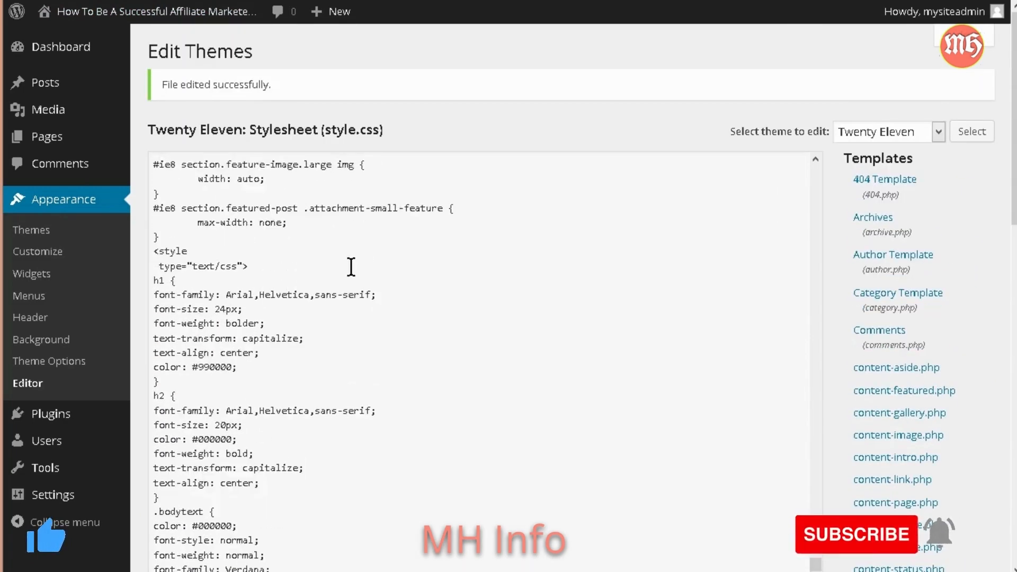
pyautogui.scroll(15, 352, 267)
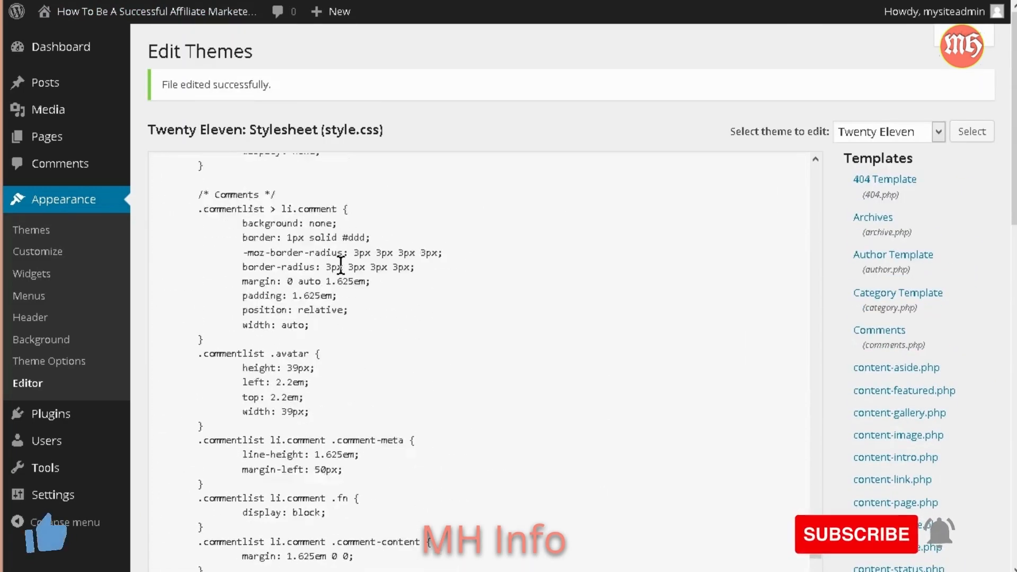
pyautogui.scroll(-10, 336, 272)
pyautogui.scroll(8, 338, 274)
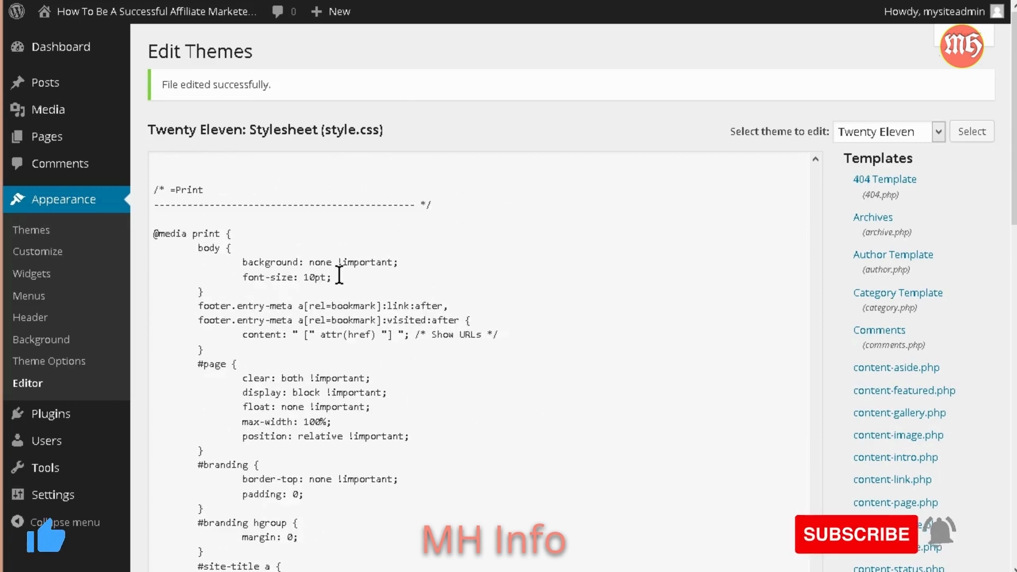
pyautogui.scroll(10, 337, 287)
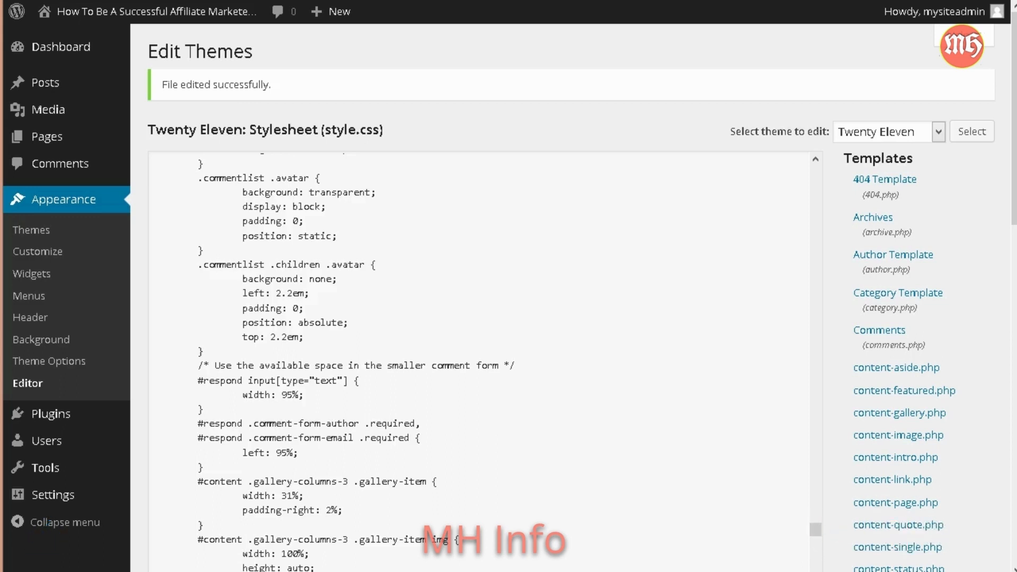
# - Locate the images folder in htmlsite, switch to the FTP client and set its local site path to the Desktop's convert folder
pyautogui.click(40, 568)
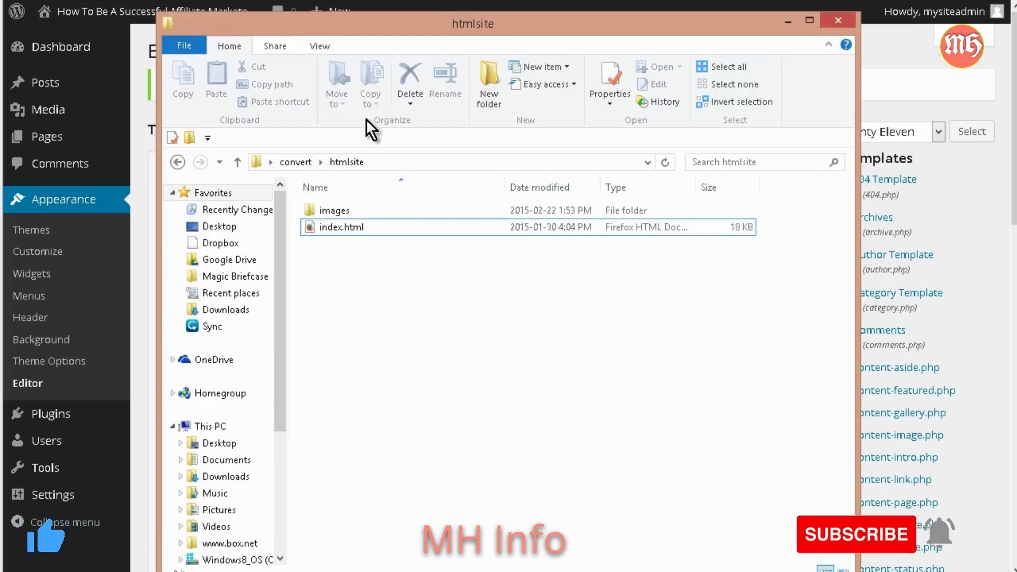
pyautogui.click(346, 210)
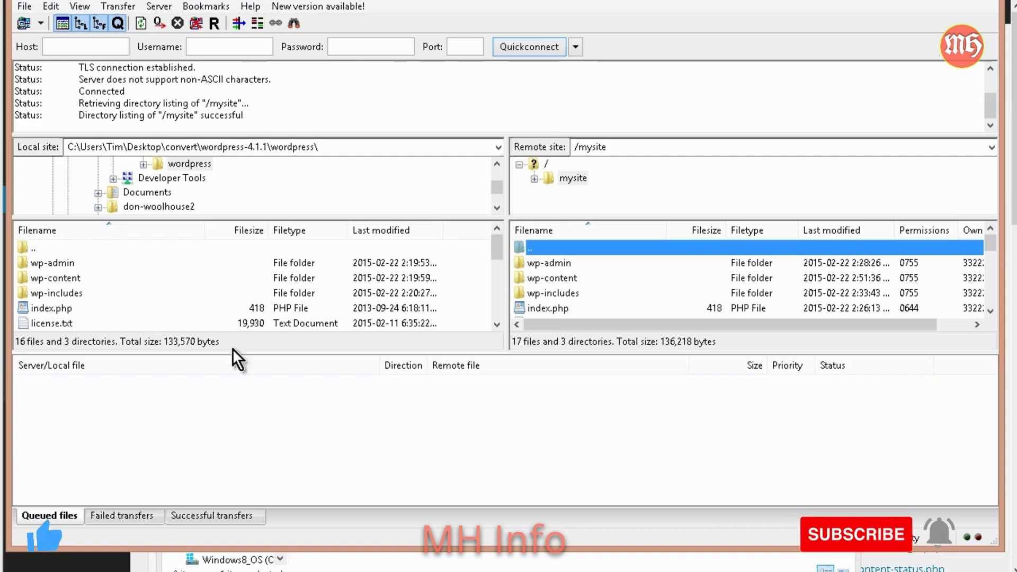
pyautogui.click(331, 148)
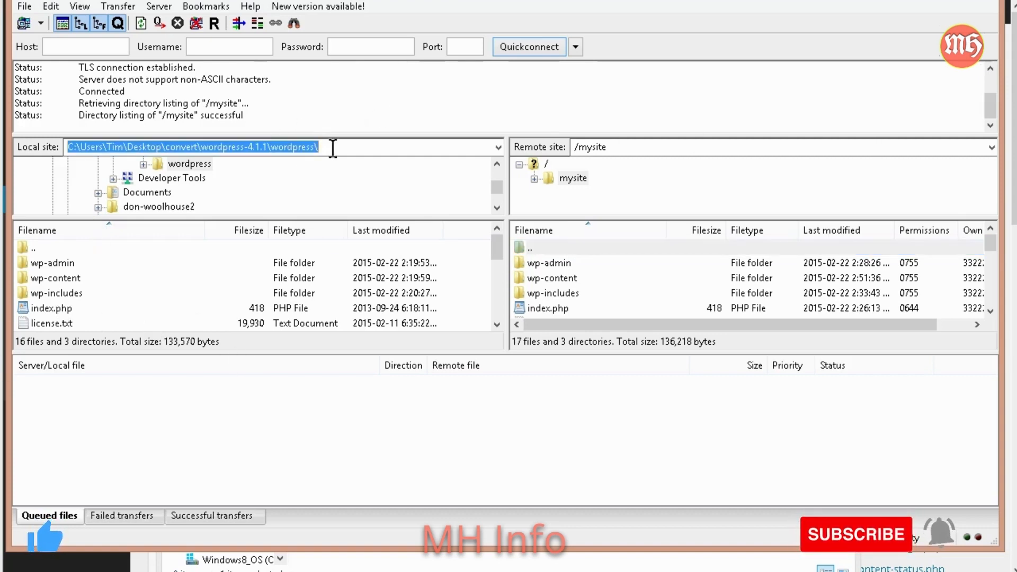
pyautogui.click(337, 150)
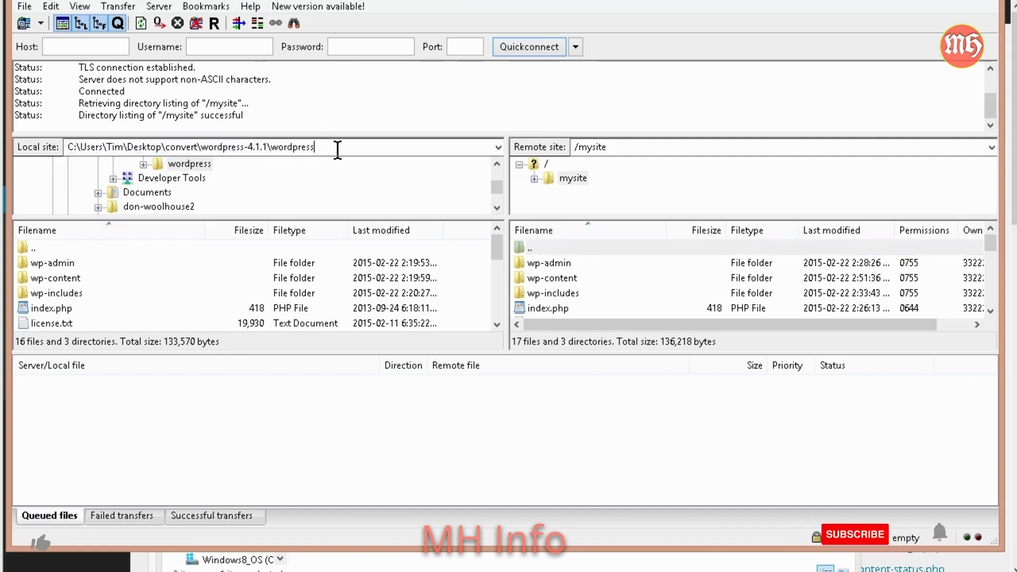
pyautogui.press('BackSpace')
pyautogui.press('BackSpace')
pyautogui.press('BackSpace')
pyautogui.press('BackSpace')
pyautogui.press('BackSpace')
pyautogui.press('BackSpace')
pyautogui.press('BackSpace')
pyautogui.press('BackSpace')
pyautogui.press('BackSpace')
pyautogui.press('BackSpace')
pyautogui.press('BackSpace')
pyautogui.press('BackSpace')
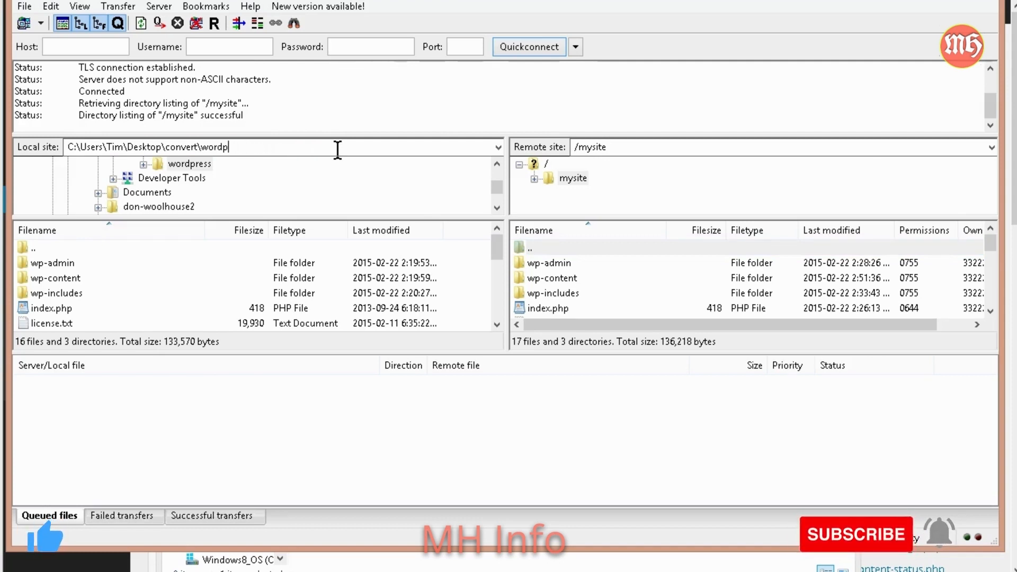
pyautogui.press('Return')
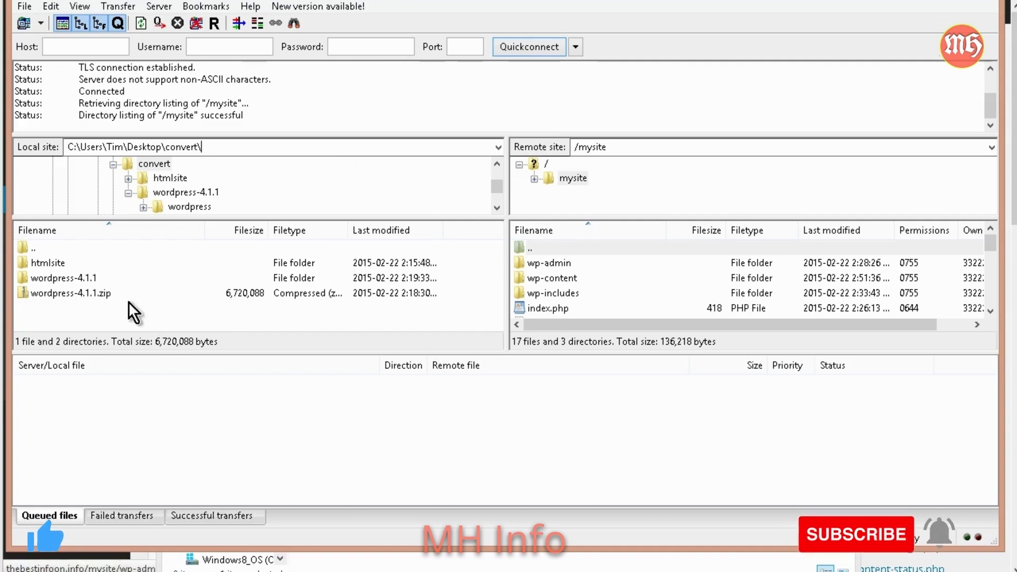
# - Upload the images folder from the local htmlsite folder to /mysite and return to the WordPress theme editor
pyautogui.doubleClick(52, 265)
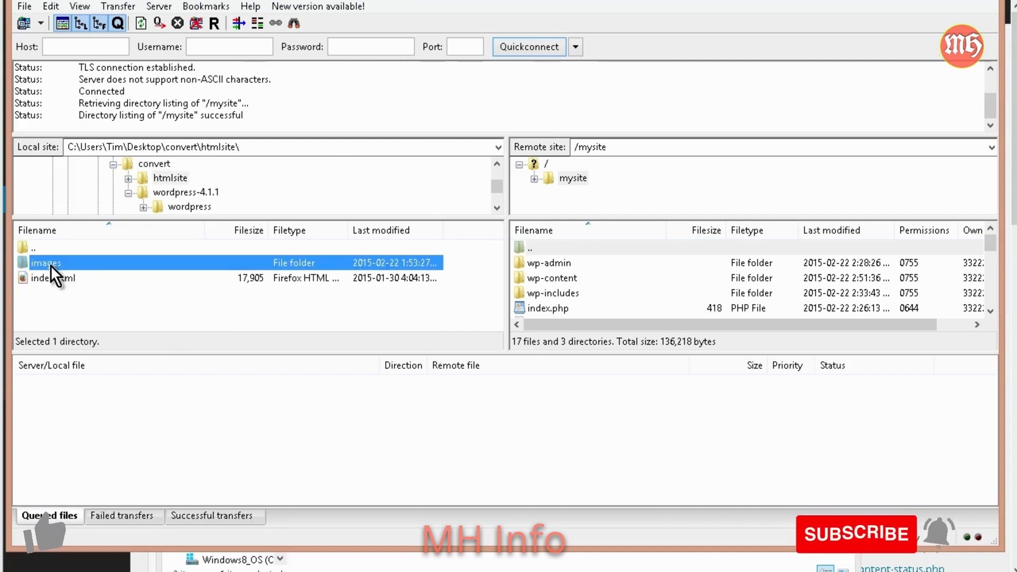
pyautogui.rightClick(49, 265)
pyautogui.click(93, 275)
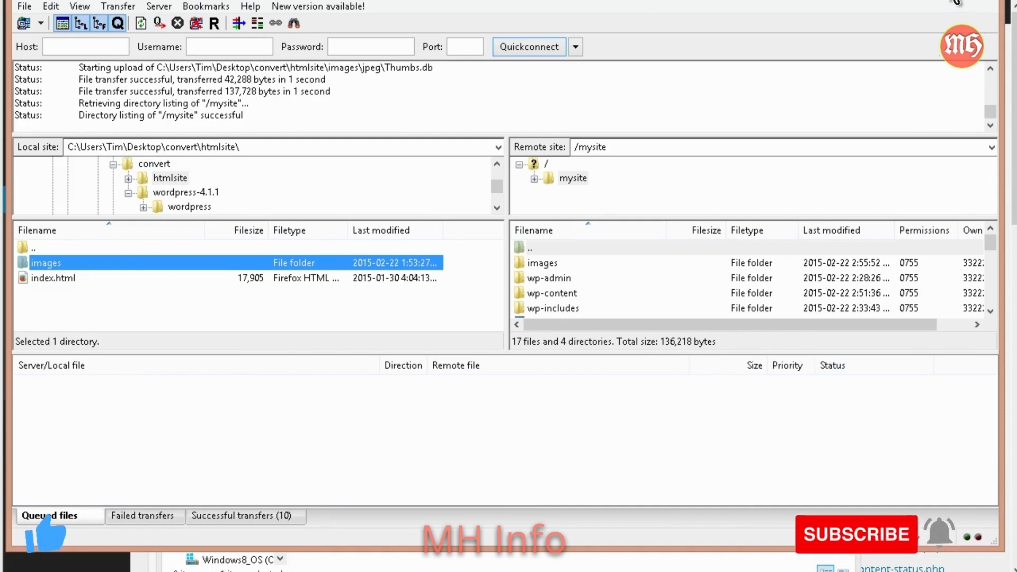
pyautogui.click(935, 1)
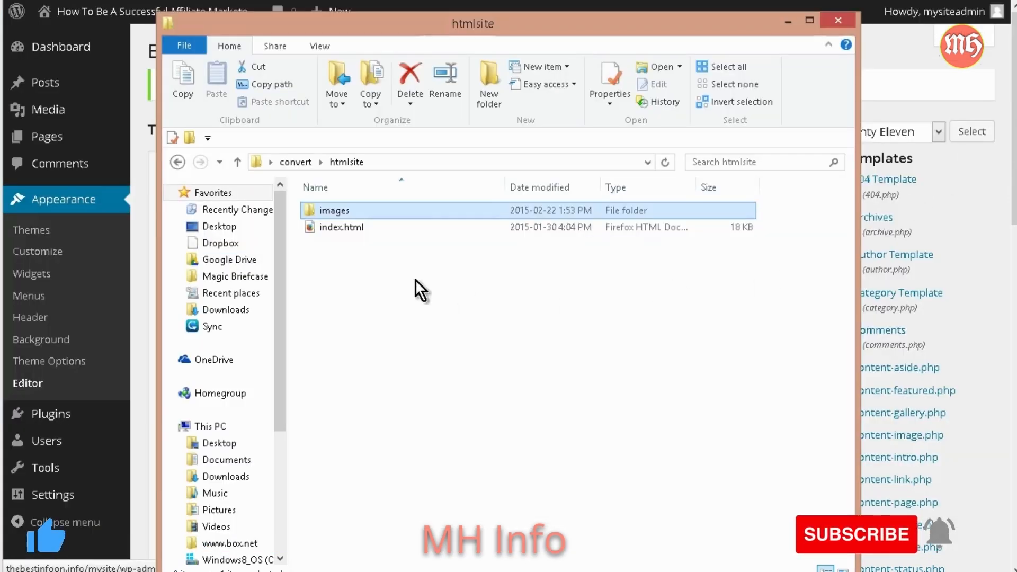
pyautogui.click(787, 21)
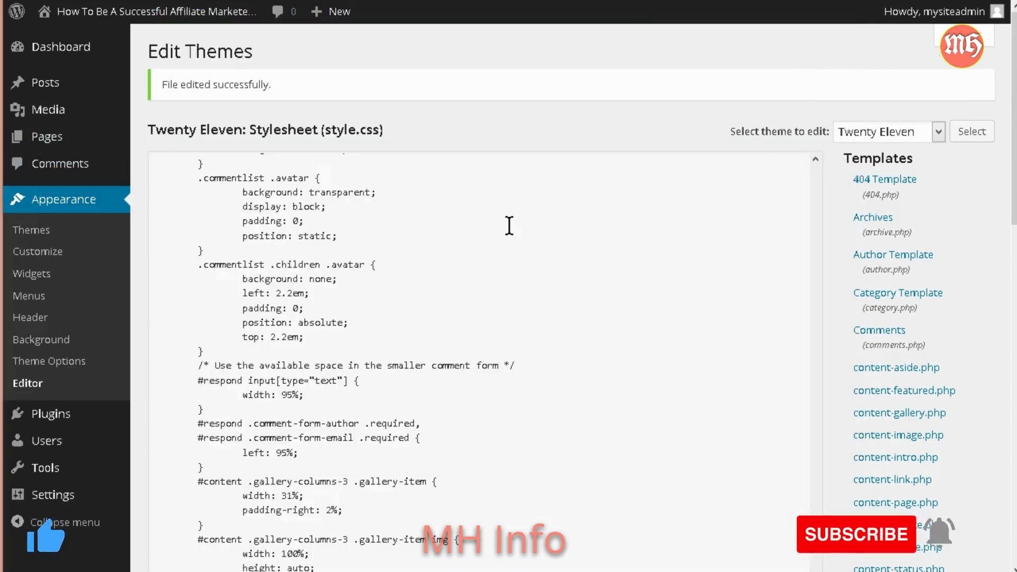
# - Start a new WordPress page and dismiss the Distraction-Free Writing tip
pyautogui.moveTo(42, 142)
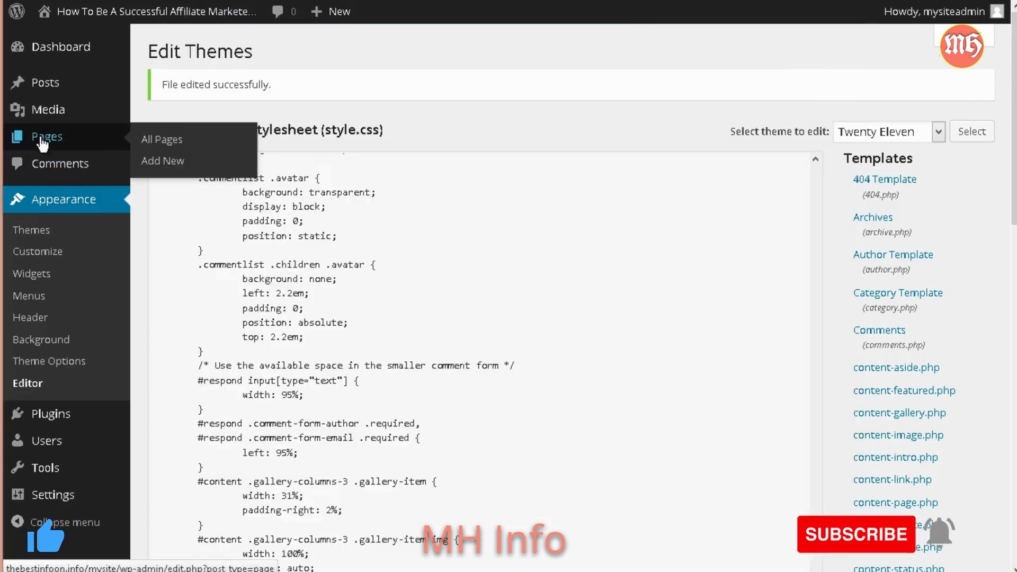
pyautogui.click(161, 164)
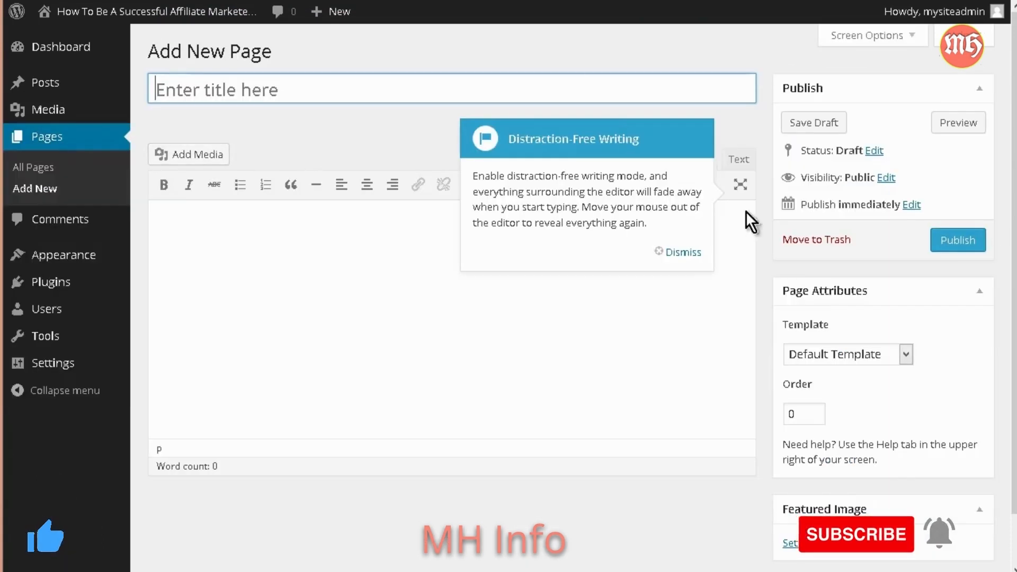
pyautogui.click(669, 252)
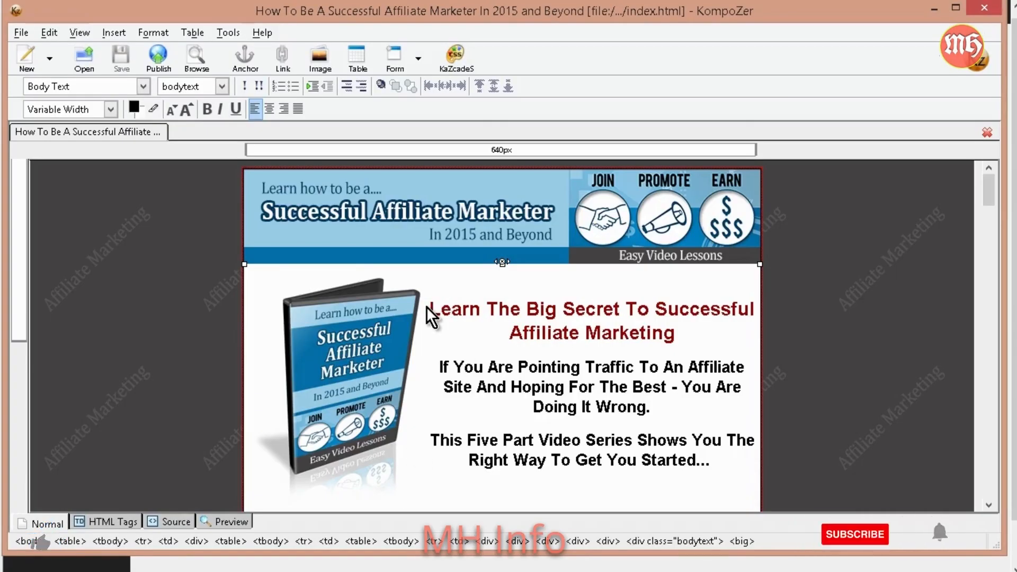
pyautogui.moveTo(431, 307); pyautogui.dragTo(645, 317)
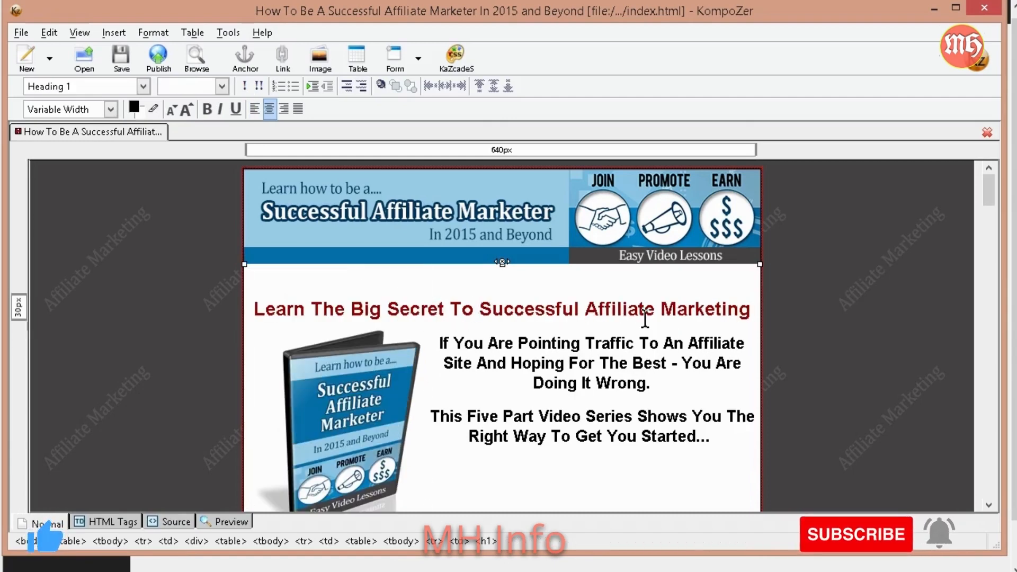
pyautogui.rightClick(475, 308)
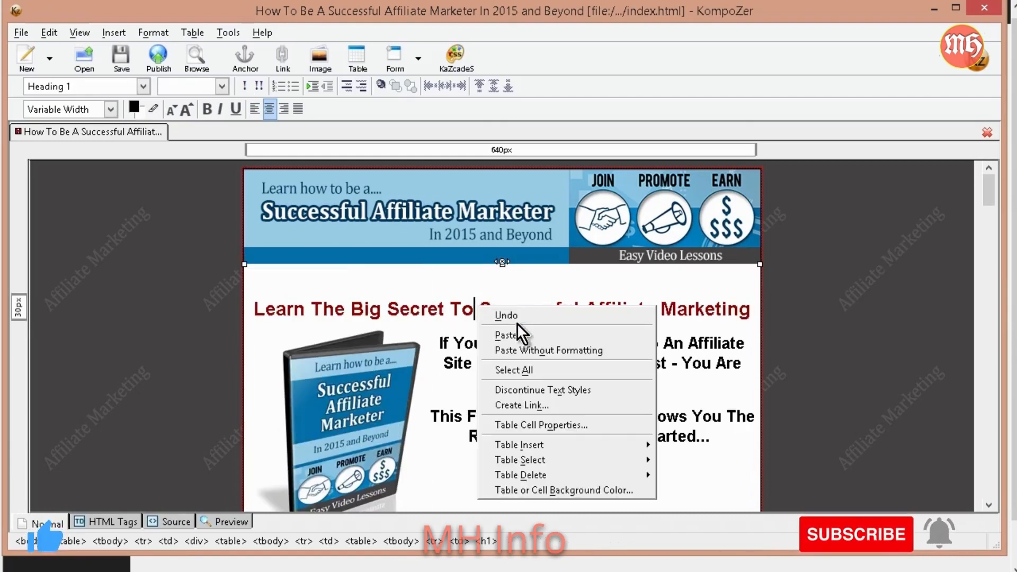
pyautogui.click(517, 320)
pyautogui.click(469, 308)
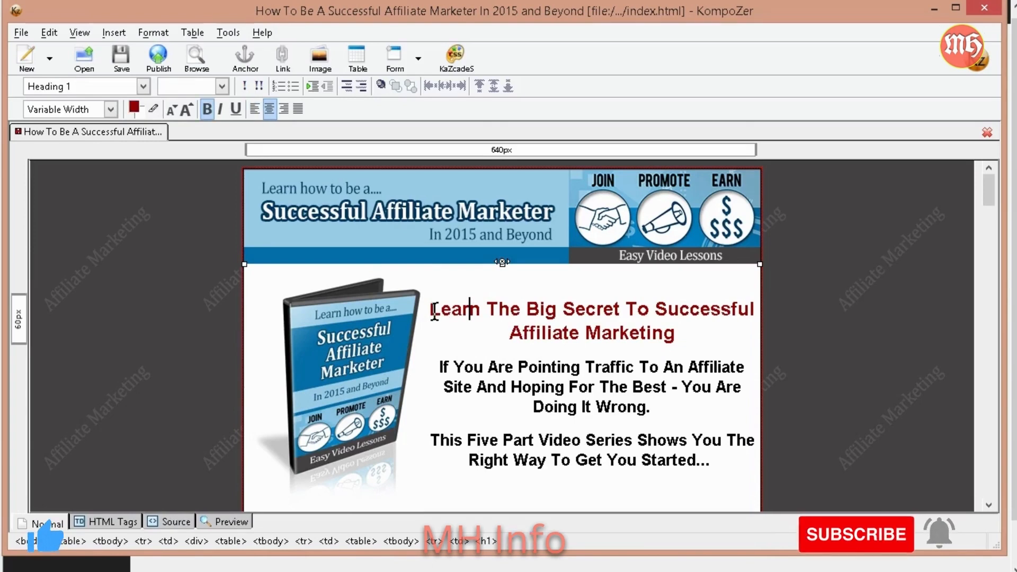
# - Copy the headline "Learn The Big Secret To Successful Affiliate Marketing" from index.html in KompoZer
pyautogui.moveTo(456, 310); pyautogui.dragTo(675, 333)
pyautogui.rightClick(642, 333)
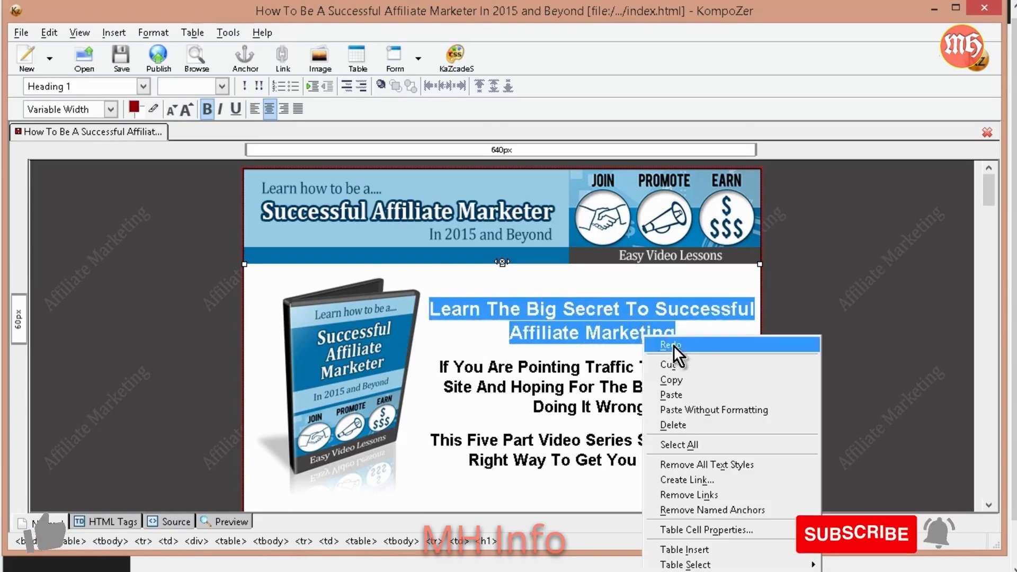
pyautogui.click(717, 382)
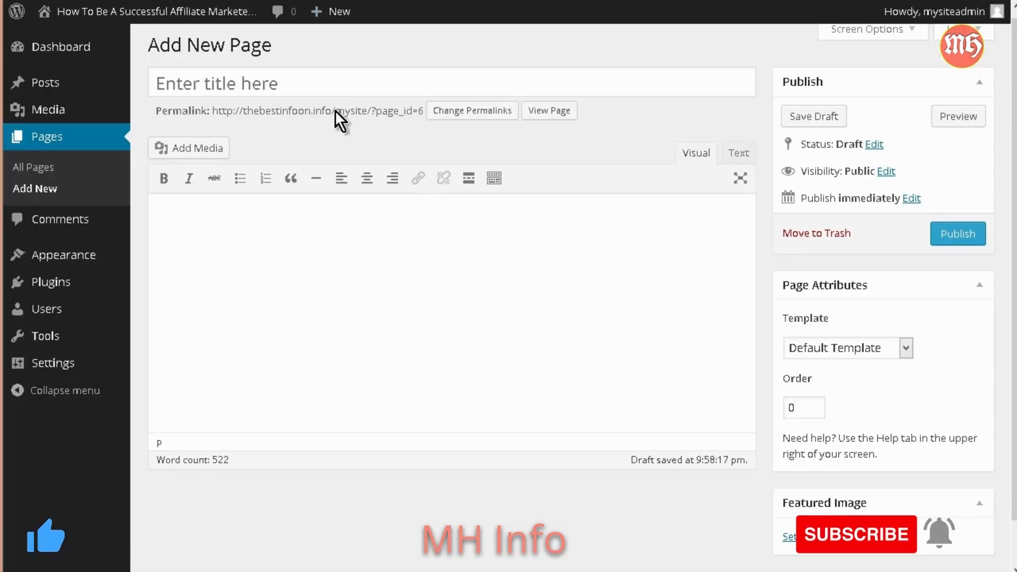
# - Switch back to WordPress and title the new page with the copied headline, wrapped in <center> and </center> tags
pyautogui.click(301, 82)
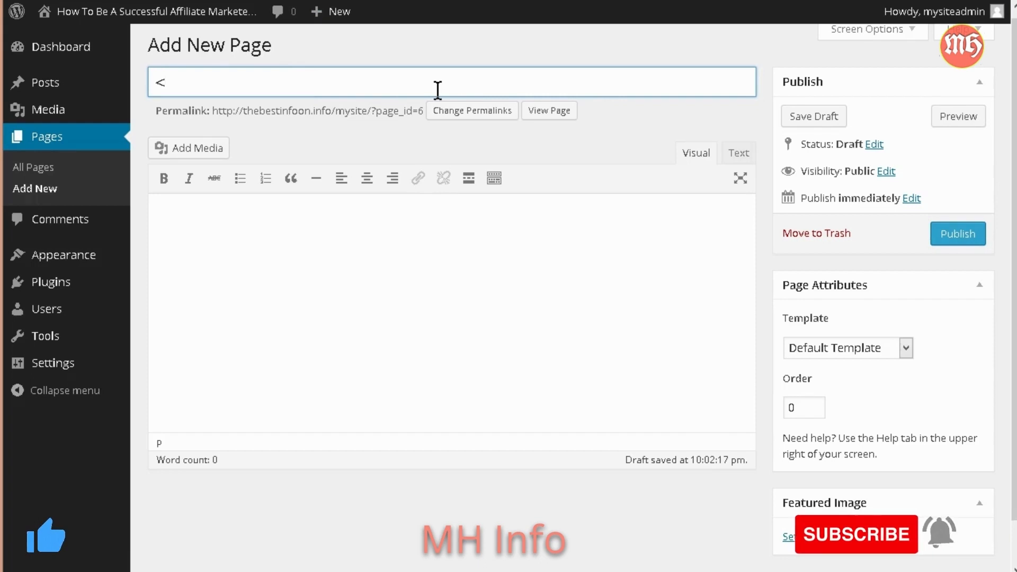
pyautogui.write('<center></center>')
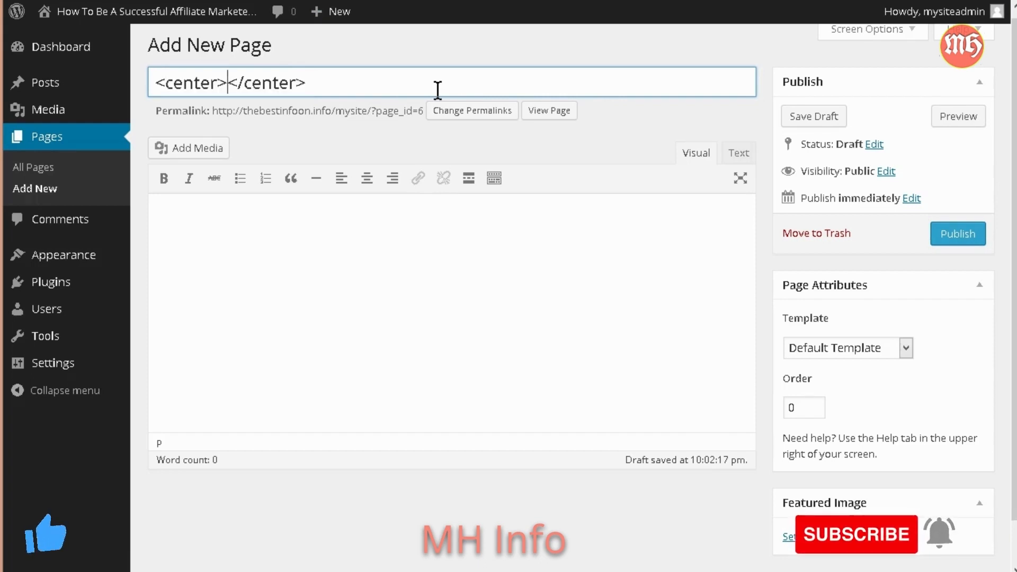
pyautogui.hotkey('ctrl', 'v')
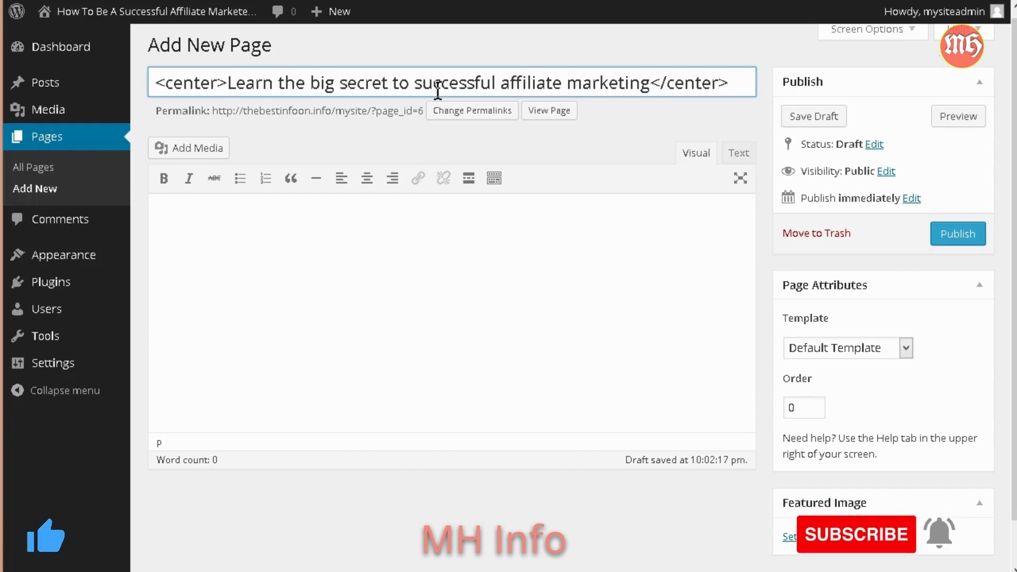
# - Capitalize the first letters of "The", "Big" and "Secret" in the page title
pyautogui.press('Left')
pyautogui.press('Left')
pyautogui.press('Left')
pyautogui.press('Left')
pyautogui.press('Left')
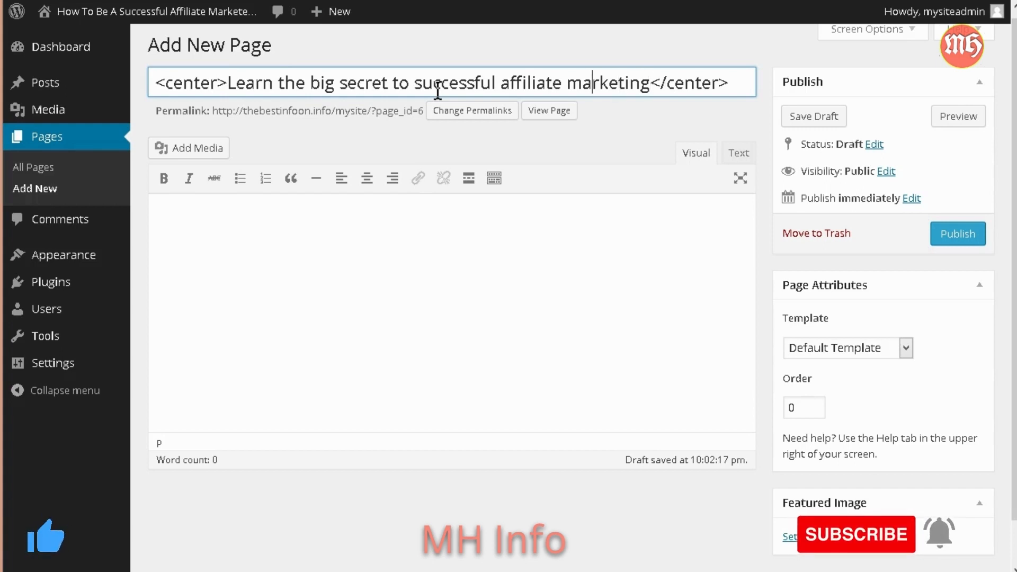
pyautogui.press('Right')
pyautogui.press('Right')
pyautogui.press('Right')
pyautogui.press('Right')
pyautogui.press('Right')
pyautogui.press('Right')
pyautogui.press('Right')
pyautogui.press('Right')
pyautogui.press('Right')
pyautogui.press('Right')
pyautogui.press('Right')
pyautogui.press('Right')
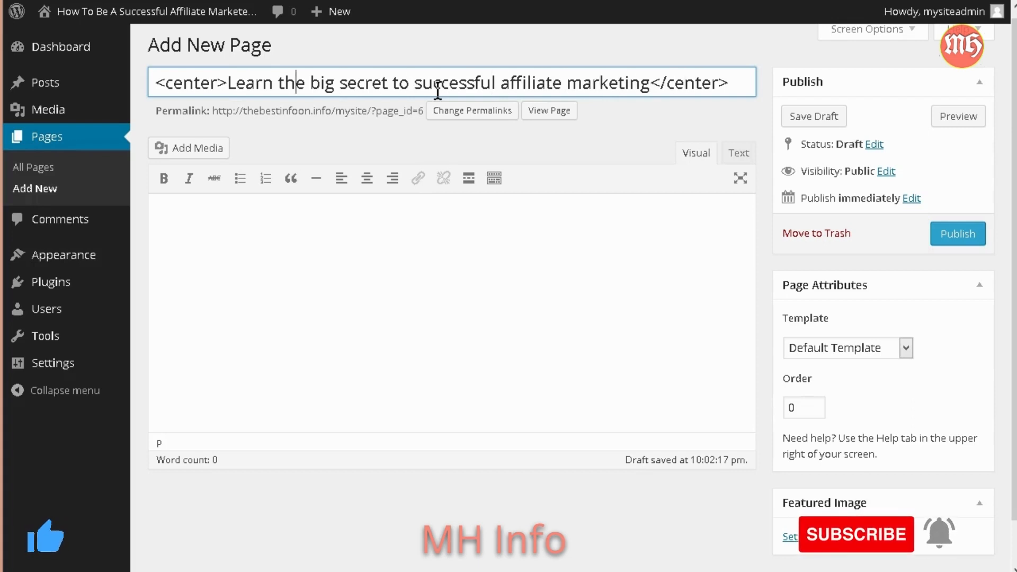
pyautogui.press('Left')
pyautogui.press('Left')
pyautogui.press('Delete')
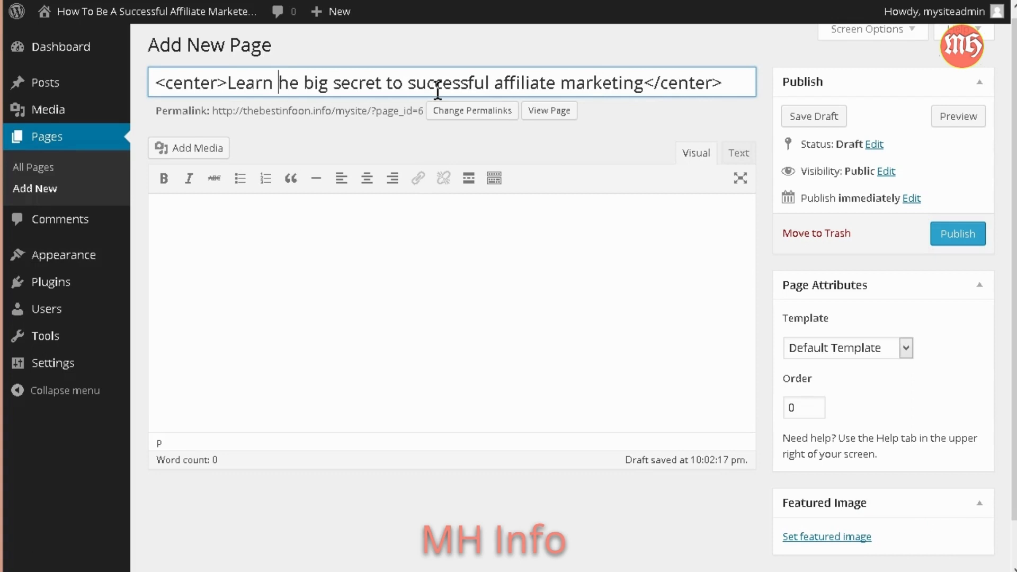
pyautogui.write('T')
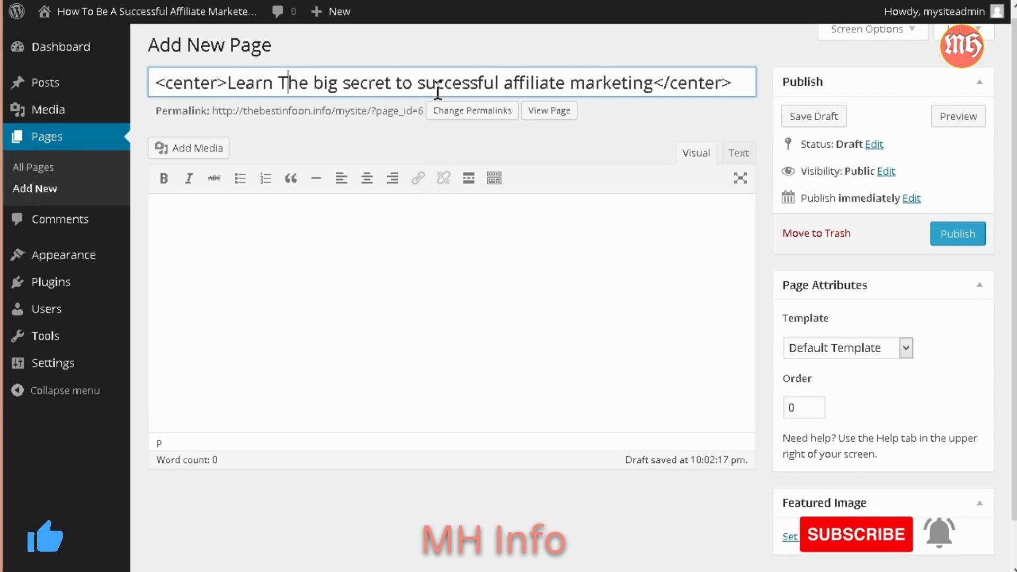
pyautogui.press('Right')
pyautogui.press('Right')
pyautogui.press('Right')
pyautogui.press('Delete')
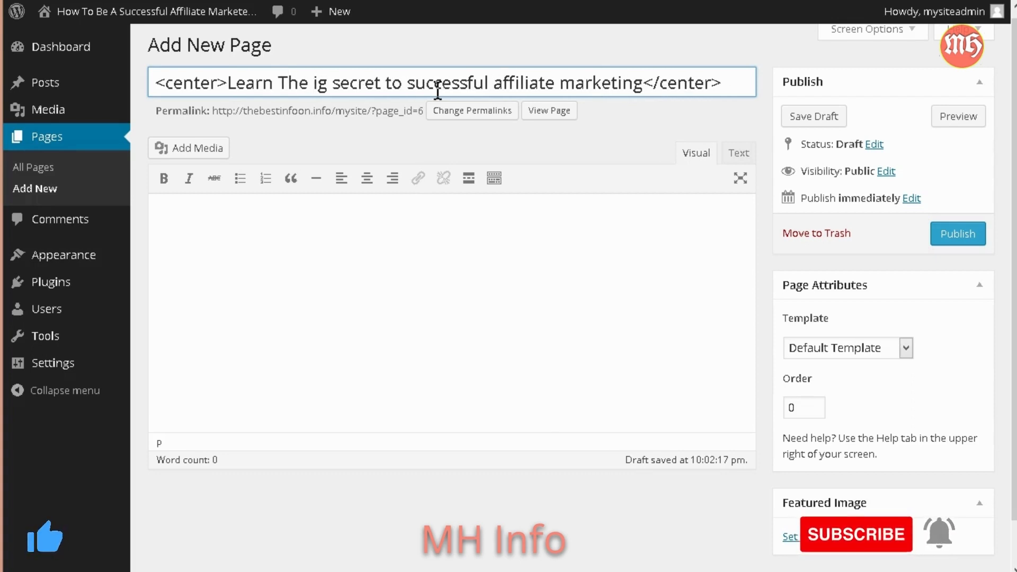
pyautogui.write('B')
pyautogui.press('Right')
pyautogui.press('Right')
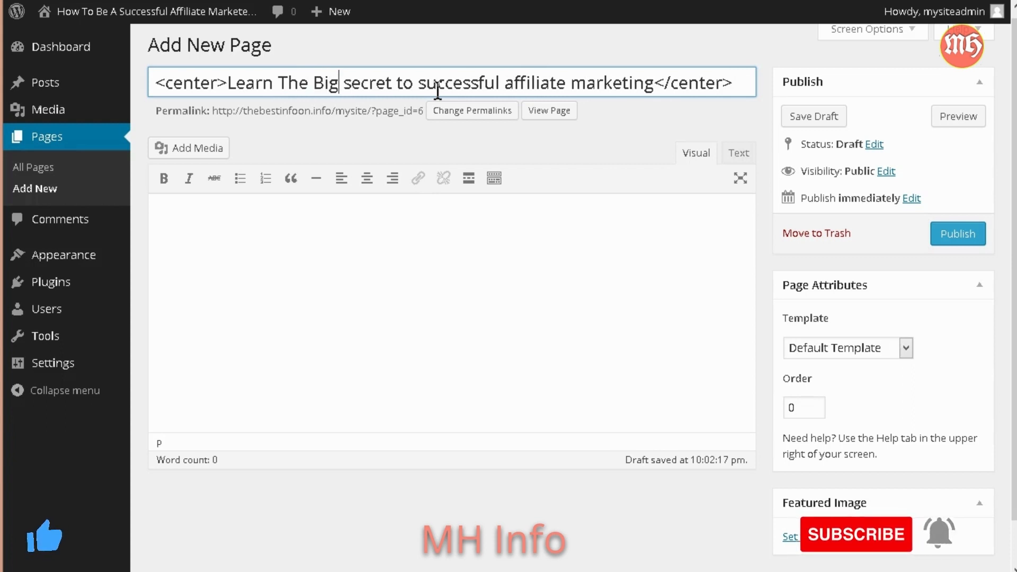
pyautogui.press('Delete')
pyautogui.write('S')
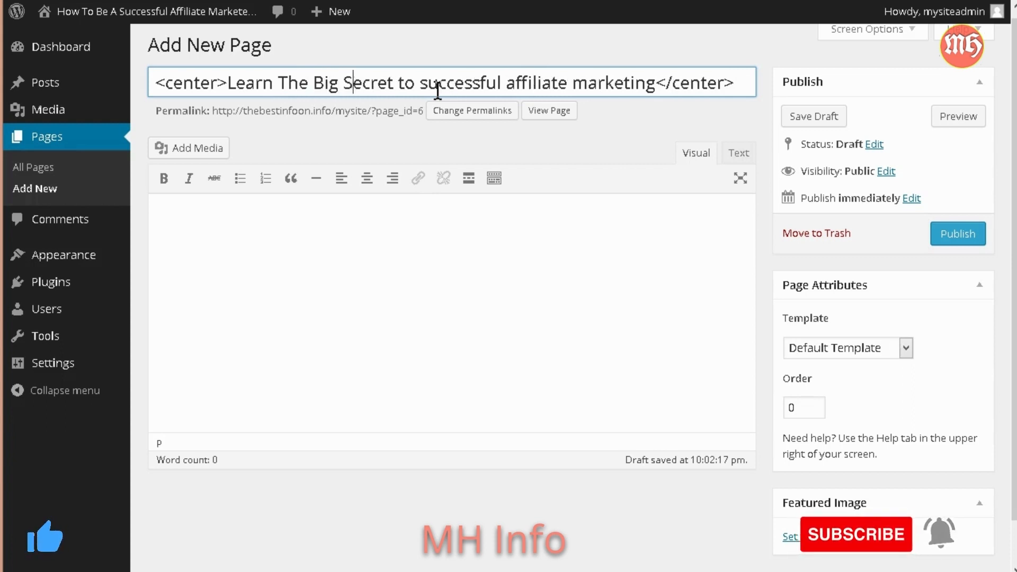
# - Capitalize the first letters of "To", "Successful" and "Affiliate" in the page title
pyautogui.press('Right')
pyautogui.press('Right')
pyautogui.press('Right')
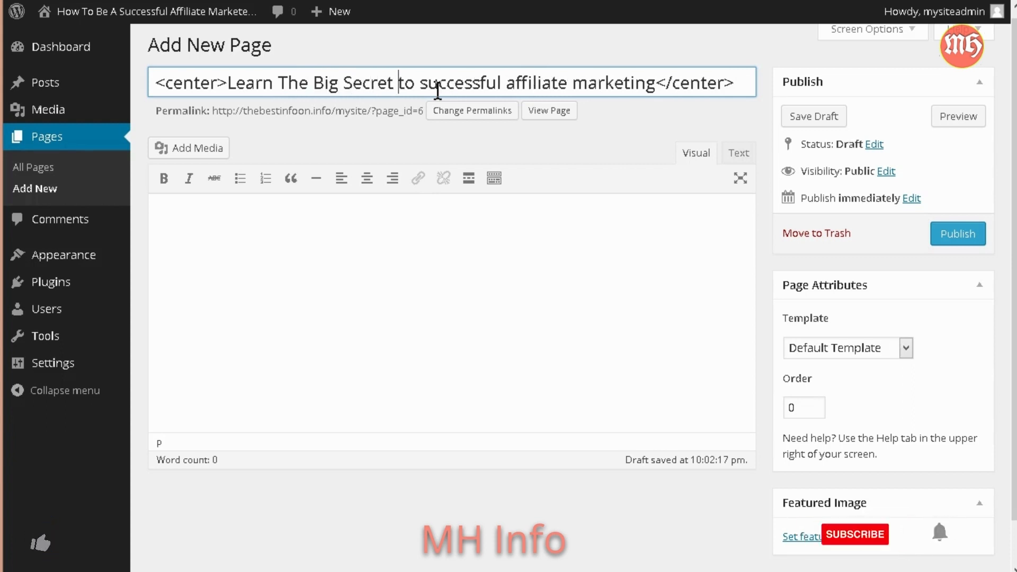
pyautogui.press('Delete')
pyautogui.write('T')
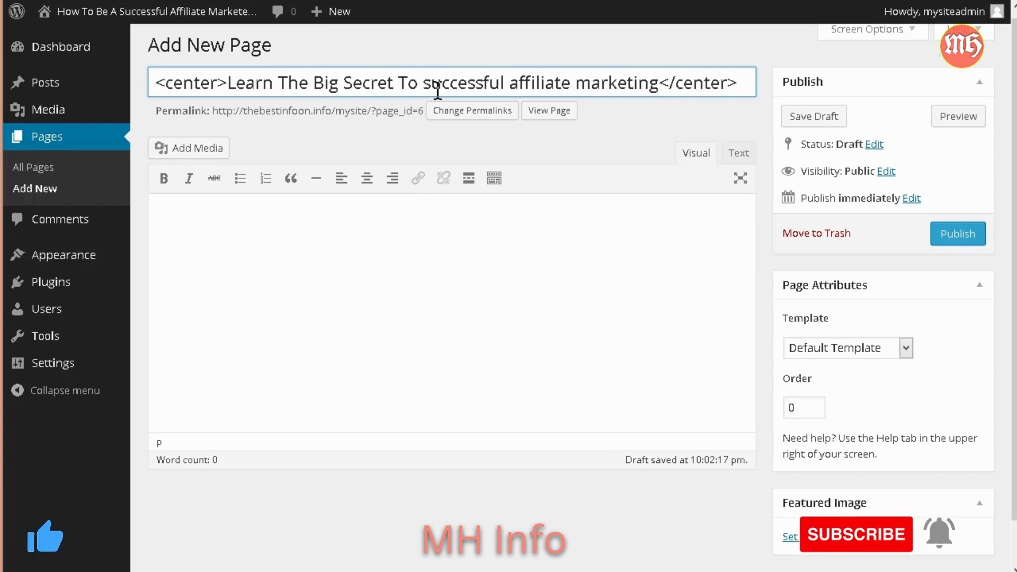
pyautogui.press('Delete')
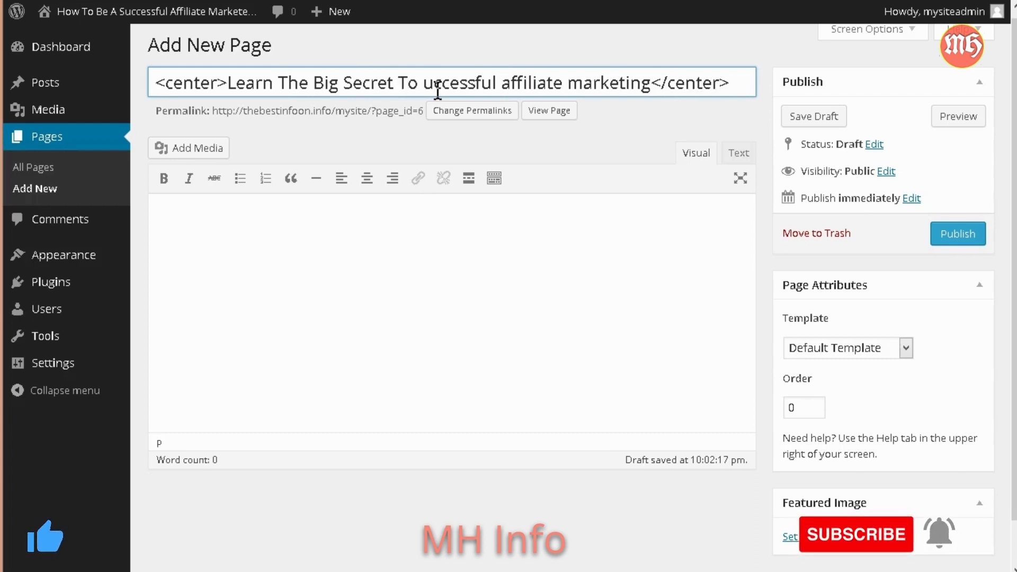
pyautogui.write('S')
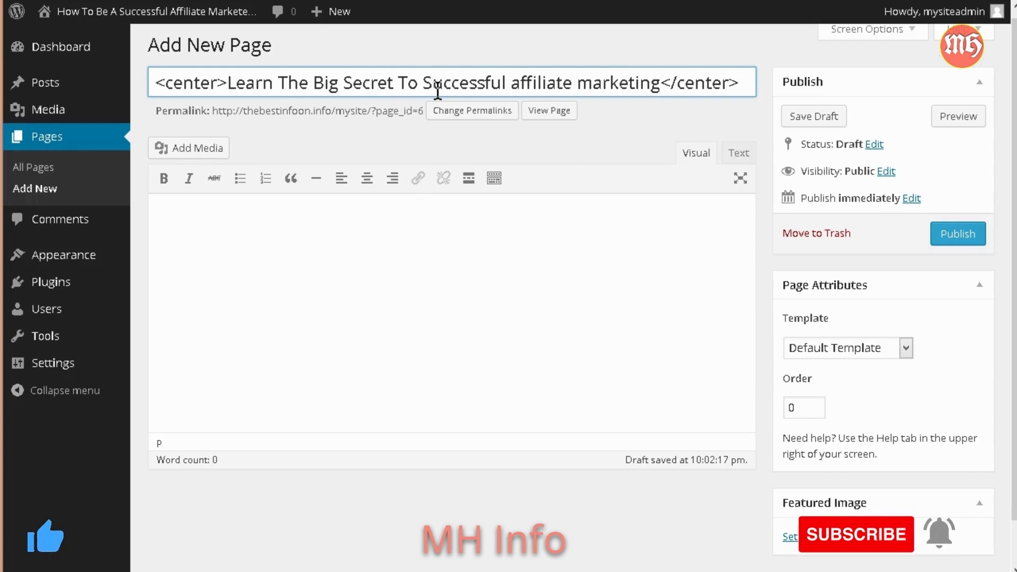
pyautogui.press('Right')
pyautogui.press('Right')
pyautogui.press('Right')
pyautogui.press('Right')
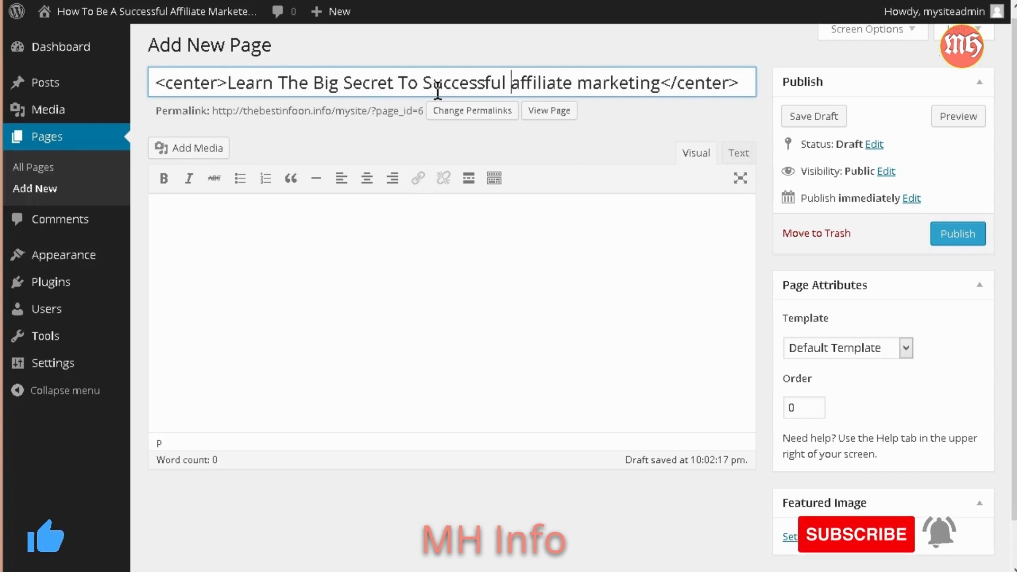
pyautogui.press('Delete')
pyautogui.write('A')
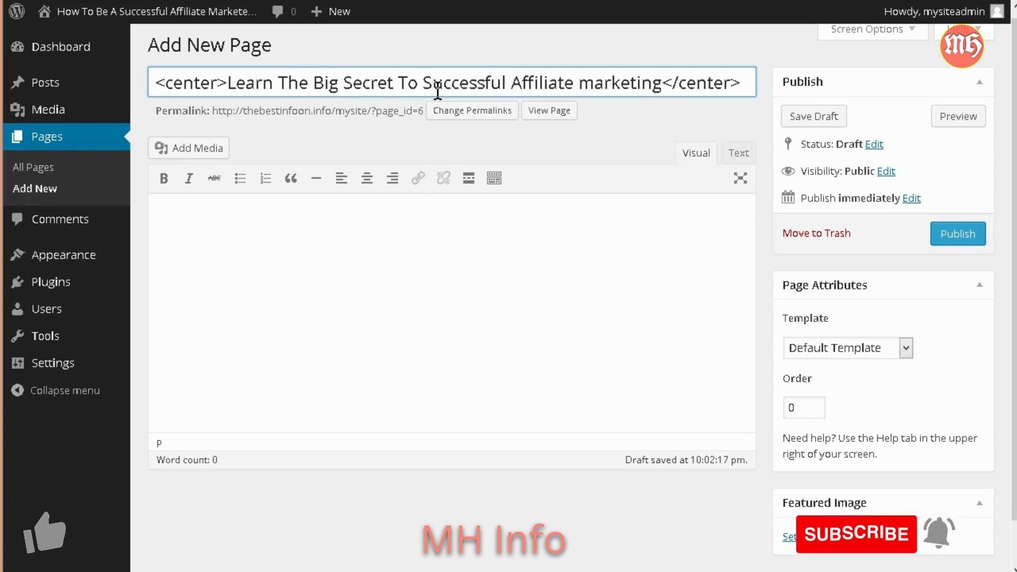
# - Capitalize the first letter of "Marketing" in the page title
pyautogui.press('Right')
pyautogui.press('Right')
pyautogui.press('Right')
pyautogui.press('Right')
pyautogui.press('Right')
pyautogui.press('Right')
pyautogui.press('Right')
pyautogui.press('Right')
pyautogui.press('Right')
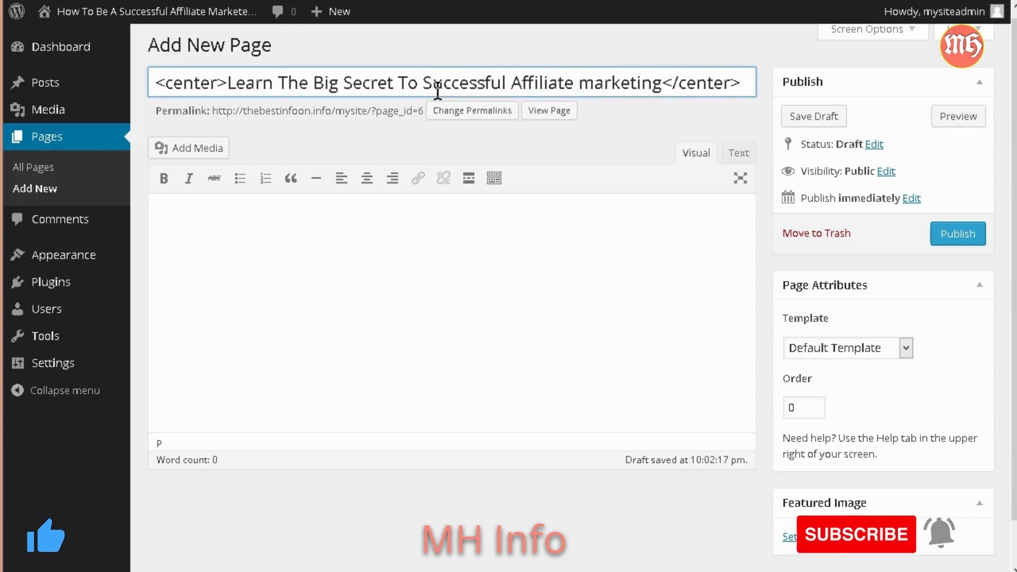
pyautogui.press('Delete')
pyautogui.write('Marketing')
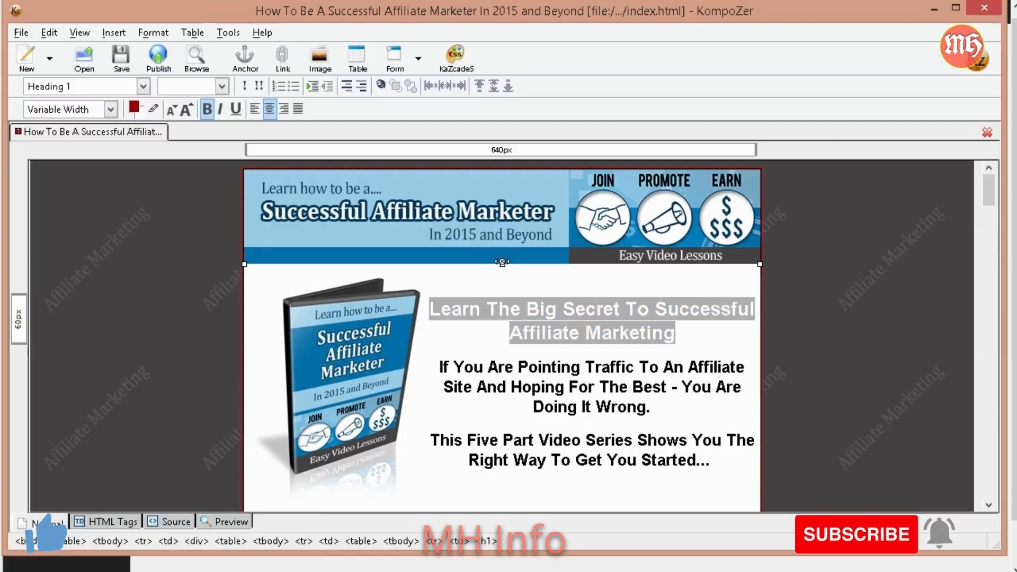
# - In index.html in KompoZer, copy the two subheadlines from "If You Are Pointing Traffic" through "Get You Started..."
pyautogui.click(576, 310)
pyautogui.scroll(-2, 627, 312)
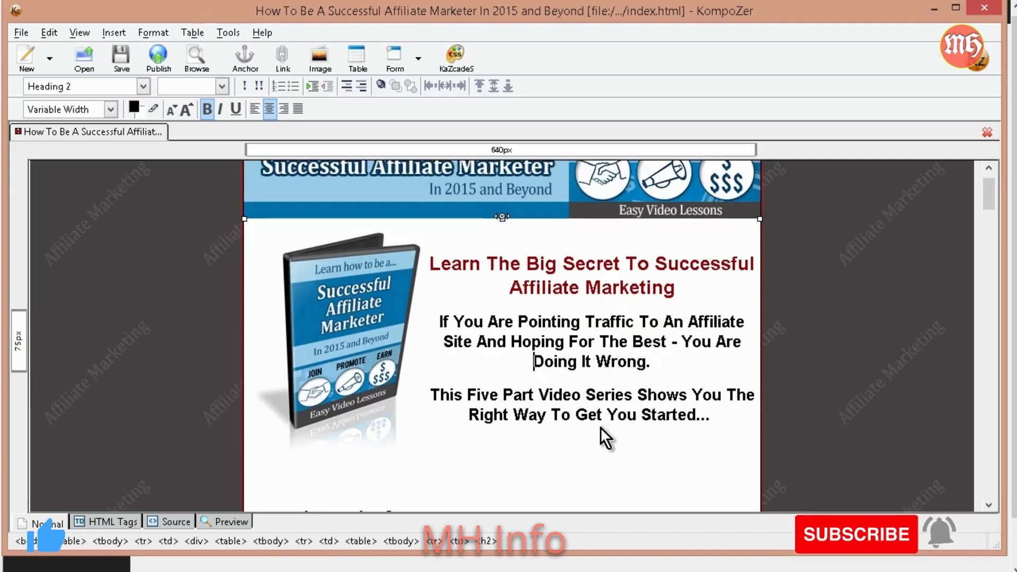
pyautogui.click(439, 320)
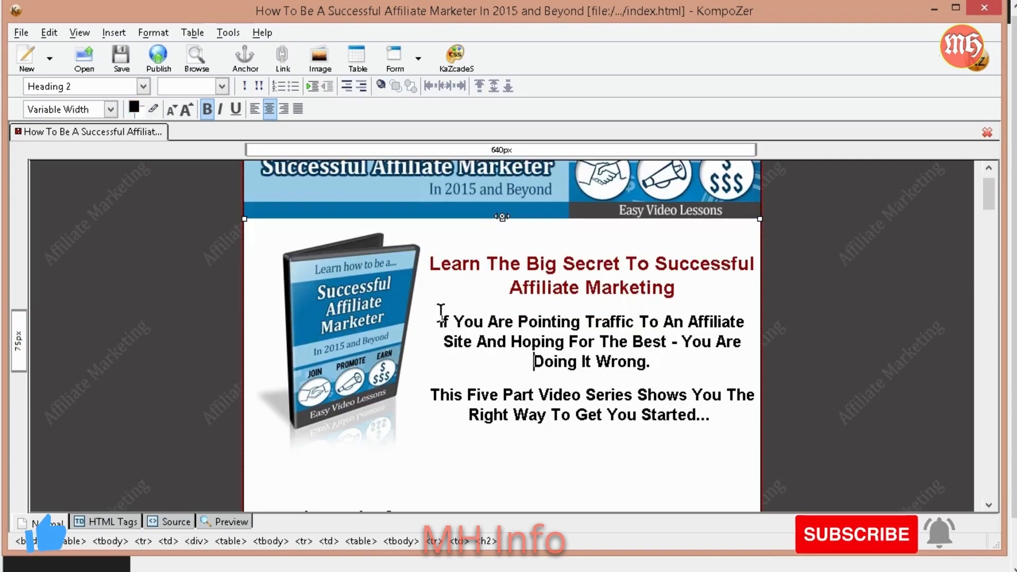
pyautogui.moveTo(440, 319); pyautogui.dragTo(730, 417)
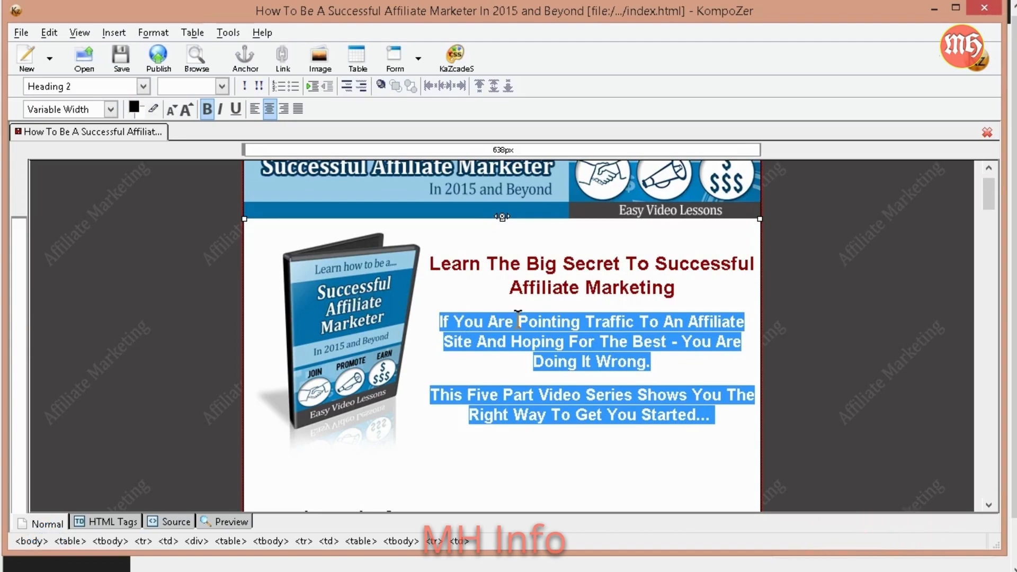
pyautogui.rightClick(580, 337)
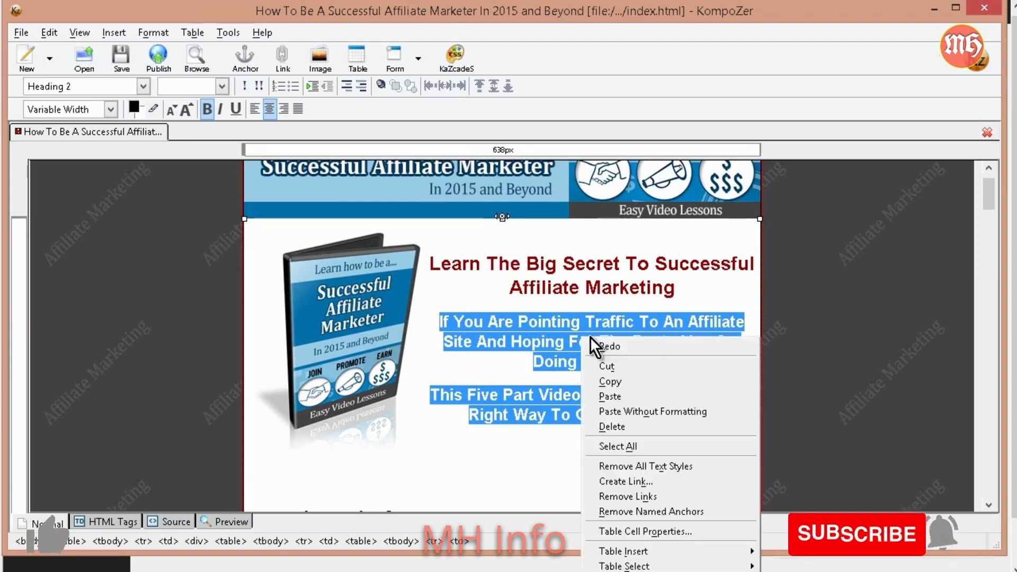
pyautogui.click(644, 381)
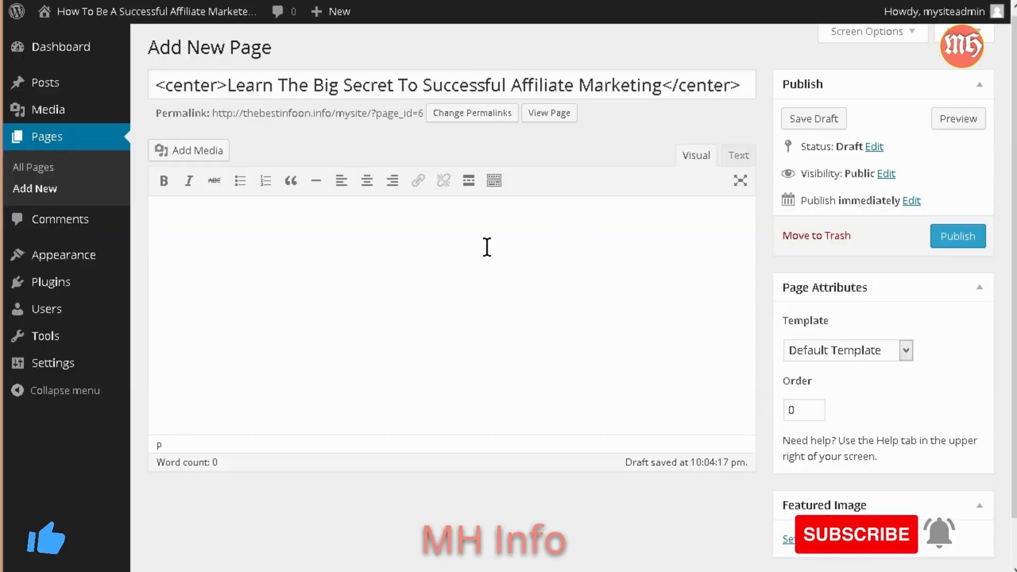
# - Paste the copied subheadlines into the body of the new WordPress page and center both paragraphs
pyautogui.click(487, 247)
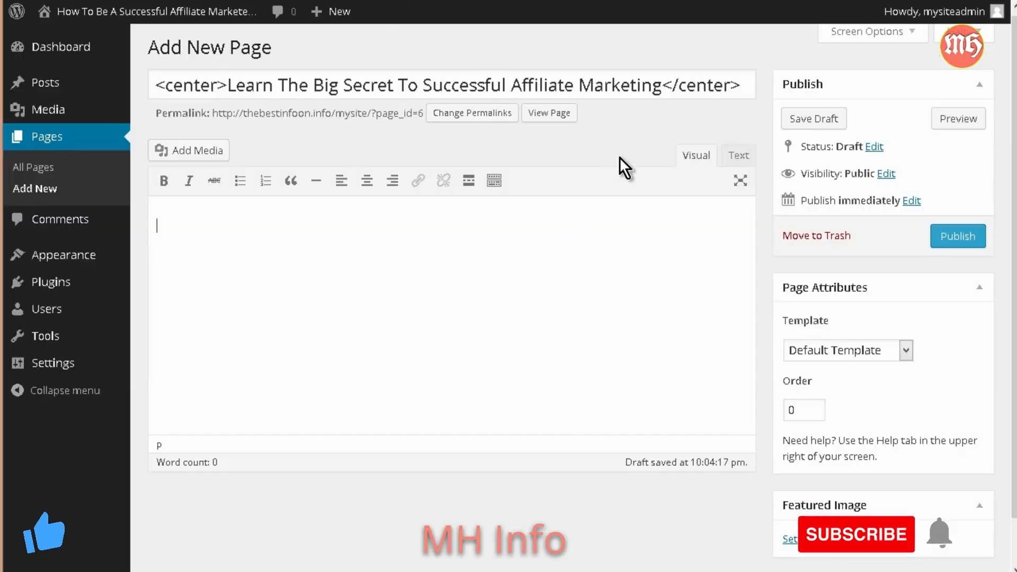
pyautogui.rightClick(235, 239)
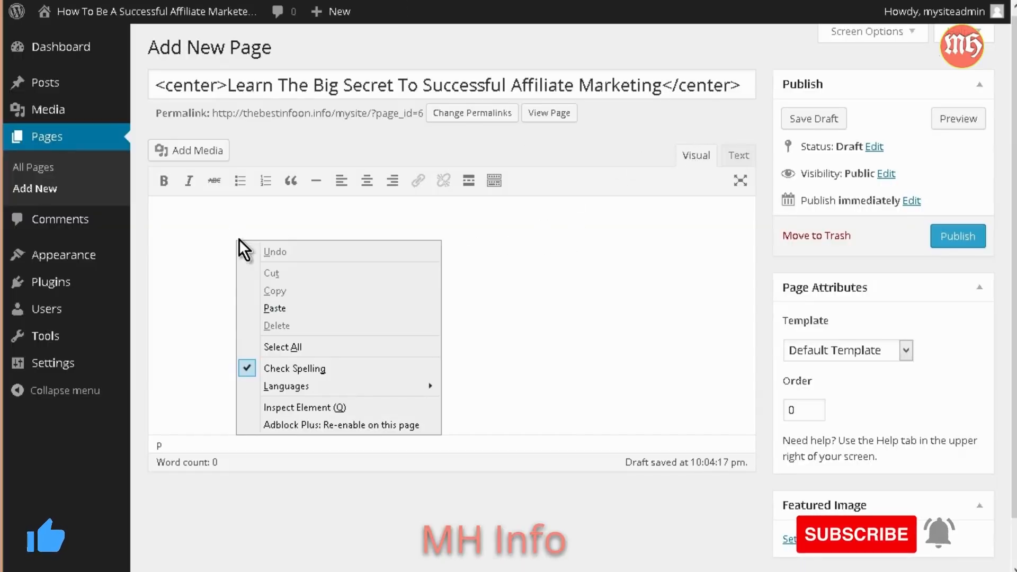
pyautogui.click(351, 312)
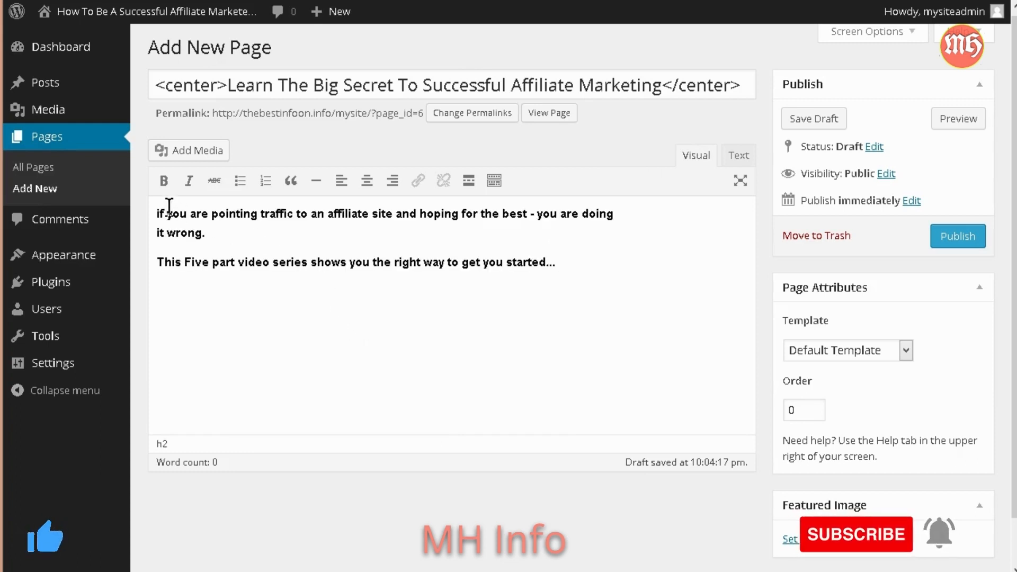
pyautogui.moveTo(157, 214); pyautogui.dragTo(593, 268)
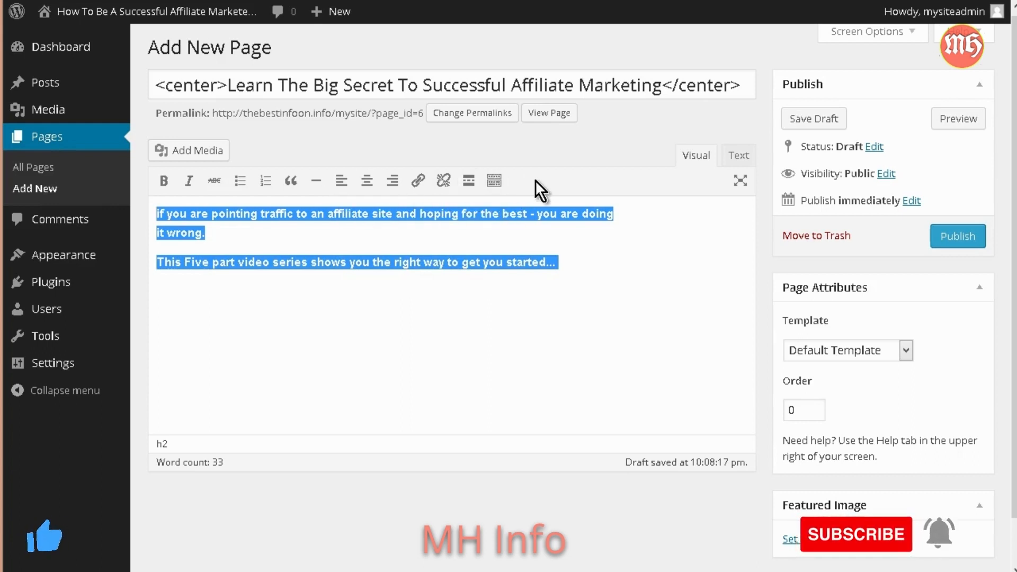
pyautogui.click(493, 186)
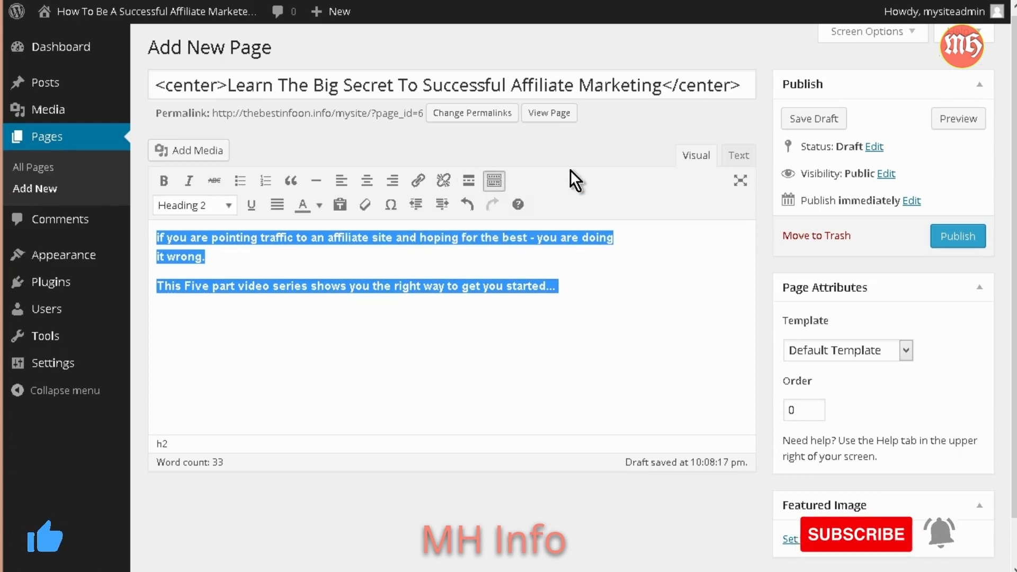
pyautogui.click(367, 183)
pyautogui.click(426, 257)
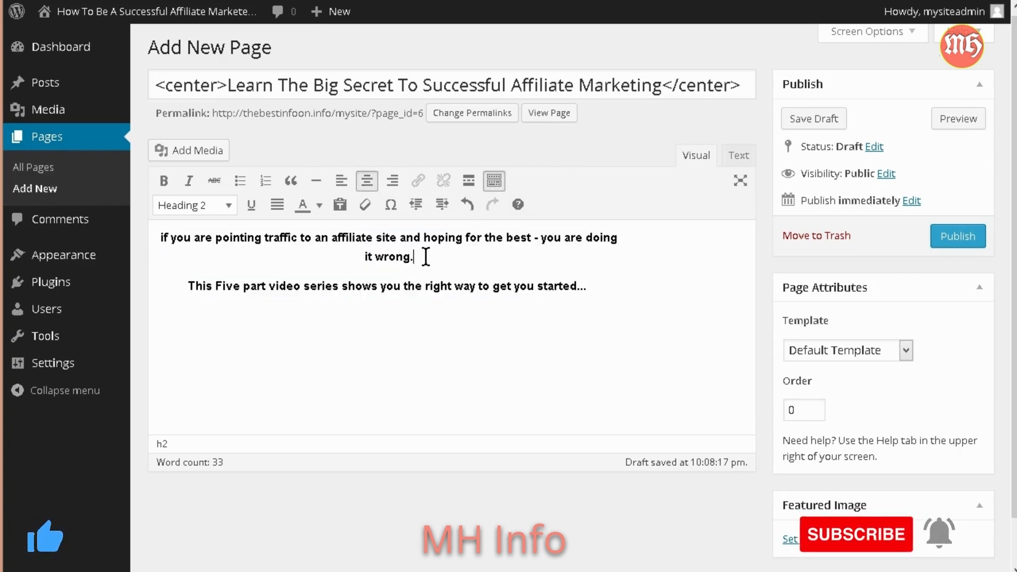
# - Preview the draft page, check the centered title and subheadlines, and close the preview
pyautogui.click(956, 119)
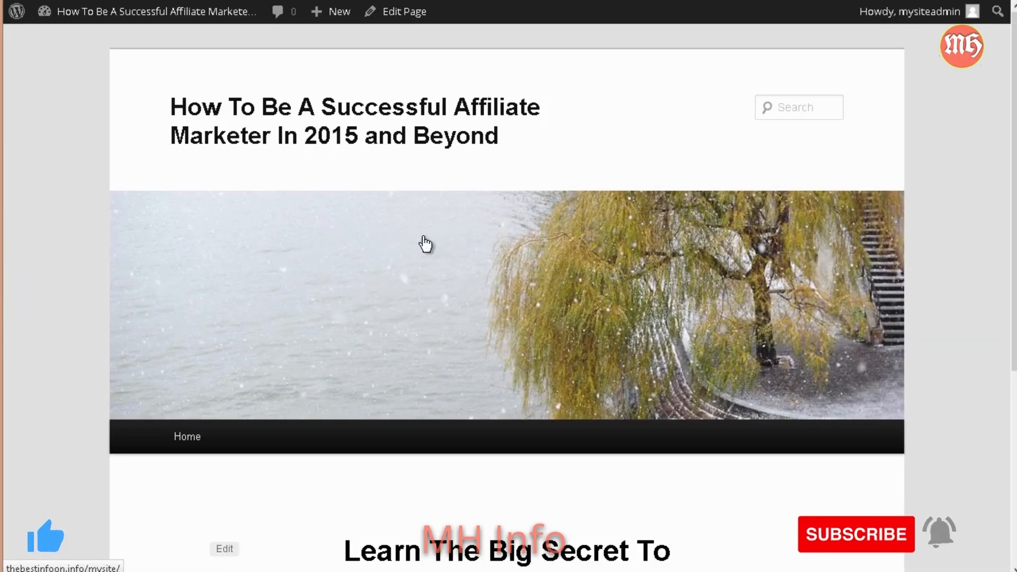
pyautogui.scroll(-5, 532, 211)
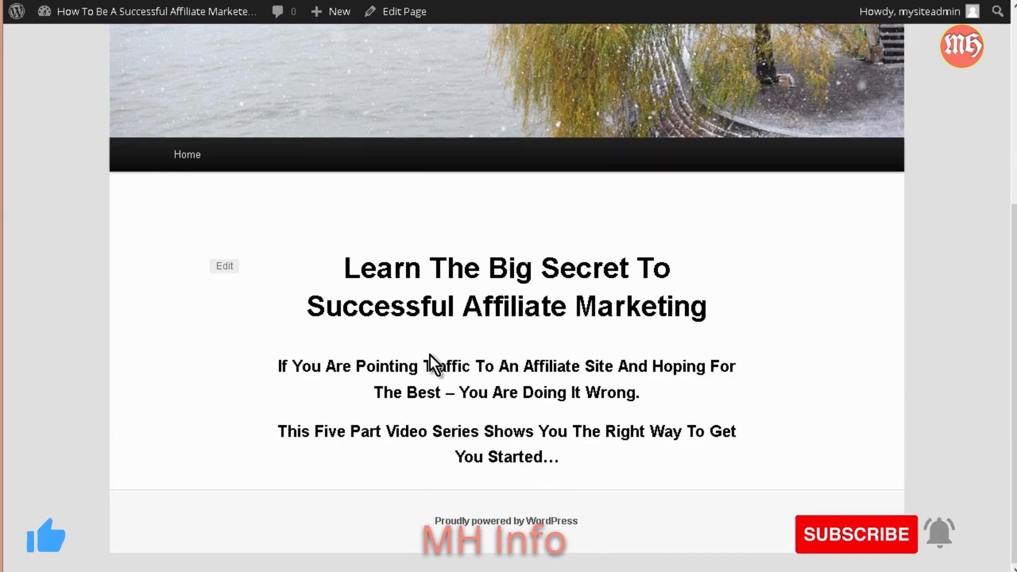
pyautogui.scroll(5, 647, 402)
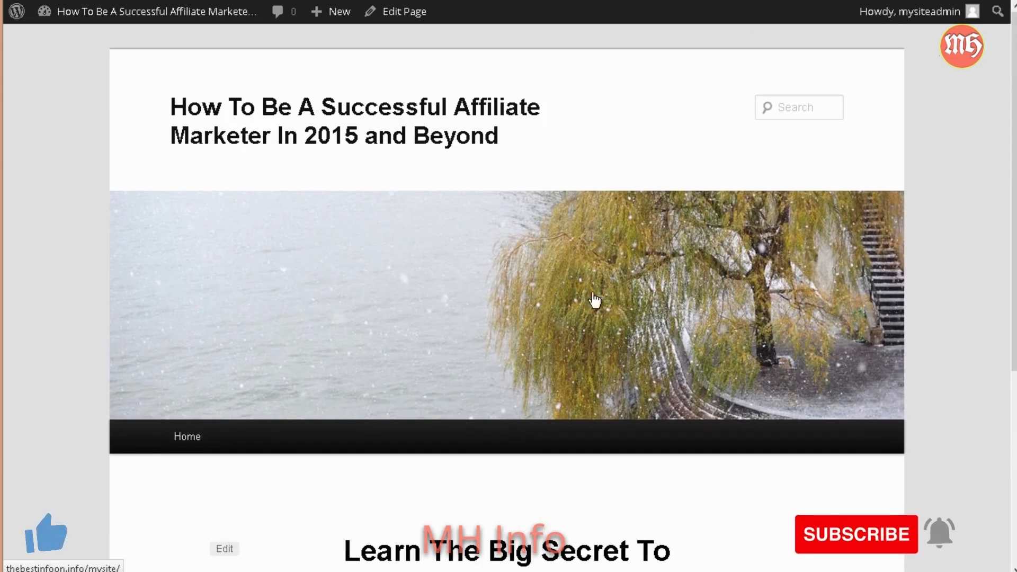
pyautogui.hotkey('ctrl', 'w')
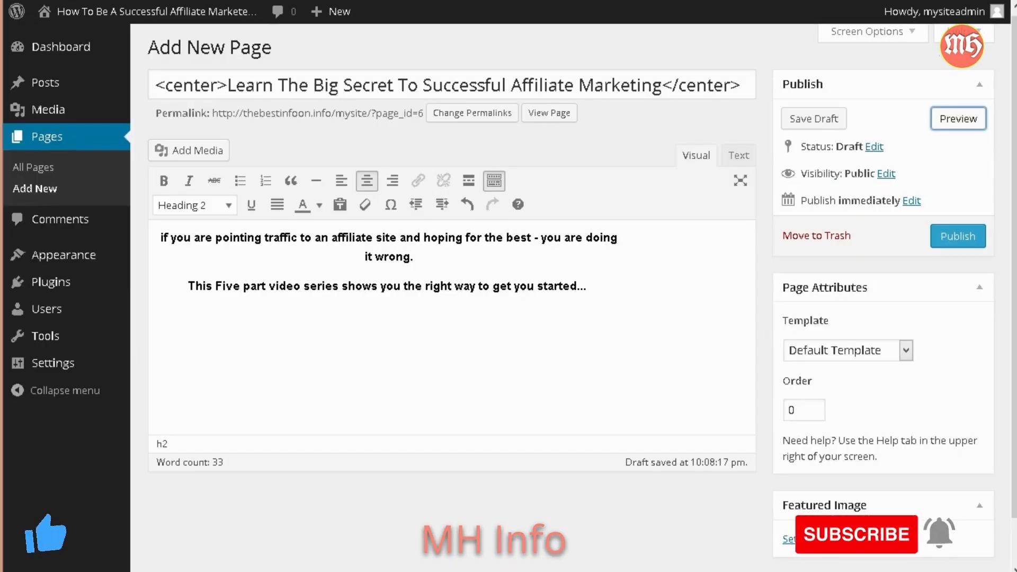
# - Switch to index.html in KompoZer and copy the line "From The Desk Of: xxxxxxx"
pyautogui.hotkey('alt', 'Tab')
pyautogui.scroll(-5, 500, 420)
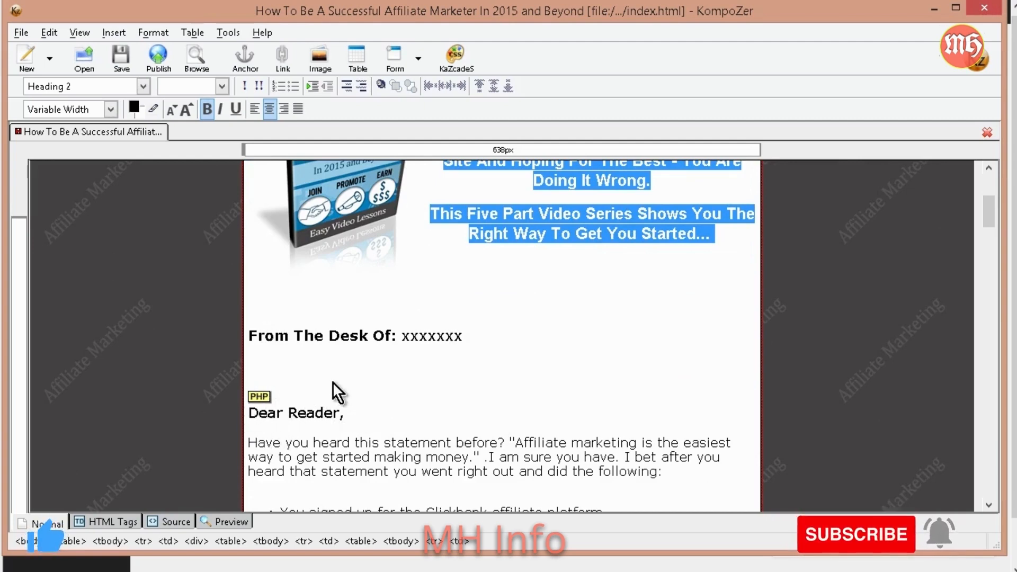
pyautogui.click(250, 334)
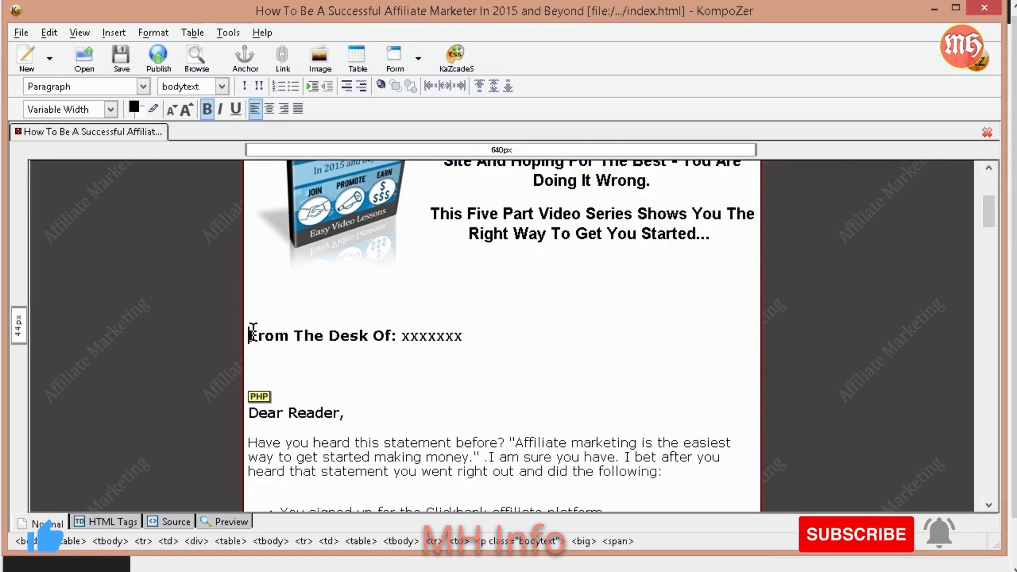
pyautogui.moveTo(253, 331); pyautogui.dragTo(488, 339)
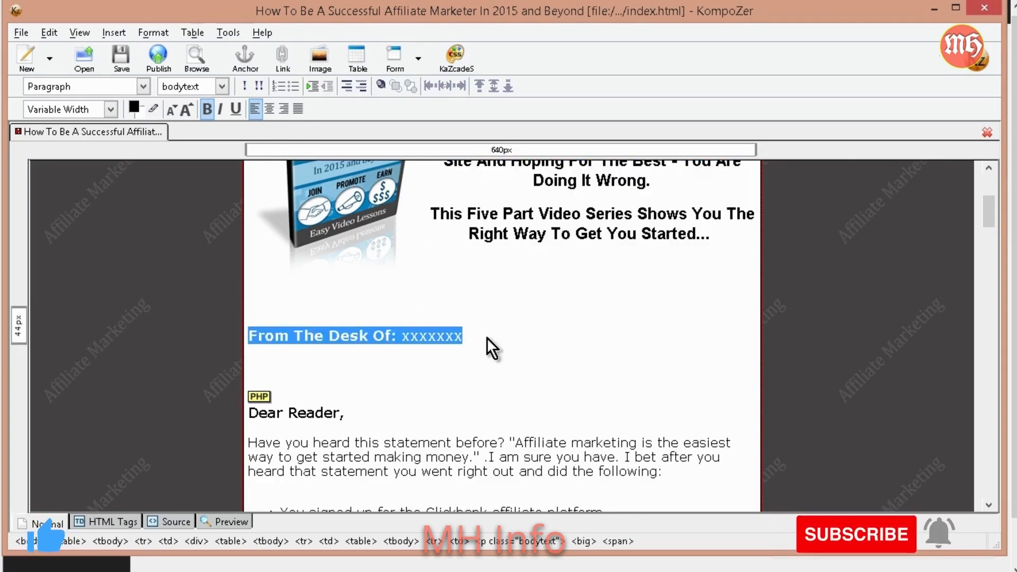
pyautogui.rightClick(442, 335)
pyautogui.click(498, 381)
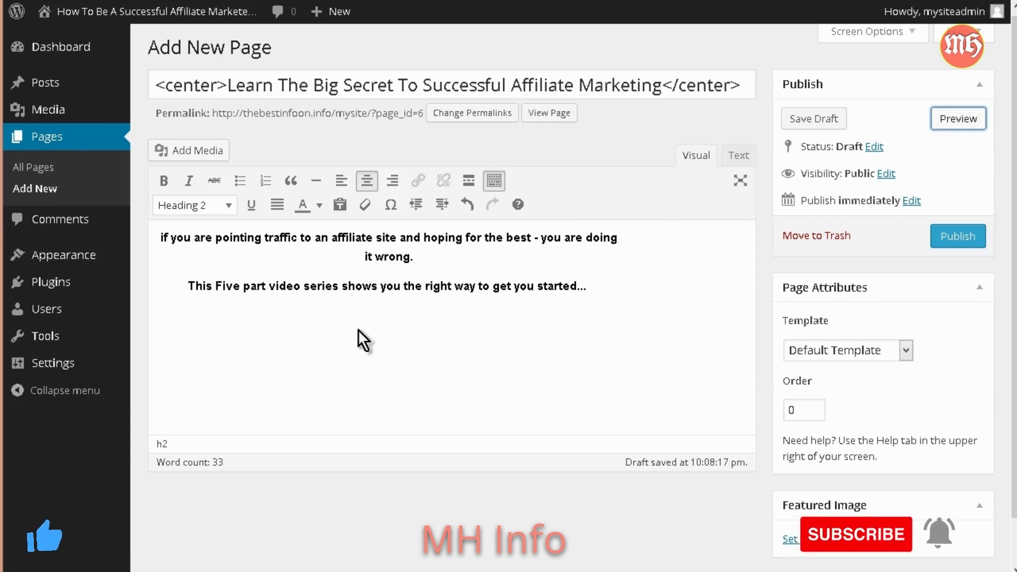
# - In the WordPress page, paste the "From The Desk Of: xxxxxxx" line below the subheadlines and start a new paragraph
pyautogui.click(231, 325)
pyautogui.click(615, 287)
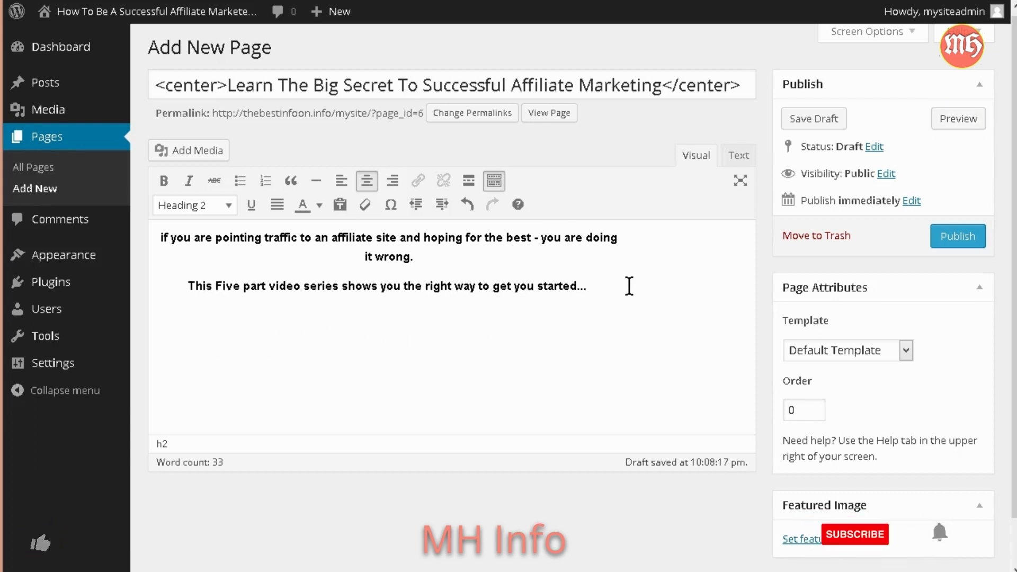
pyautogui.press('Return')
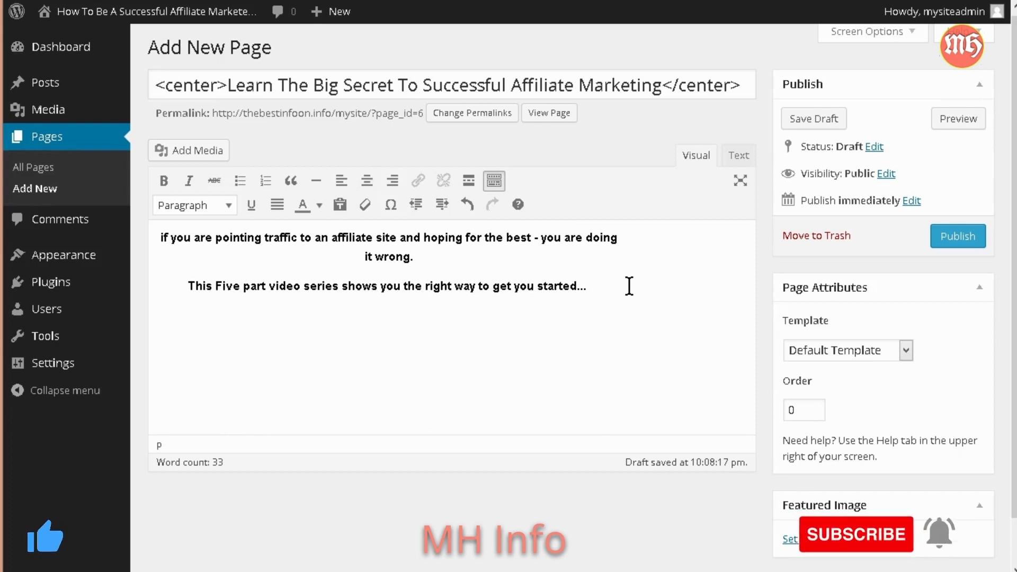
pyautogui.hotkey('ctrl', 'v')
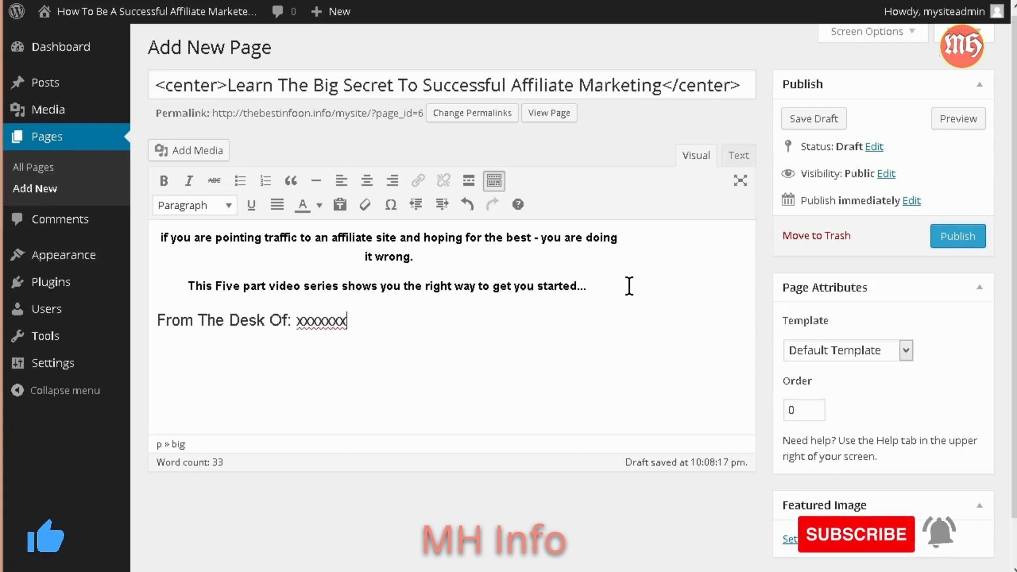
pyautogui.press('Return')
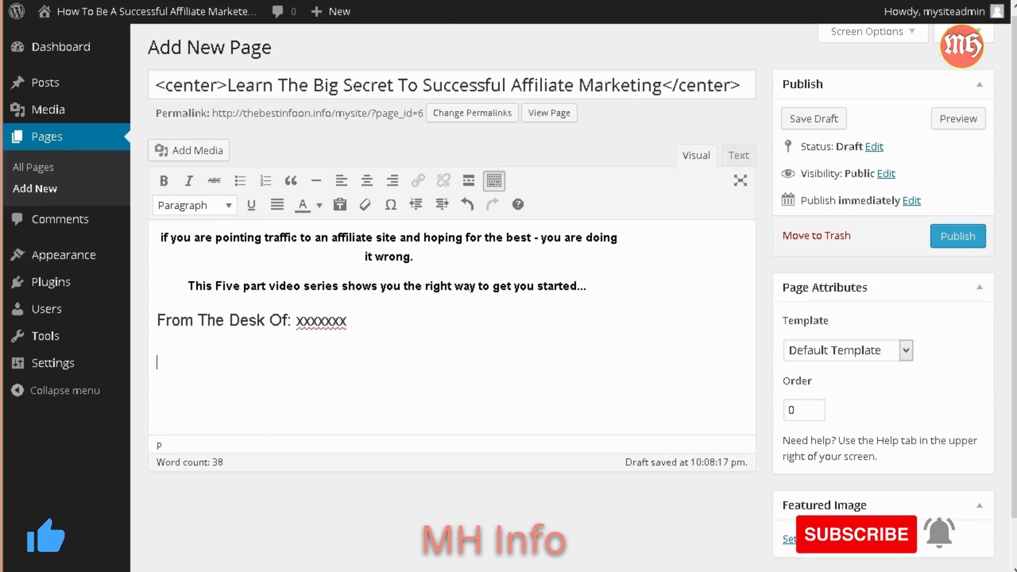
# - Switch to index.html in KompoZer and find the "Dear Reader," section
pyautogui.click(356, 570)
pyautogui.scroll(-2, 388, 477)
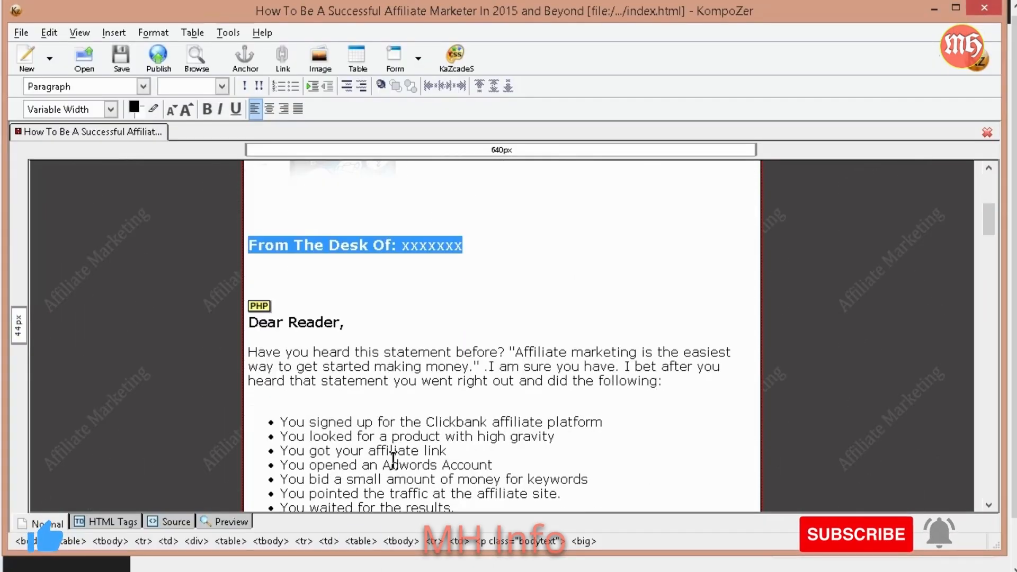
pyautogui.click(259, 307)
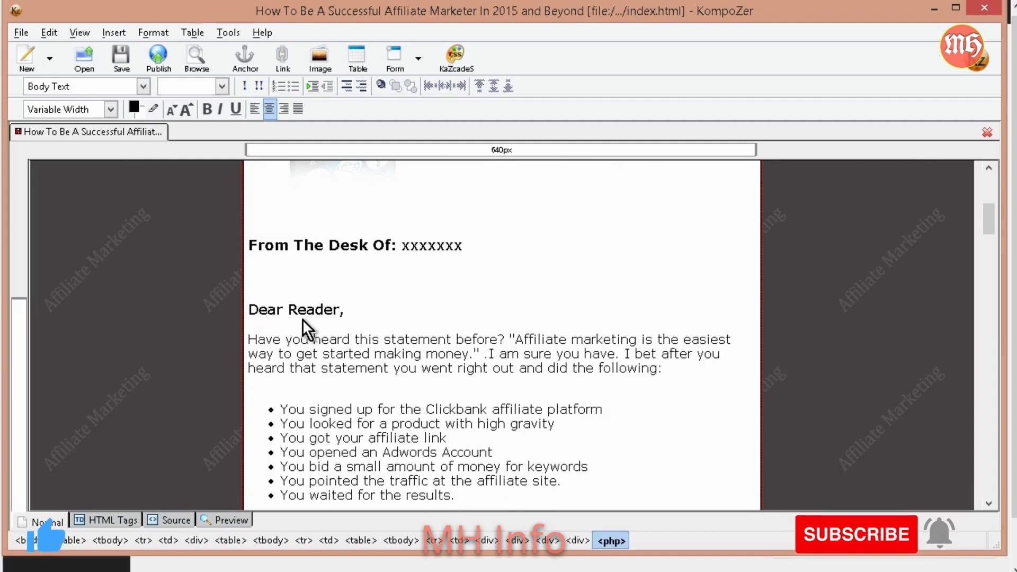
pyautogui.rightClick(330, 268)
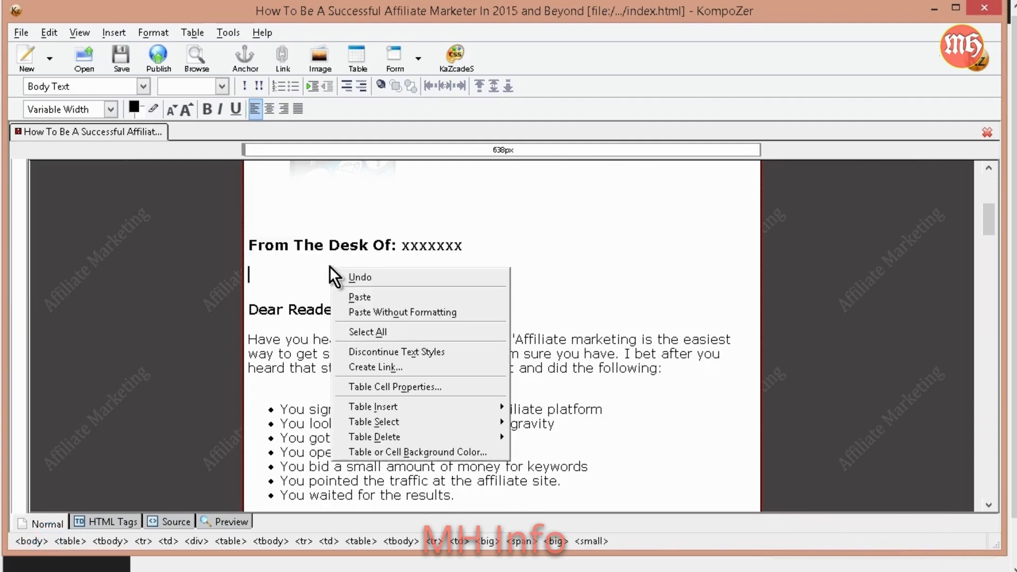
pyautogui.click(373, 278)
# - Copy the letter text from "Dear Reader," through the heading ending in "properly sell Clickbank affiliate products"
pyautogui.scroll(-2, 411, 297)
pyautogui.click(383, 304)
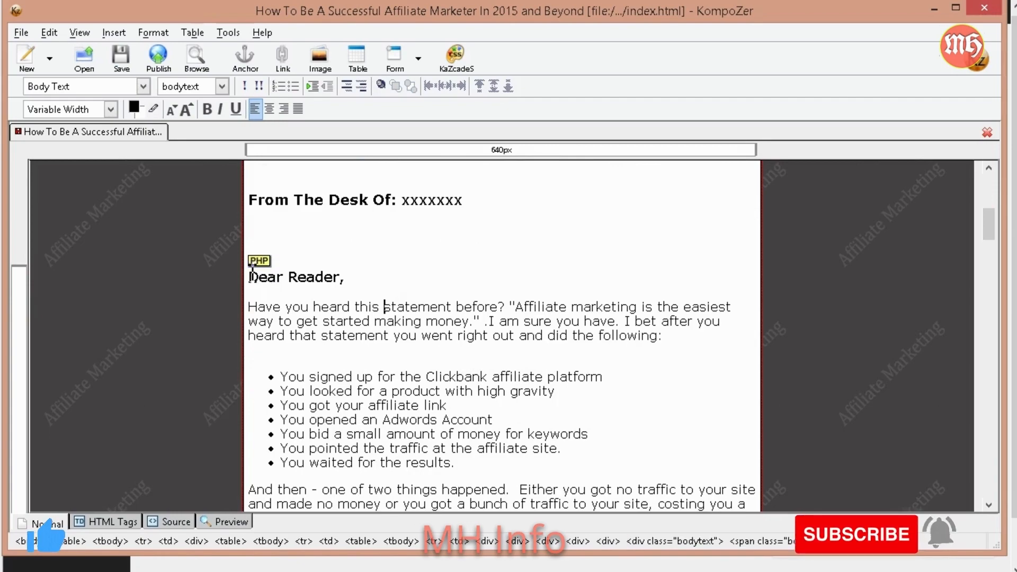
pyautogui.moveTo(249, 276); pyautogui.dragTo(588, 413)
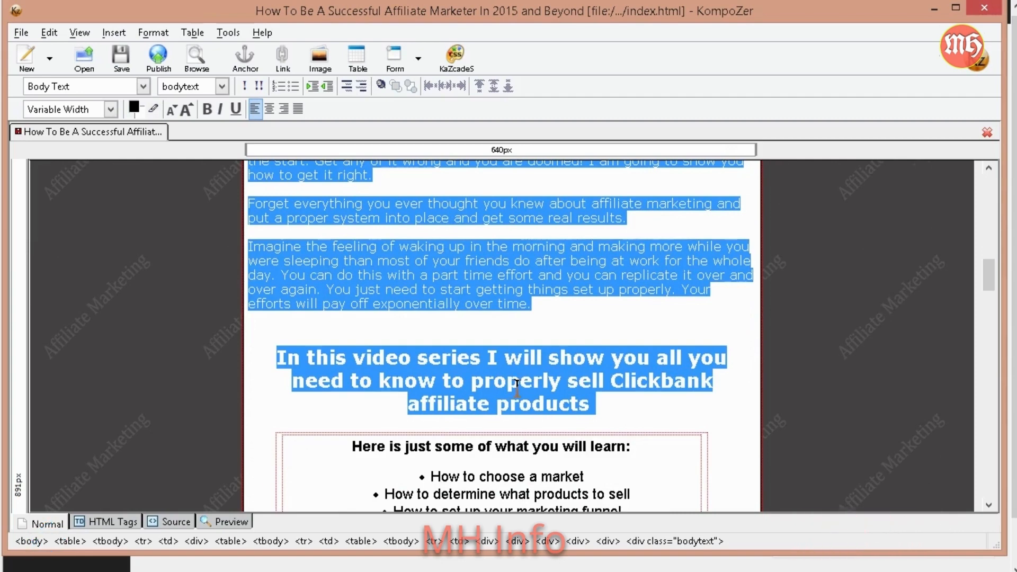
pyautogui.rightClick(517, 388)
pyautogui.click(615, 435)
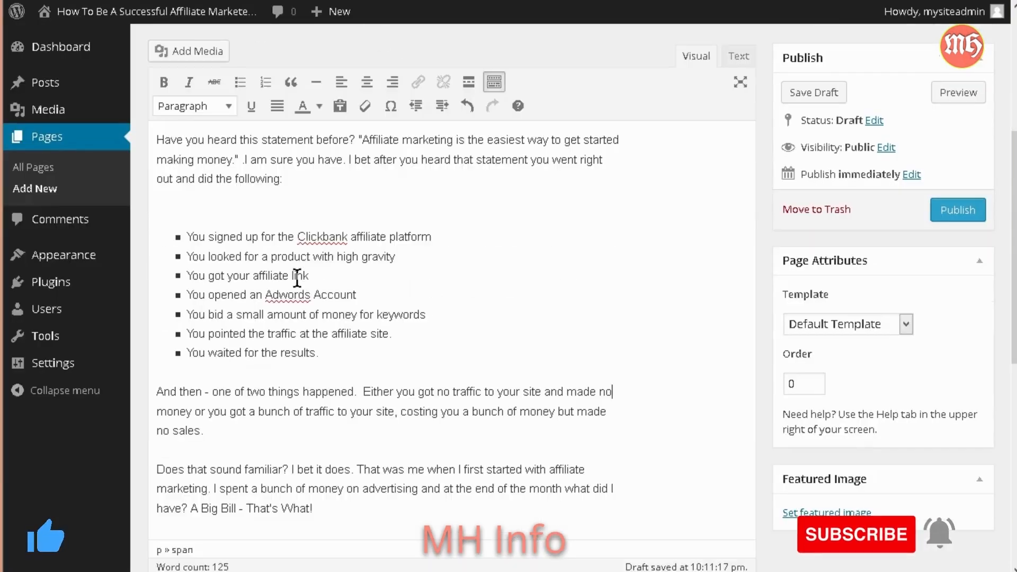
# - Preview the draft WordPress page and review the letter text from the headline down to the footer
pyautogui.click(956, 93)
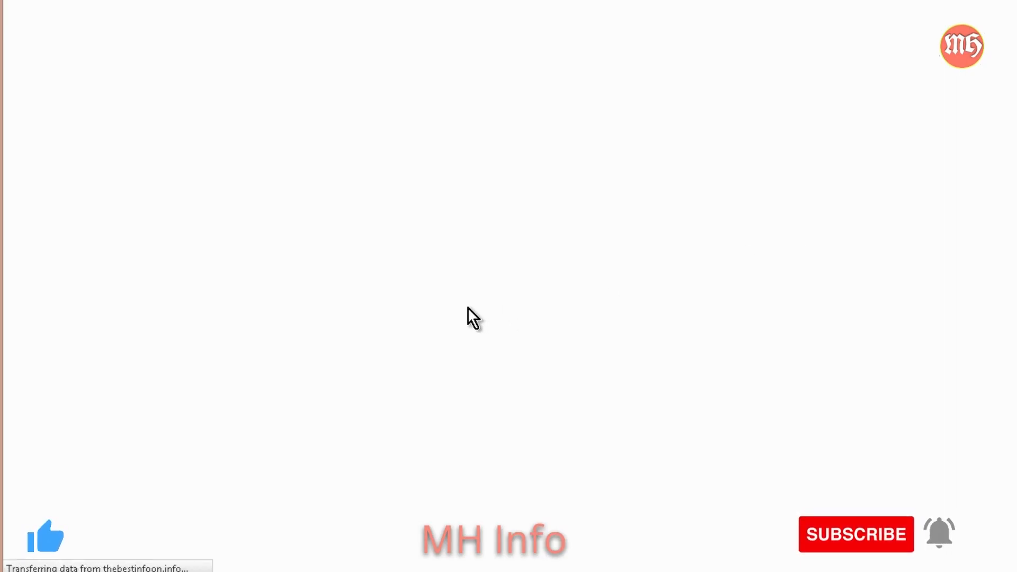
pyautogui.scroll(-15, 548, 298)
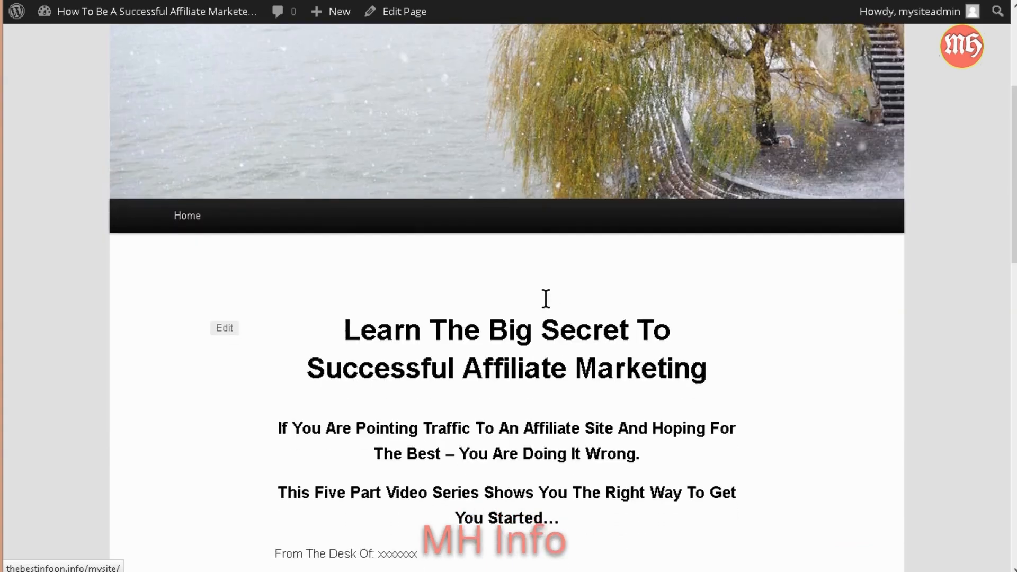
pyautogui.scroll(-6, 546, 293)
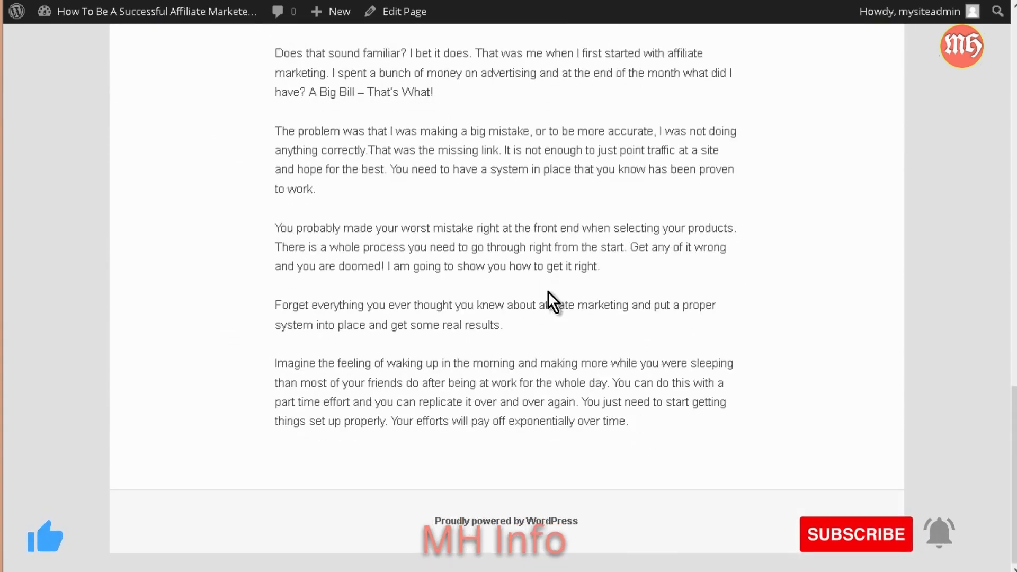
pyautogui.scroll(20, 610, 419)
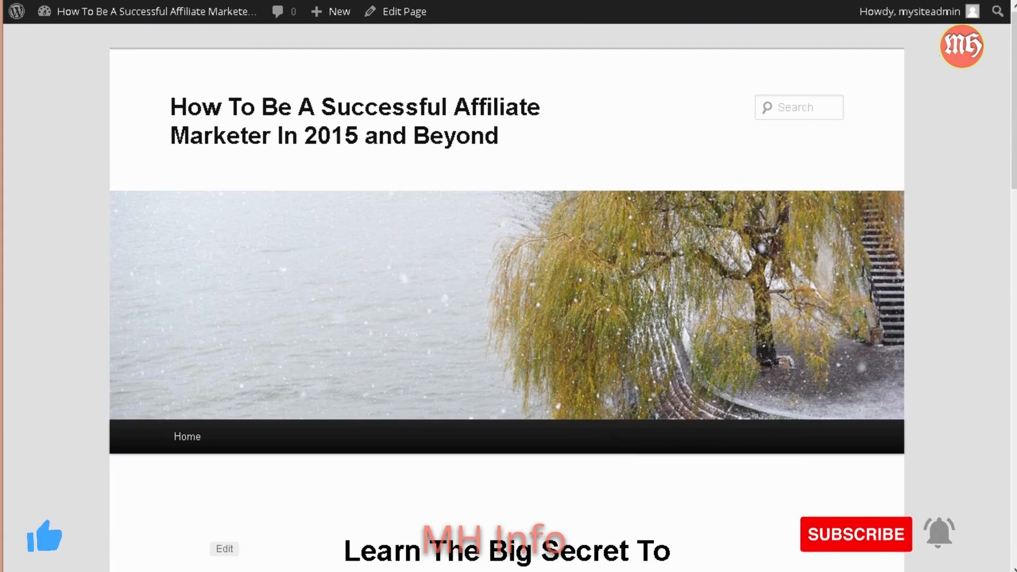
# - Close the page preview, switch to index.html in KompoZer and place the cursor in the "In this video series I will show you" heading
pyautogui.hotkey('ctrl', 'w')
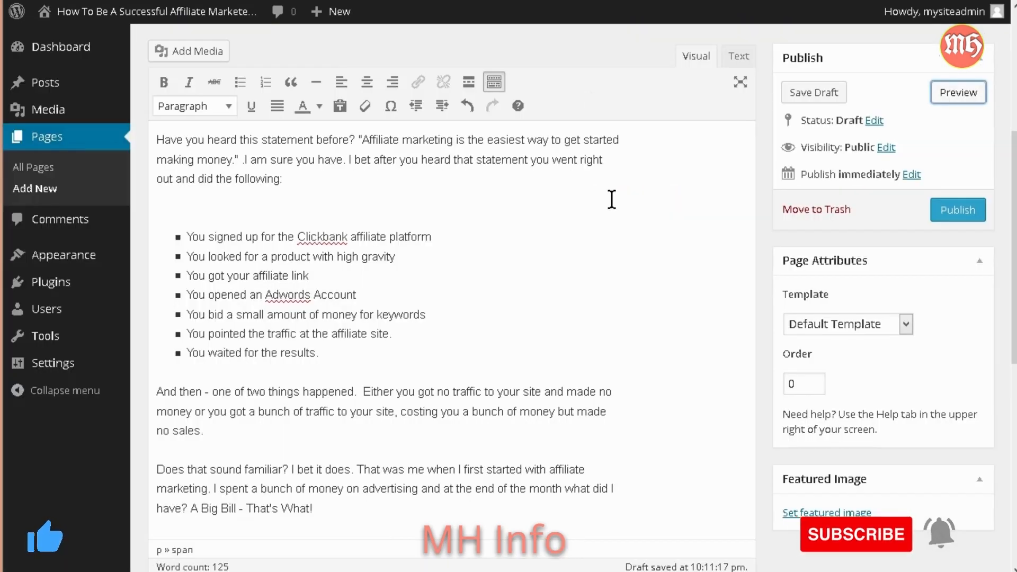
pyautogui.scroll(-10, 612, 199)
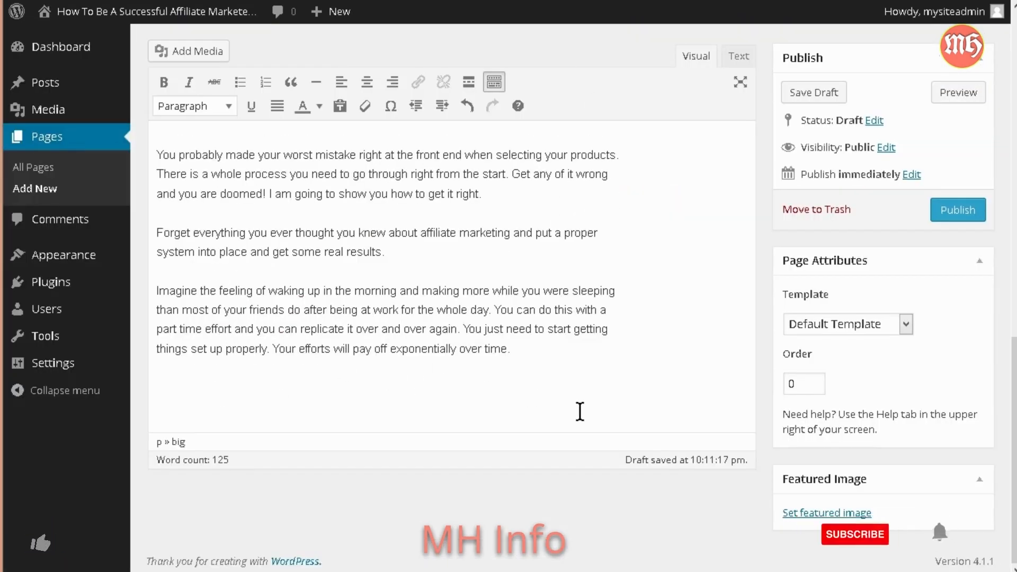
pyautogui.hotkey('alt', 'Tab')
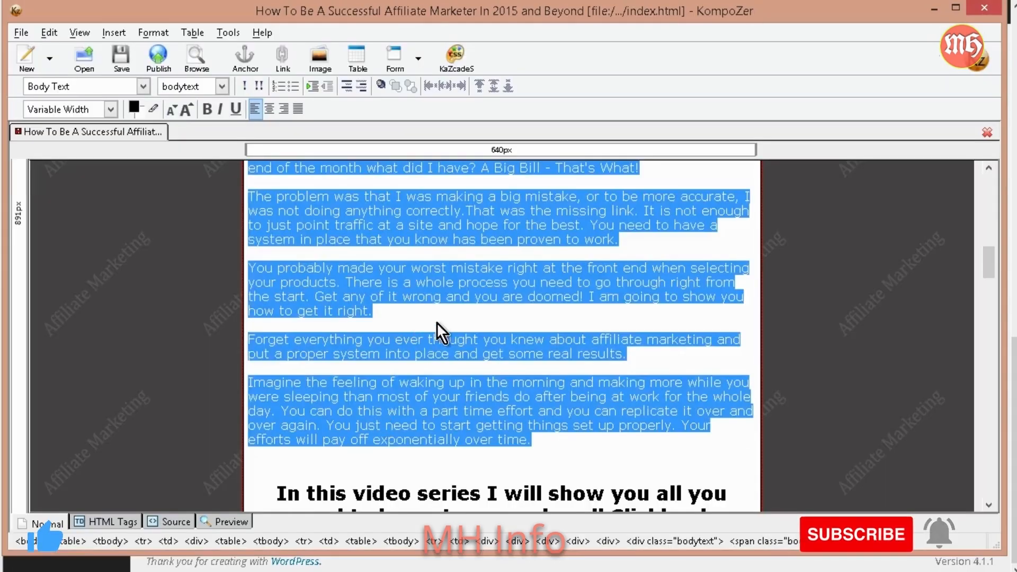
pyautogui.scroll(-5, 439, 332)
pyautogui.click(500, 317)
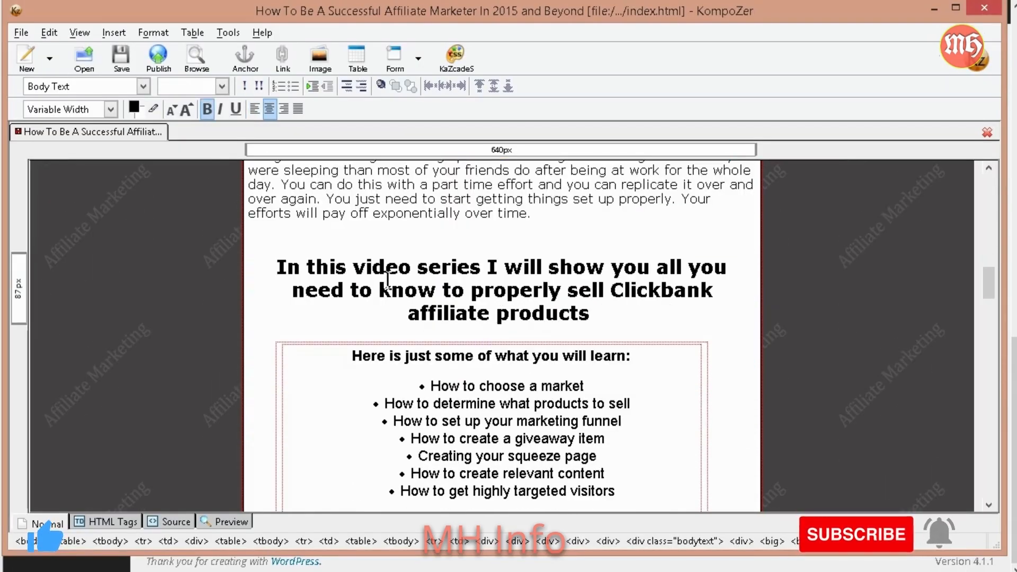
pyautogui.click(288, 267)
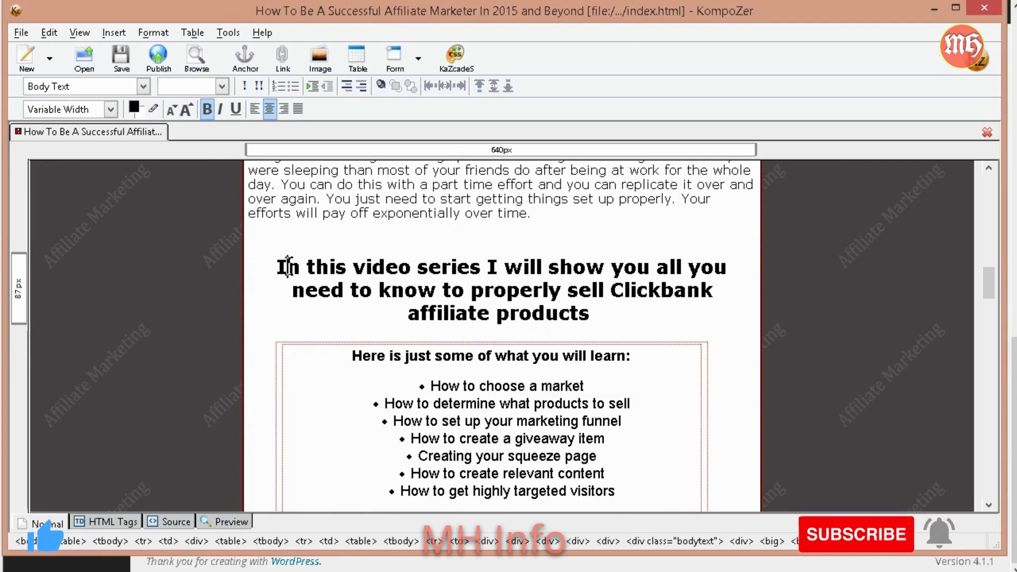
# - Review the rest of the sales page from the "Here is just some of what you will learn" box to the closing signature and back
pyautogui.scroll(-3, 521, 322)
pyautogui.scroll(-20, 522, 322)
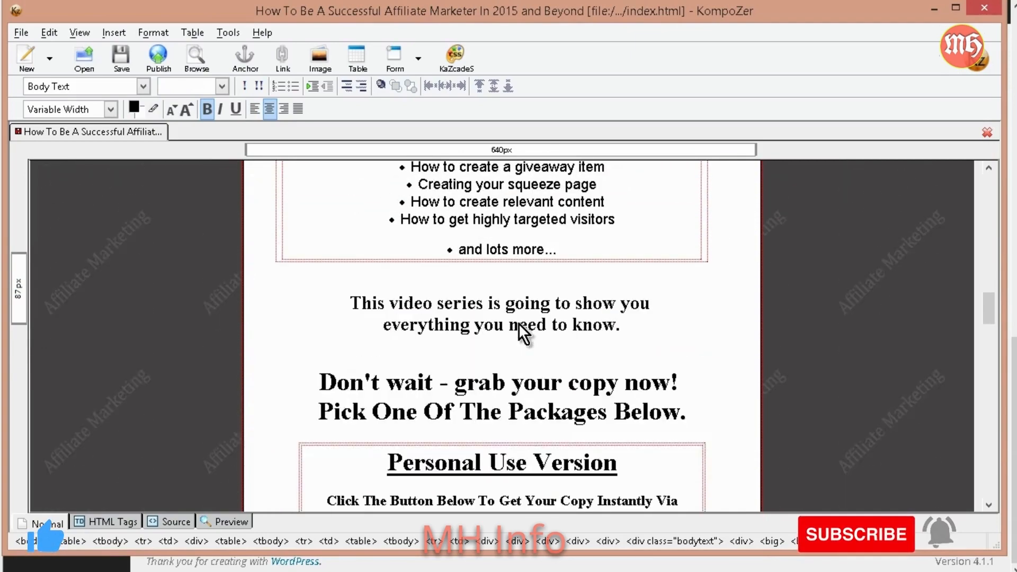
pyautogui.scroll(-20, 516, 327)
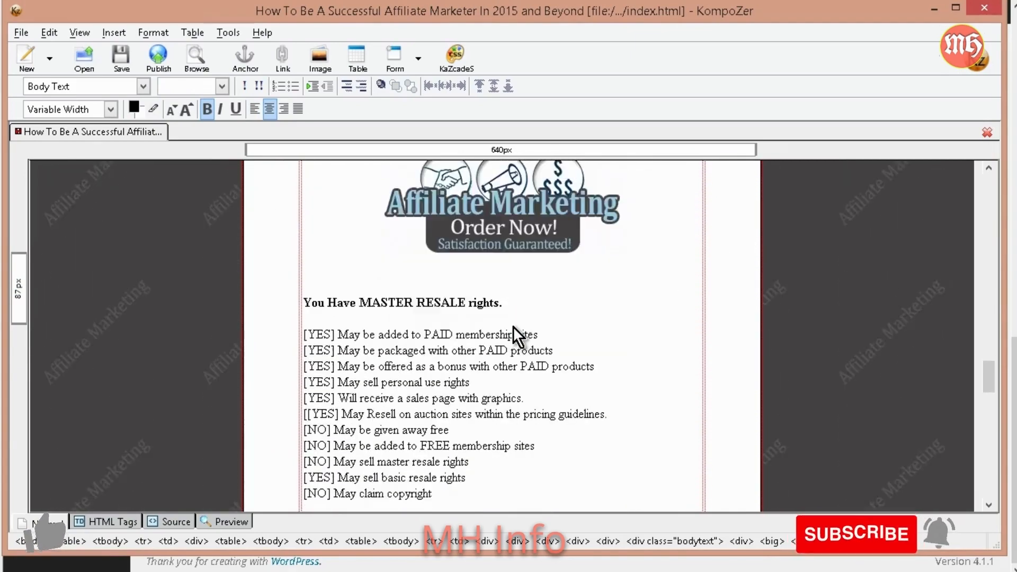
pyautogui.scroll(-20, 514, 329)
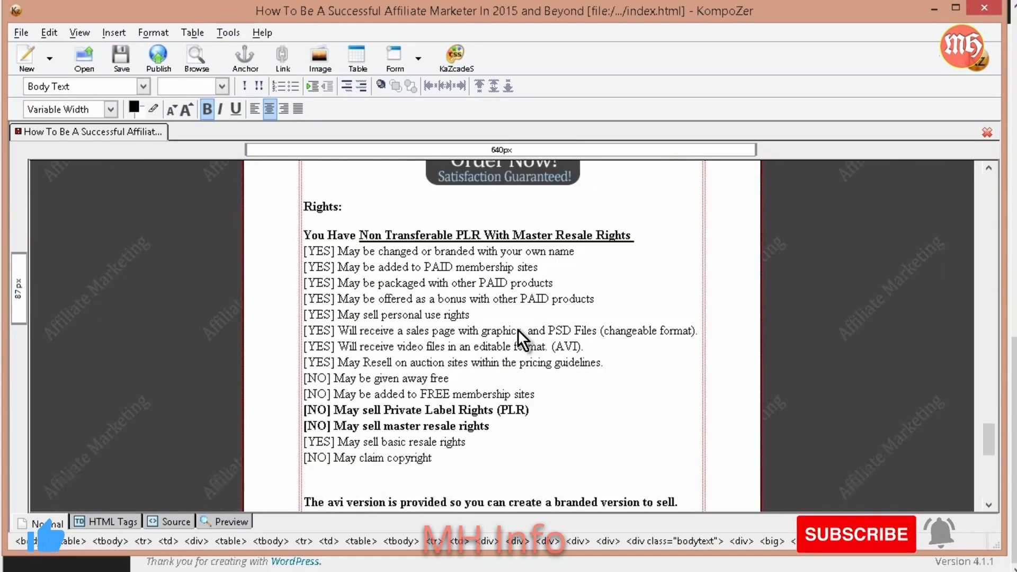
pyautogui.scroll(-3, 517, 329)
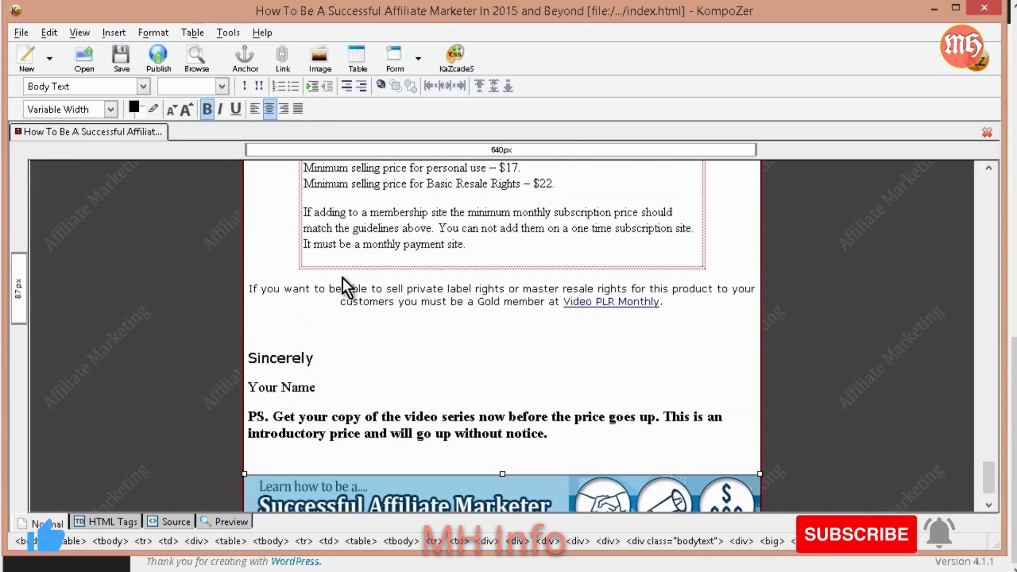
pyautogui.scroll(20, 471, 287)
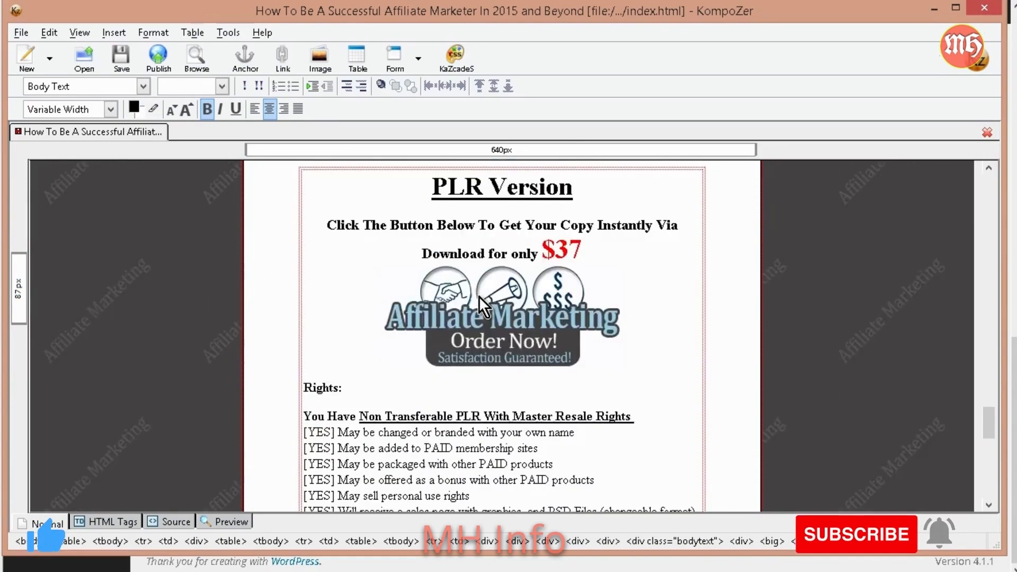
pyautogui.scroll(20, 476, 296)
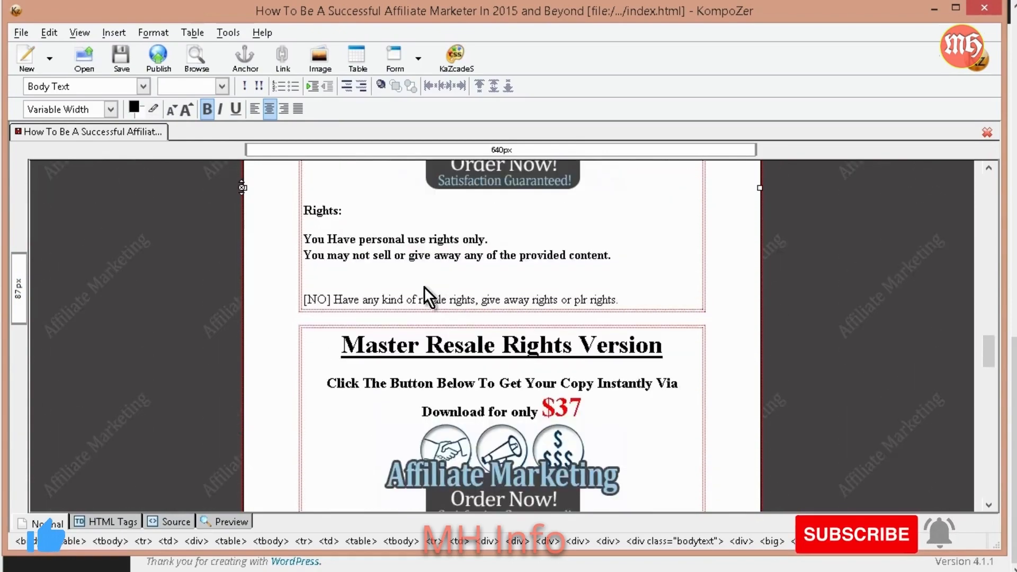
pyautogui.scroll(10, 425, 294)
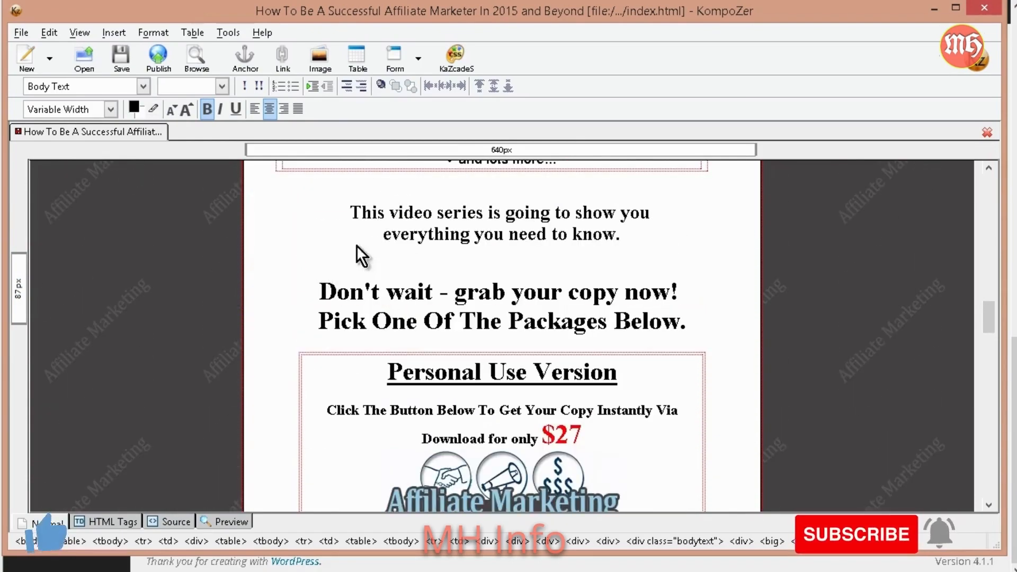
pyautogui.scroll(1, 503, 326)
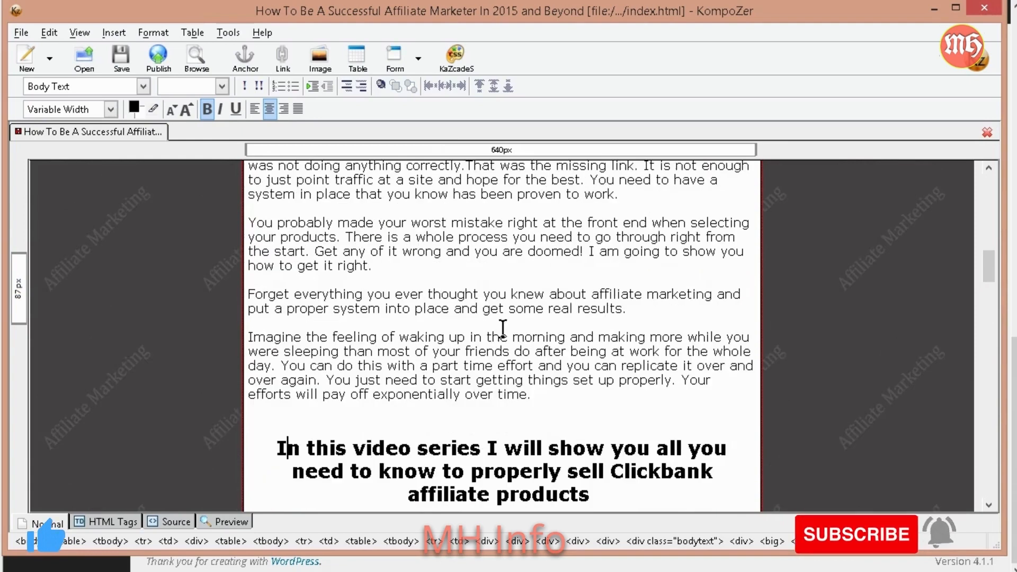
pyautogui.scroll(-2, 503, 327)
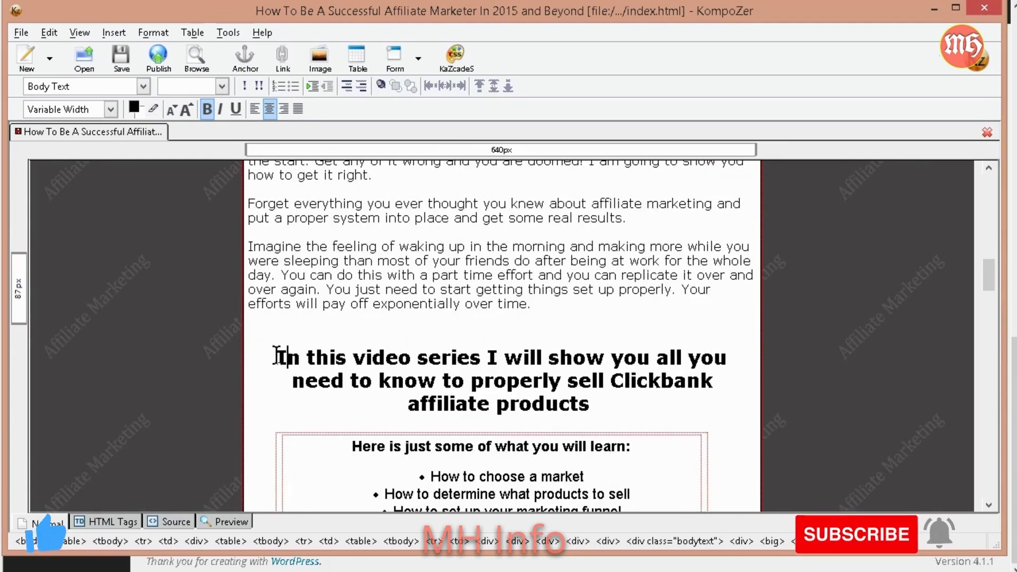
# - Examine the HTML source of index.html from the footer image up through the PLR Version package table
pyautogui.moveTo(278, 358); pyautogui.dragTo(412, 358)
pyautogui.scroll(-1, 469, 371)
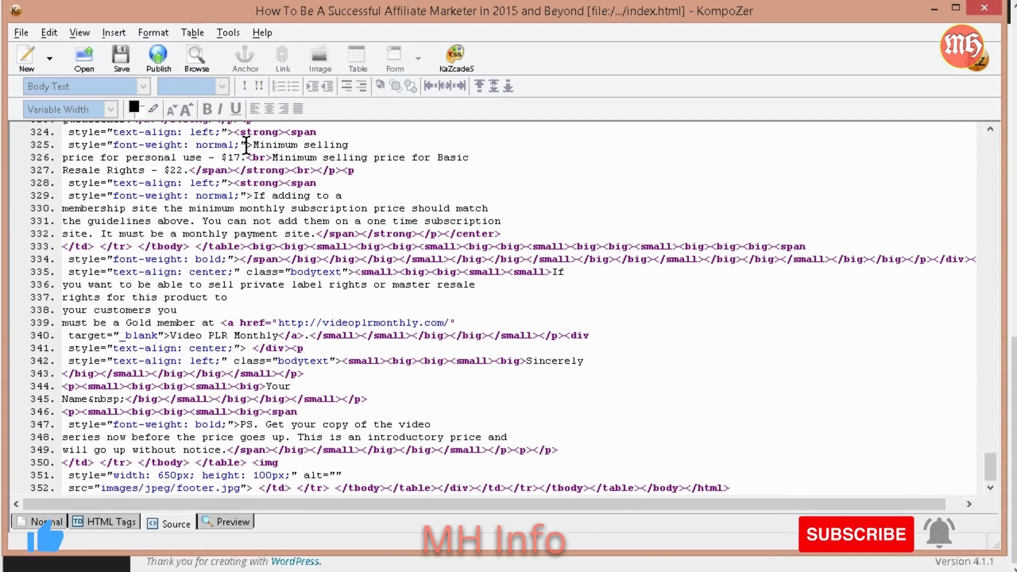
pyautogui.scroll(4, 368, 206)
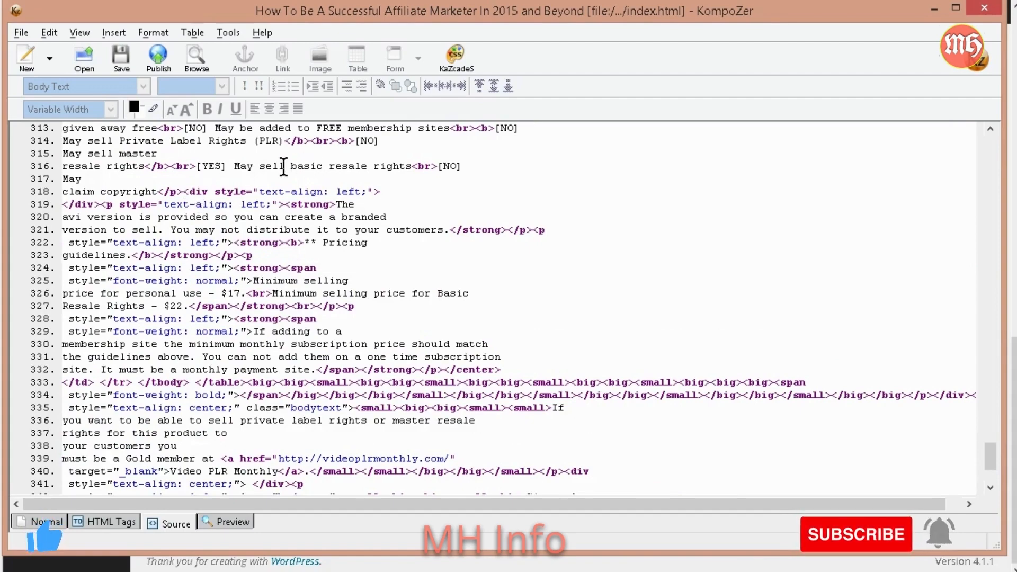
pyautogui.scroll(5, 256, 223)
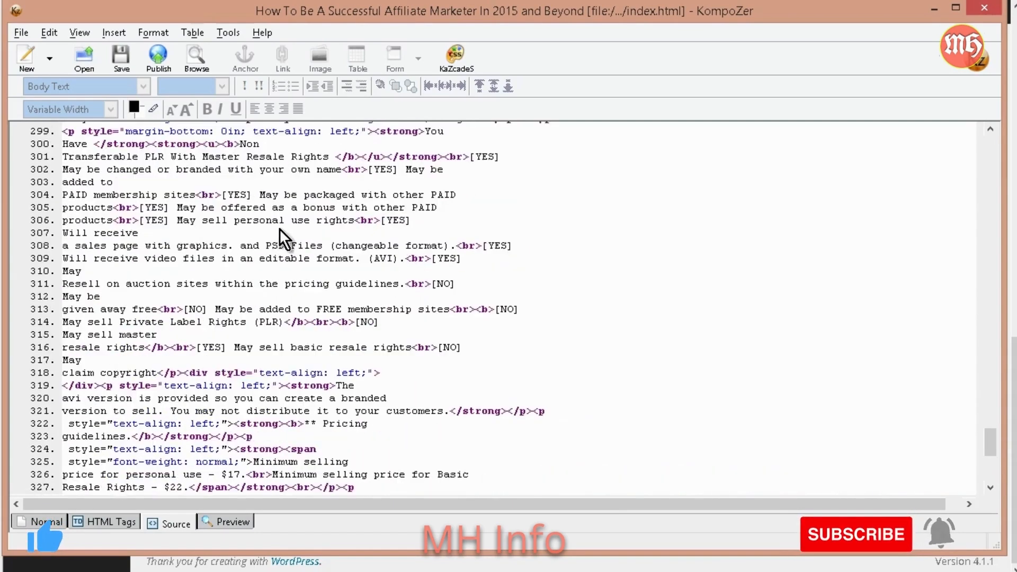
pyautogui.scroll(1, 278, 228)
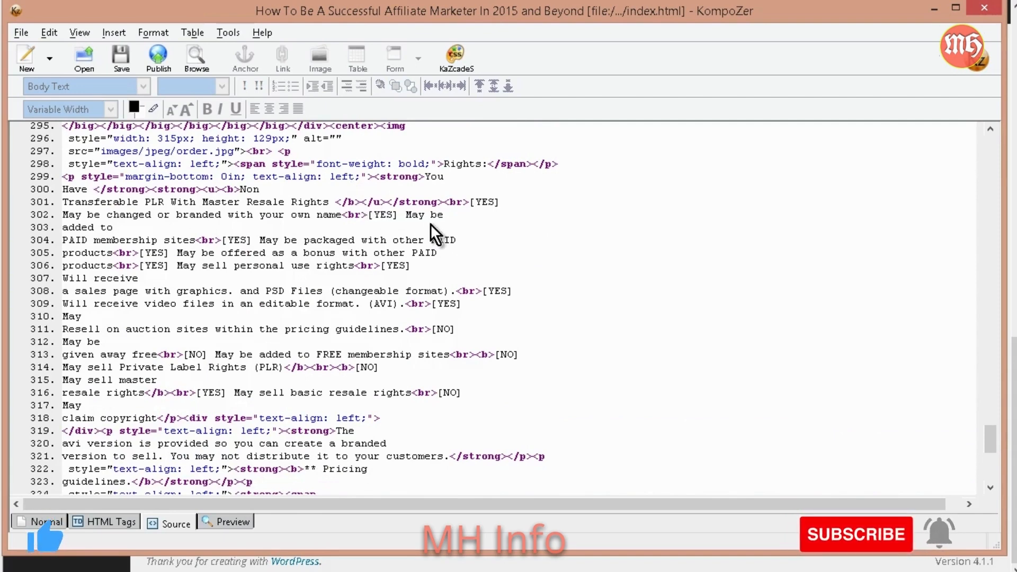
pyautogui.scroll(5, 432, 224)
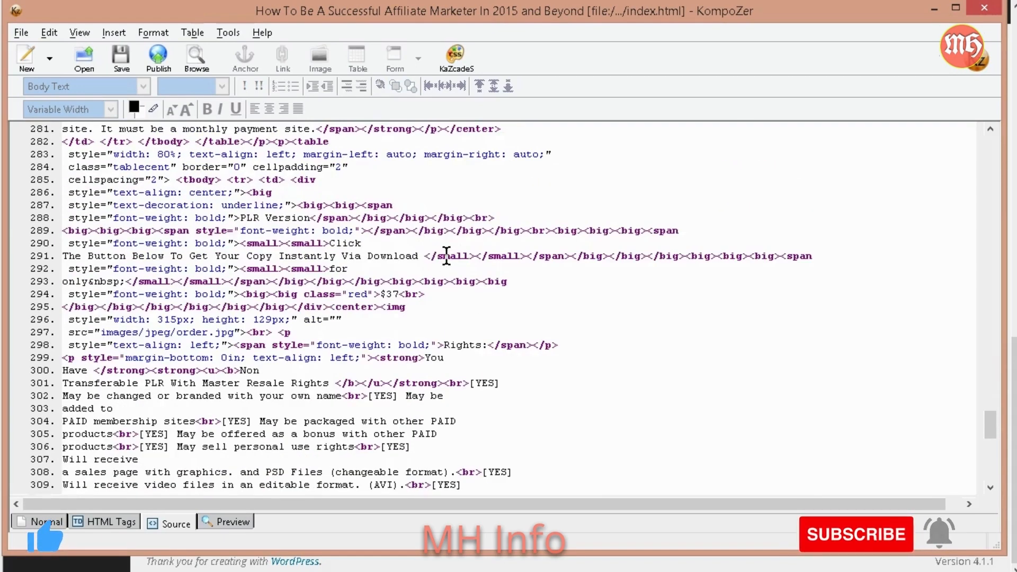
pyautogui.scroll(1, 446, 256)
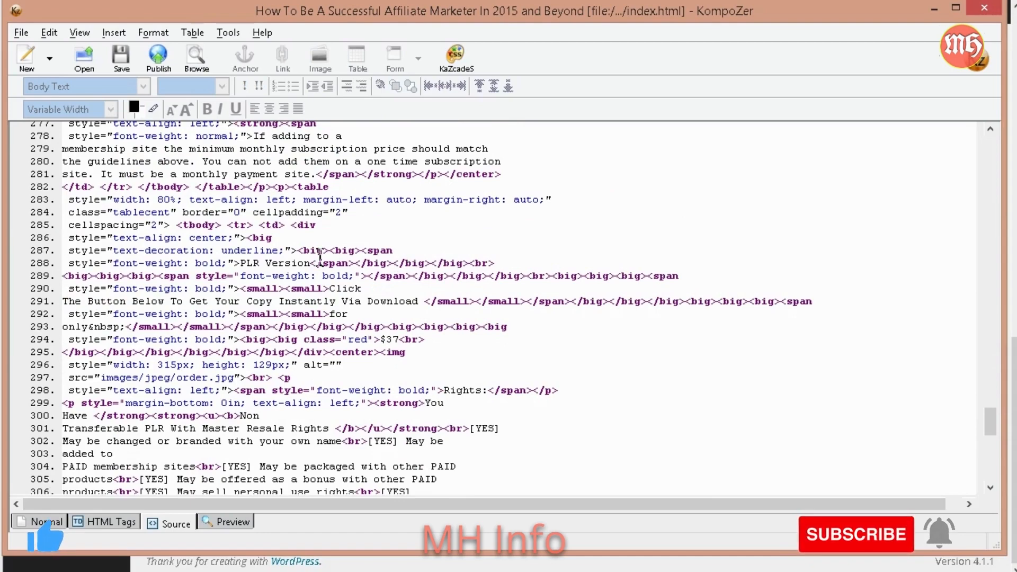
pyautogui.scroll(-5, 330, 241)
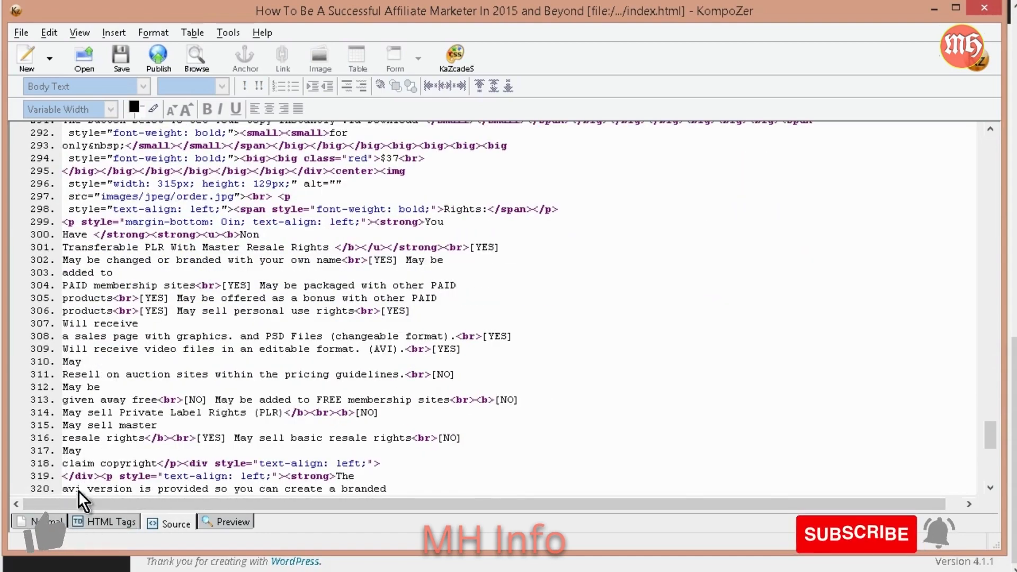
# - Select the "In this video series" heading in the visual layout, and select the remaining sales-page code down to the "Video PLR Monthly" link in the source
pyautogui.click(46, 522)
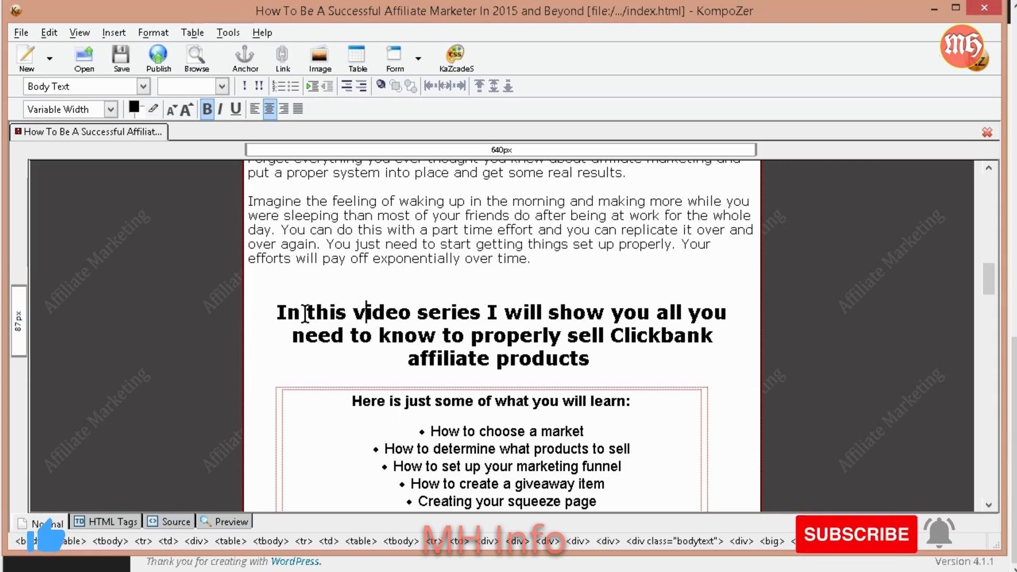
pyautogui.moveTo(276, 312); pyautogui.dragTo(603, 367)
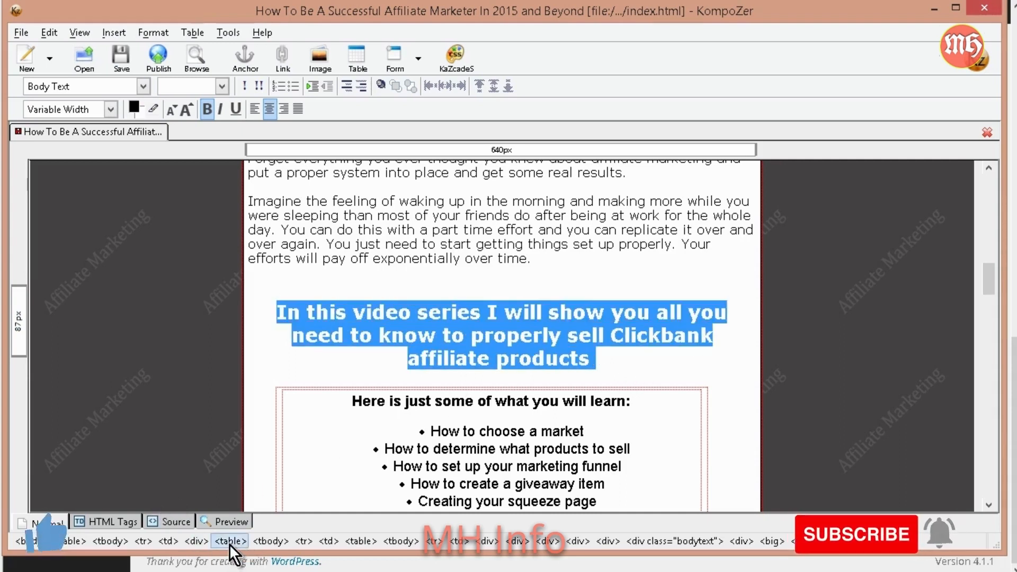
pyautogui.click(170, 520)
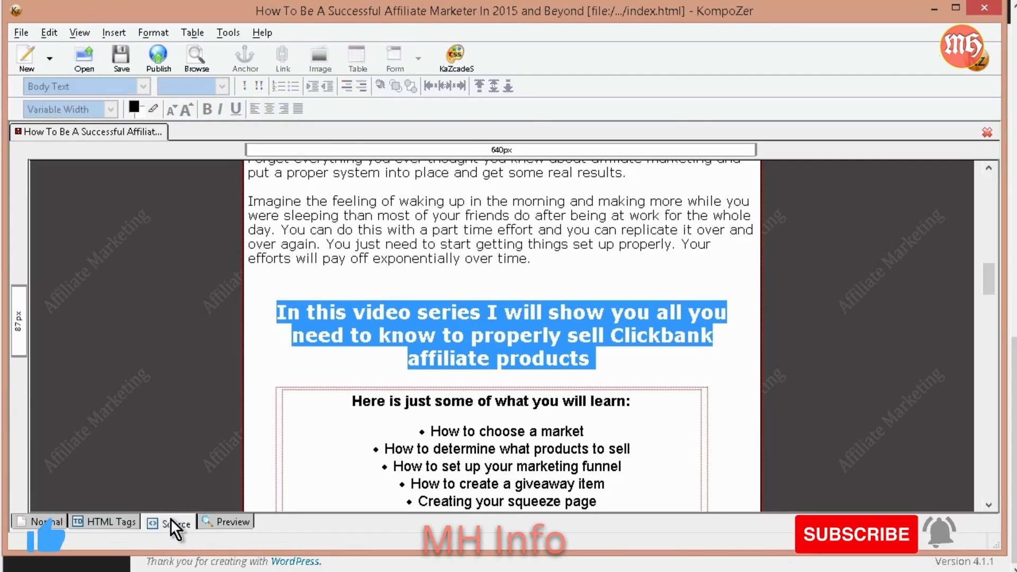
pyautogui.scroll(20, 270, 368)
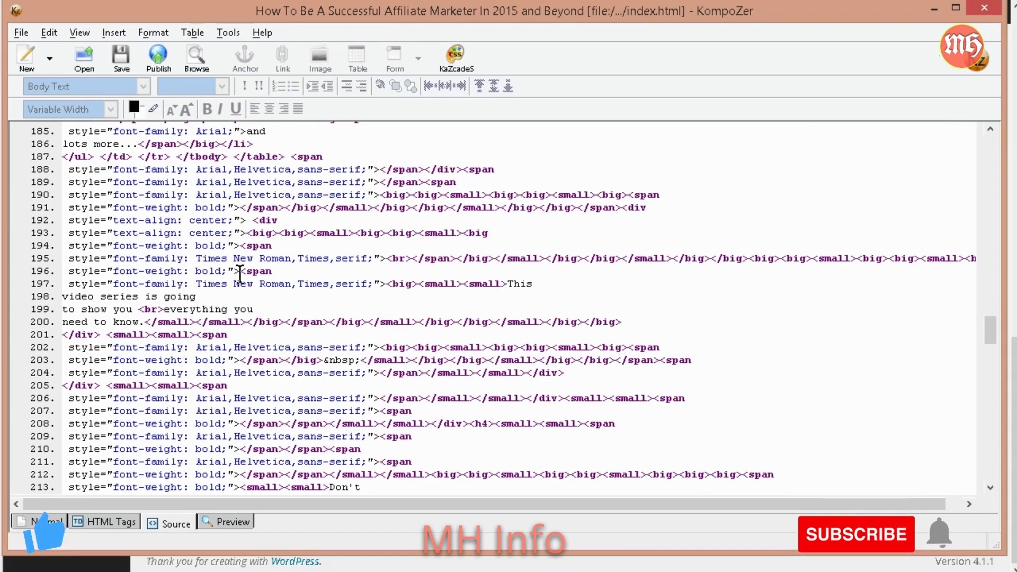
pyautogui.moveTo(240, 273); pyautogui.dragTo(317, 338)
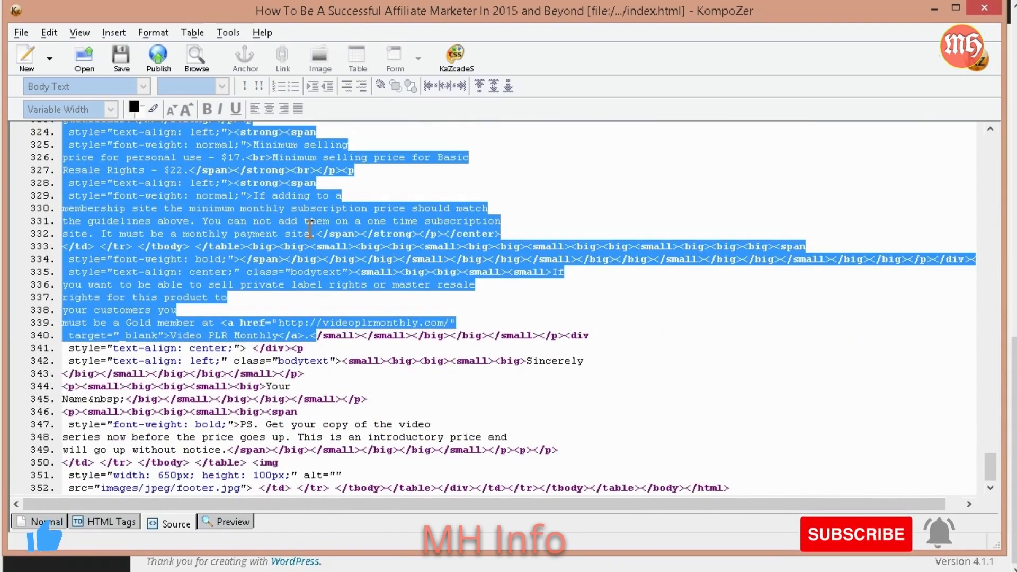